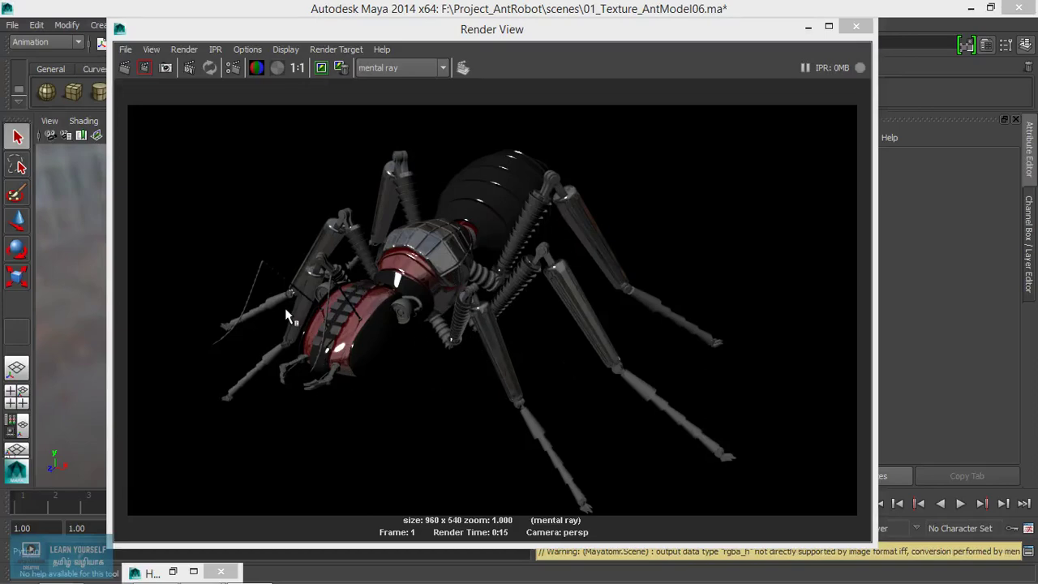
- Keep the current mental ray render of the ant, then minimize Render View to show the perspective viewport
{"action": "left_click", "coordinate": [321, 68]}
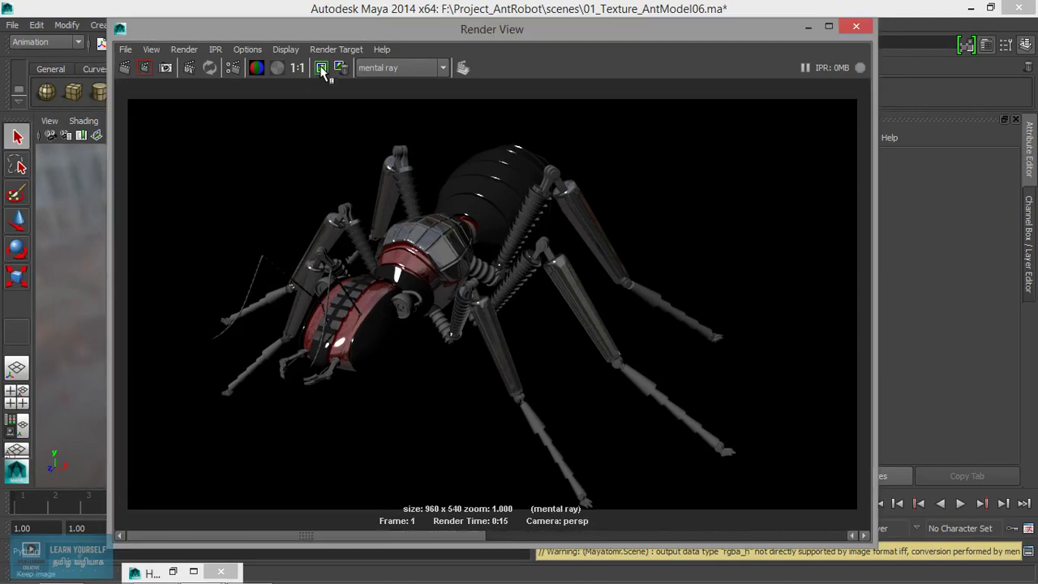
{"action": "scroll", "coordinate": [457, 323], "scroll_direction": "up", "scroll_amount": 3}
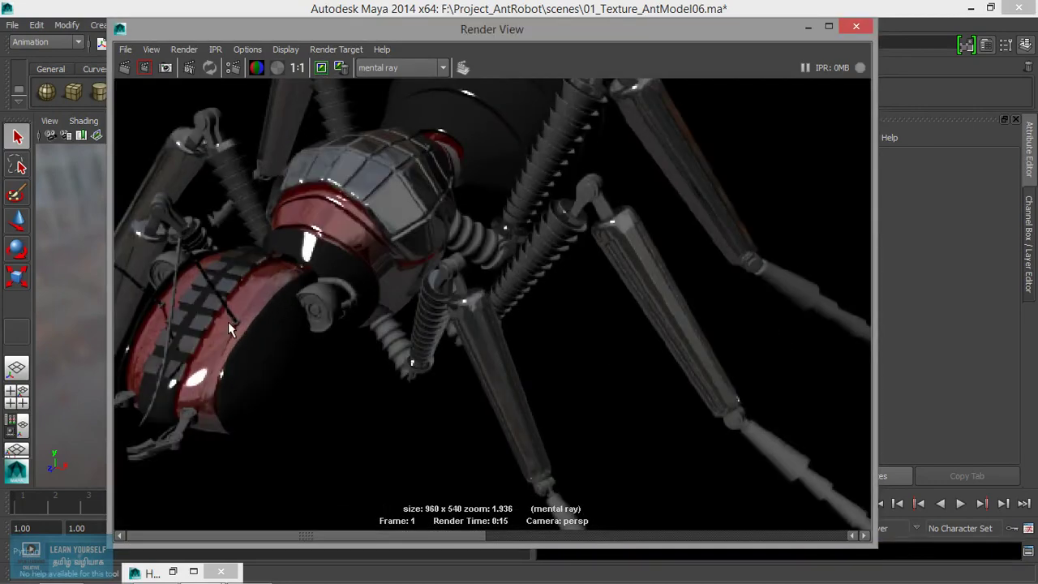
{"action": "left_click", "coordinate": [829, 26]}
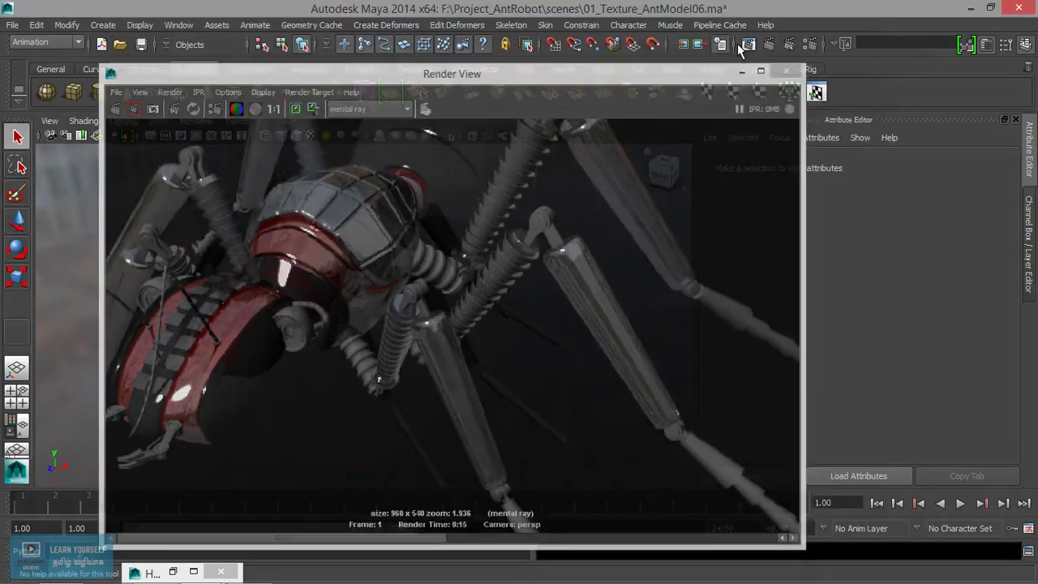
{"action": "scroll", "coordinate": [280, 297], "scroll_direction": "down", "scroll_amount": 5}
- Orbit to view the ant from above and create directionalLight1, a directional light
{"action": "scroll", "coordinate": [381, 326], "scroll_direction": "down", "scroll_amount": 5}
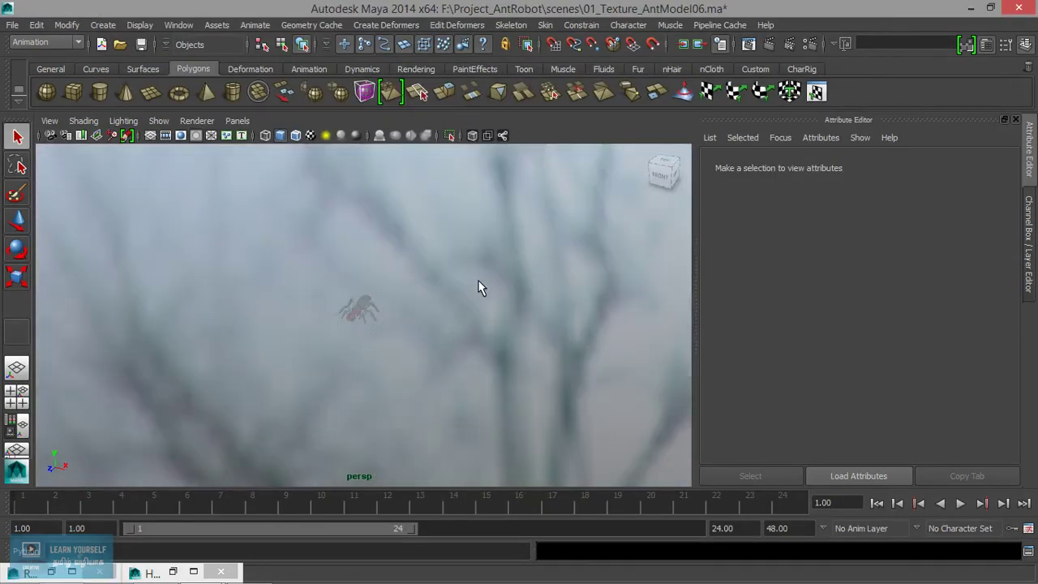
{"action": "scroll", "coordinate": [460, 324], "scroll_direction": "up", "scroll_amount": 8}
{"action": "mouse_move", "coordinate": [462, 328]}
{"action": "left_mouse_down", "text": "alt"}
{"action": "mouse_move", "coordinate": [278, 297]}
{"action": "mouse_move", "coordinate": [452, 318]}
{"action": "mouse_move", "coordinate": [513, 348]}
{"action": "mouse_move", "coordinate": [489, 366]}
{"action": "mouse_move", "coordinate": [470, 356]}
{"action": "left_mouse_up", "text": "alt"}
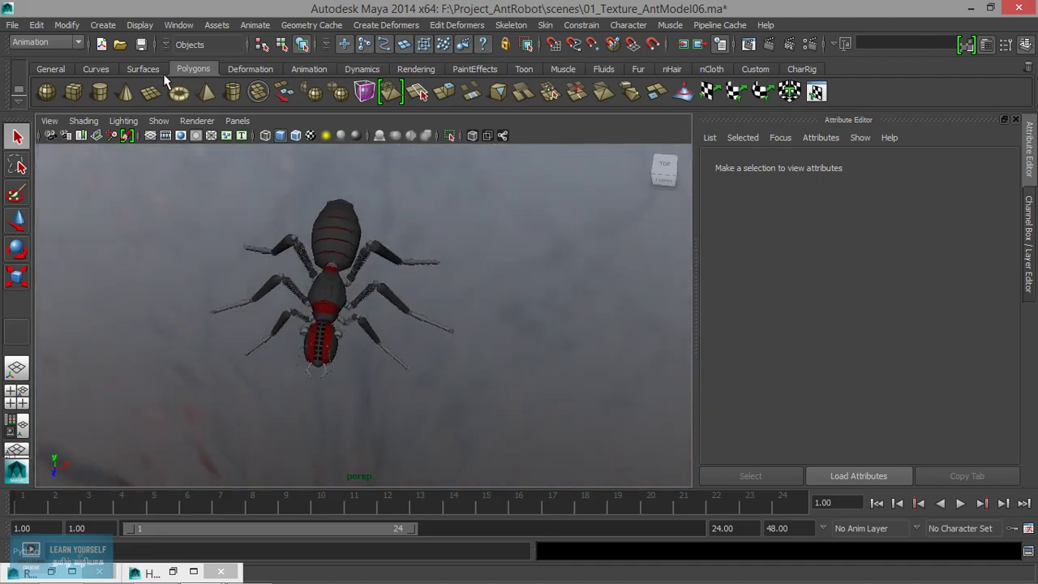
{"action": "left_click", "coordinate": [105, 25]}
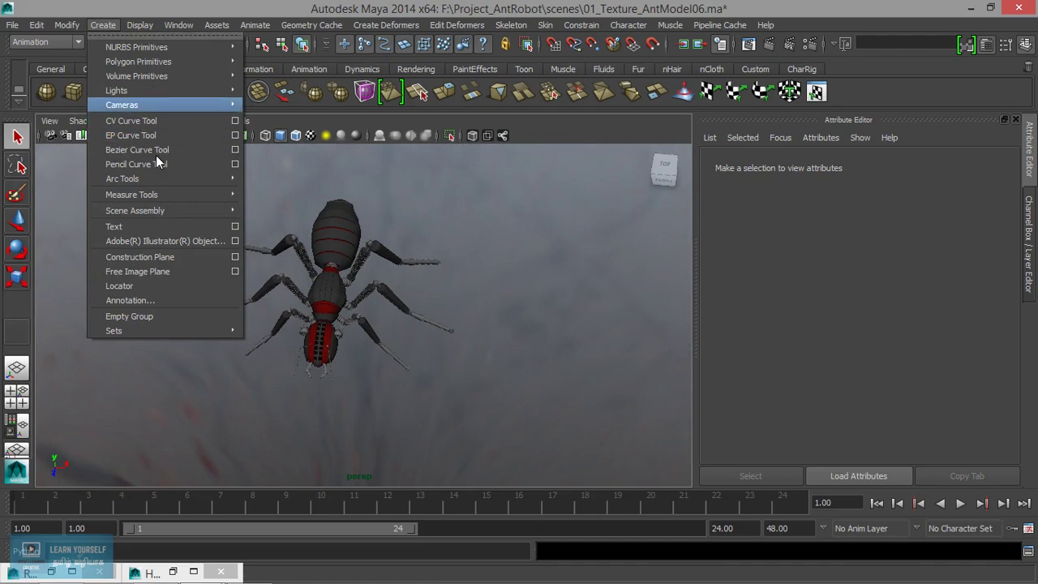
{"action": "mouse_move", "coordinate": [116, 90]}
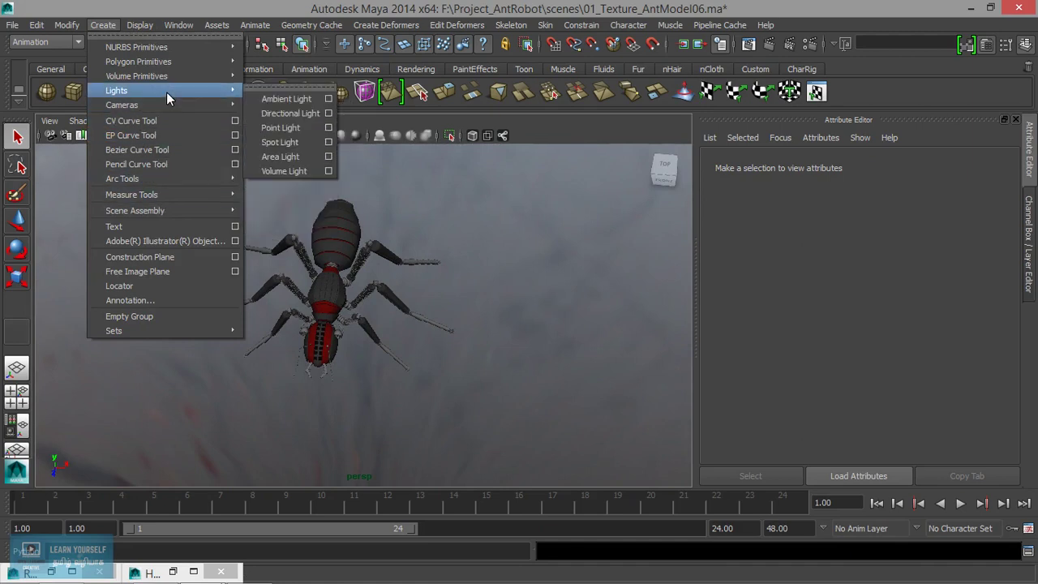
{"action": "left_click", "coordinate": [270, 109]}
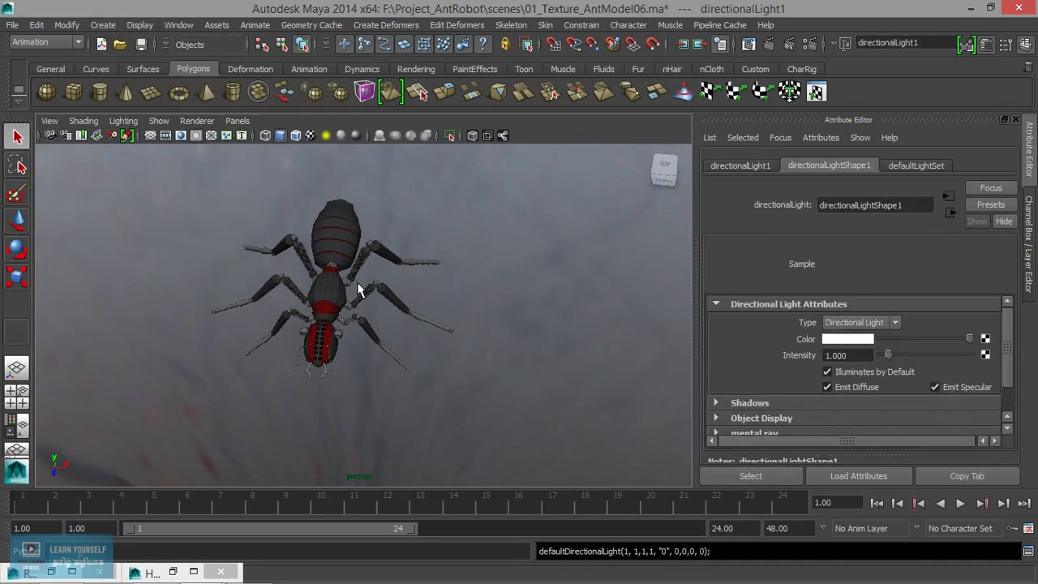
- Scale up the directional light, tilt it diagonally toward the ant, and render a 960 x 540 test image
{"action": "key", "text": "r"}
{"action": "mouse_move", "coordinate": [323, 343]}
{"action": "left_mouse_down"}
{"action": "mouse_move", "coordinate": [503, 351]}
{"action": "mouse_move", "coordinate": [389, 343]}
{"action": "mouse_move", "coordinate": [308, 292]}
{"action": "left_mouse_up"}
{"action": "key", "text": "e"}
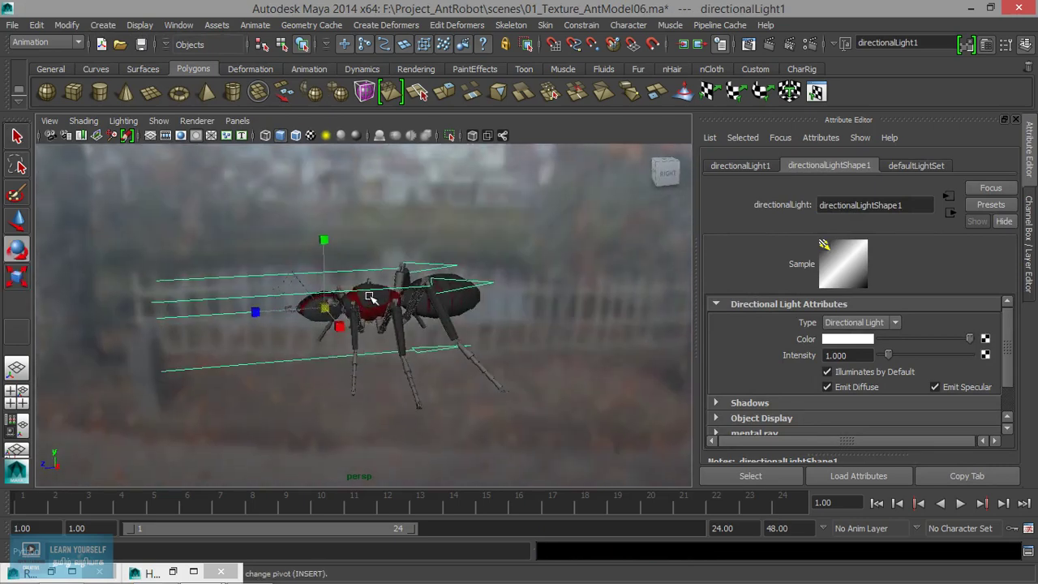
{"action": "mouse_move", "coordinate": [354, 263]}
{"action": "left_mouse_down"}
{"action": "mouse_move", "coordinate": [408, 282]}
{"action": "mouse_move", "coordinate": [498, 345]}
{"action": "mouse_move", "coordinate": [326, 316]}
{"action": "mouse_move", "coordinate": [405, 331]}
{"action": "mouse_move", "coordinate": [360, 347]}
{"action": "left_mouse_up"}
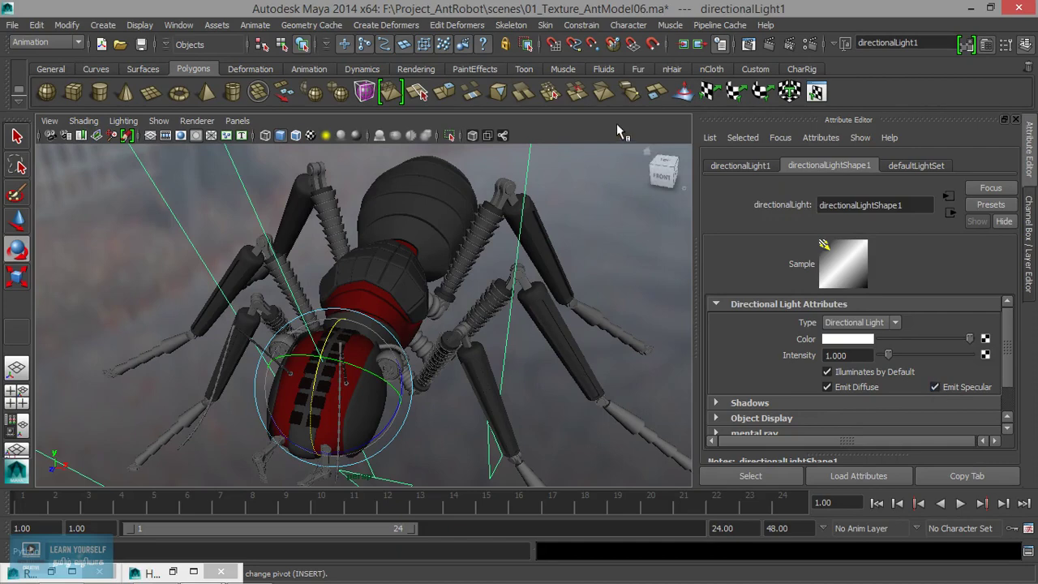
{"action": "left_click", "coordinate": [748, 44]}
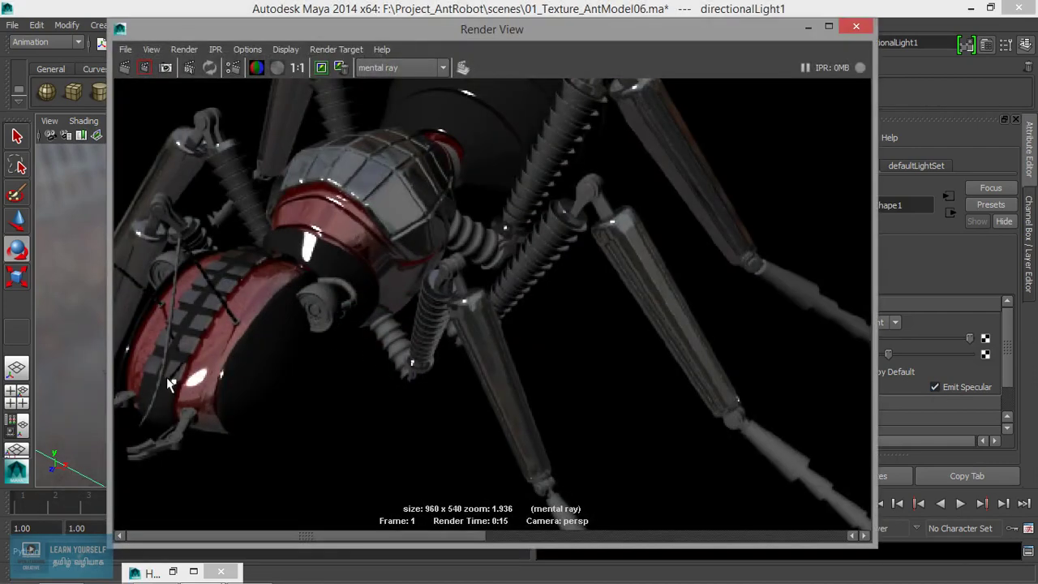
- Turn off Emit Specular on directionalLight1, reposition the light upper-left, and redo the render
{"action": "left_click", "coordinate": [808, 27]}
{"action": "left_click", "coordinate": [935, 387]}
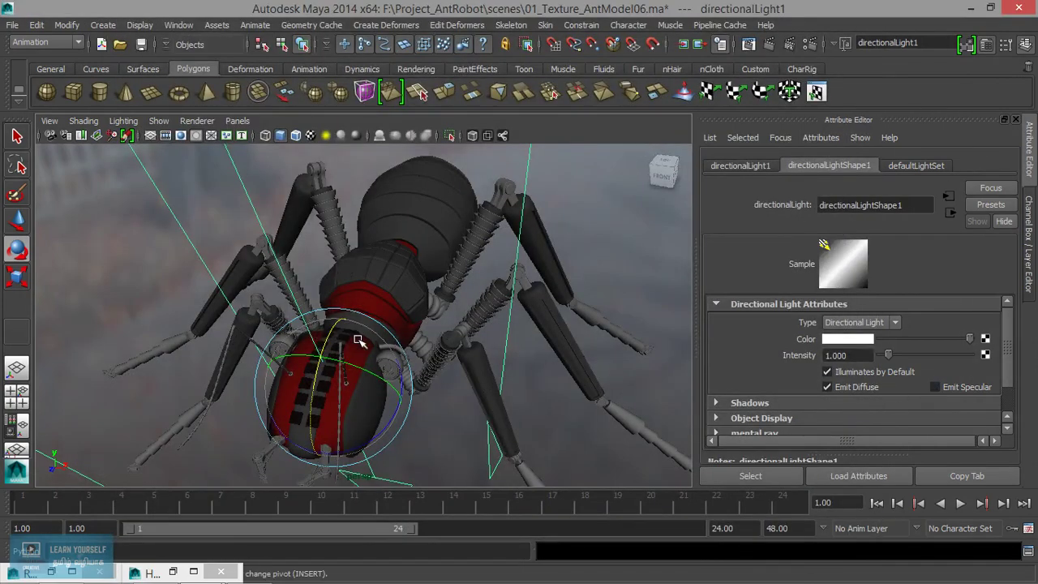
{"action": "mouse_move", "coordinate": [409, 352]}
{"action": "left_mouse_down", "text": "alt"}
{"action": "mouse_move", "coordinate": [352, 352]}
{"action": "mouse_move", "coordinate": [116, 269]}
{"action": "left_mouse_up", "text": "alt"}
{"action": "scroll", "coordinate": [354, 357], "scroll_direction": "down", "scroll_amount": 3}
{"action": "key", "text": "w"}
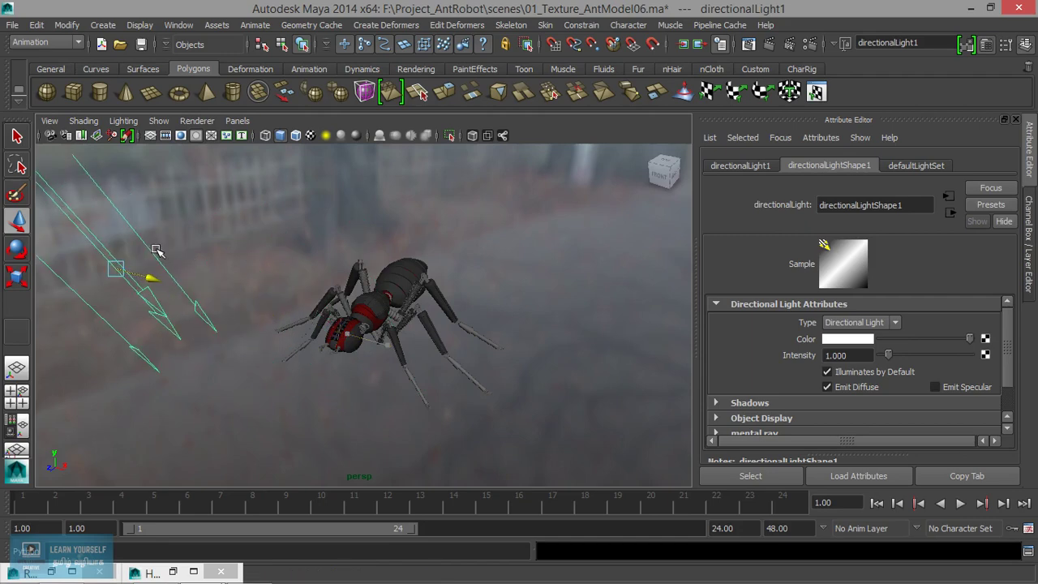
{"action": "mouse_move", "coordinate": [262, 333]}
{"action": "left_mouse_down", "text": "alt"}
{"action": "mouse_move", "coordinate": [521, 375]}
{"action": "mouse_move", "coordinate": [417, 360]}
{"action": "left_mouse_up", "text": "alt"}
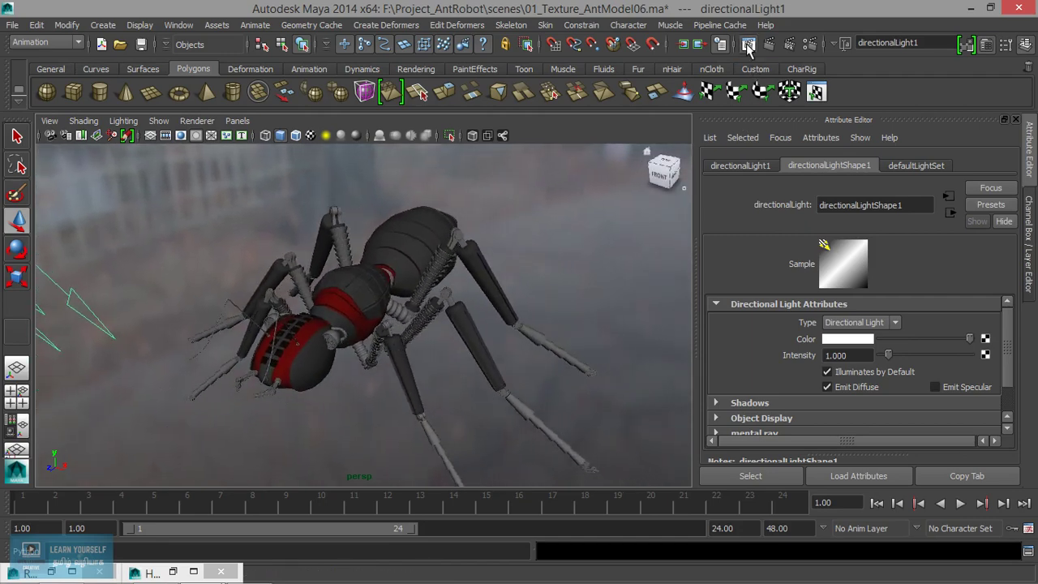
{"action": "left_click", "coordinate": [747, 44]}
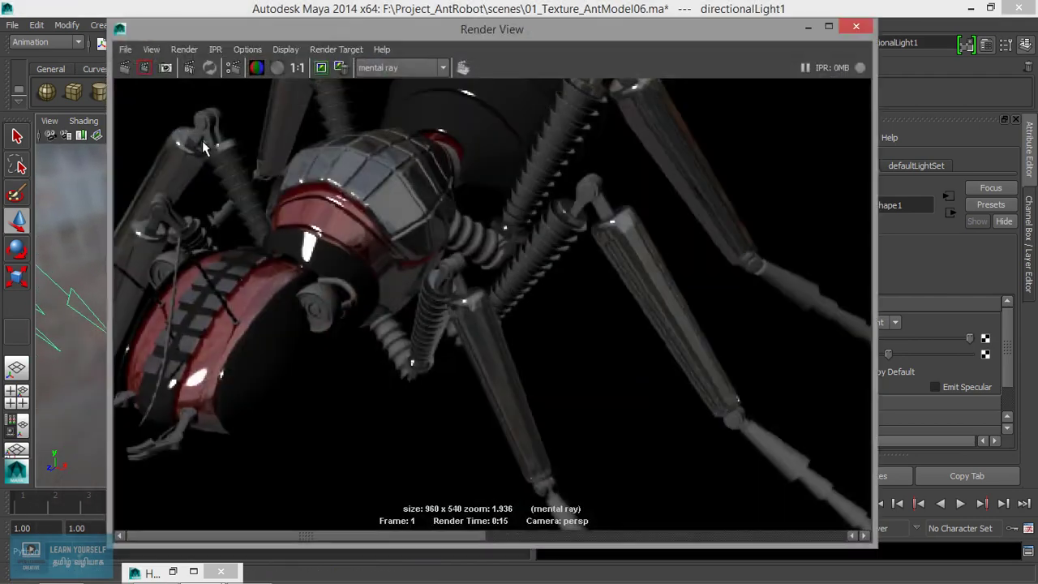
- Render the ant without specular highlights and compare it against the kept image
{"action": "left_click", "coordinate": [125, 67]}
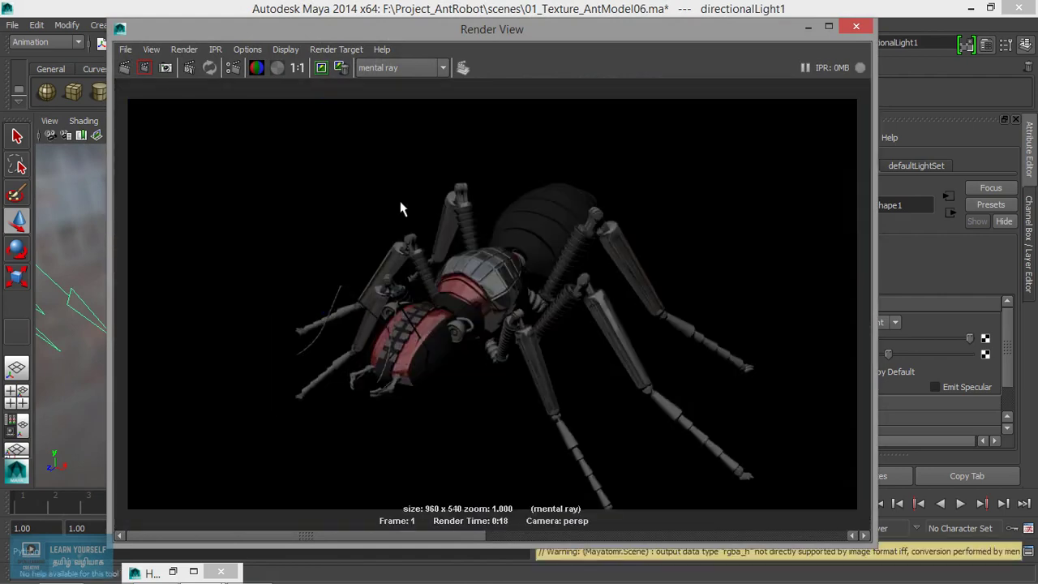
{"action": "mouse_move", "coordinate": [406, 535]}
{"action": "left_mouse_down"}
{"action": "mouse_move", "coordinate": [636, 532]}
{"action": "mouse_move", "coordinate": [491, 531]}
{"action": "left_mouse_up"}
{"action": "left_click", "coordinate": [808, 27]}
{"action": "mouse_move", "coordinate": [414, 365]}
{"action": "left_mouse_down", "text": "alt"}
{"action": "mouse_move", "coordinate": [540, 364]}
{"action": "mouse_move", "coordinate": [489, 399]}
{"action": "left_mouse_up", "text": "alt"}
{"action": "middle_click_drag", "start_coordinate": [489, 398], "coordinate": [494, 334], "text": "alt"}
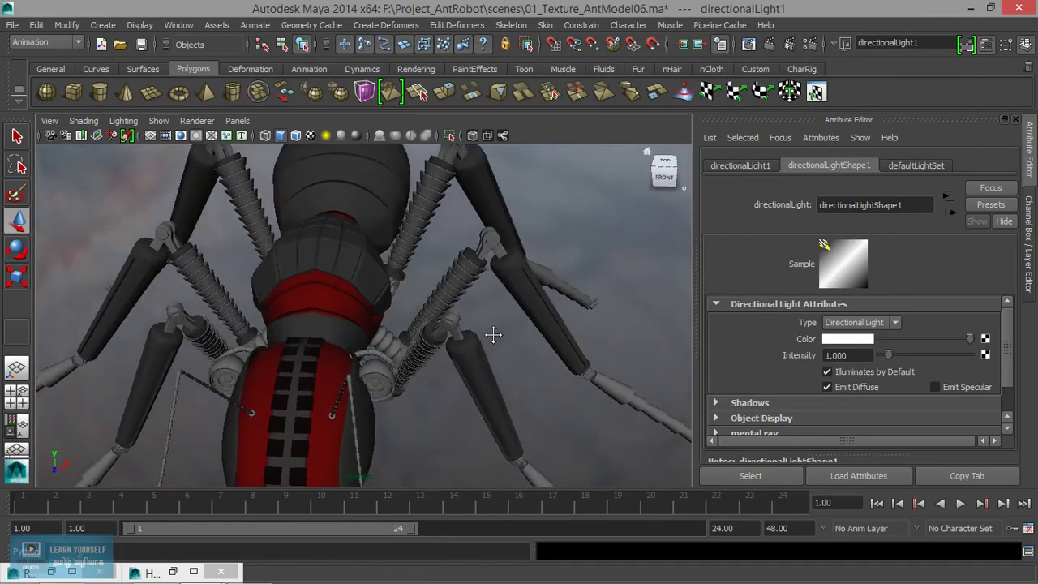
{"action": "mouse_move", "coordinate": [493, 334]}
{"action": "left_mouse_down", "text": "alt"}
{"action": "mouse_move", "coordinate": [329, 341]}
{"action": "mouse_move", "coordinate": [432, 387]}
{"action": "mouse_move", "coordinate": [338, 346]}
{"action": "mouse_move", "coordinate": [419, 343]}
{"action": "left_mouse_up", "text": "alt"}
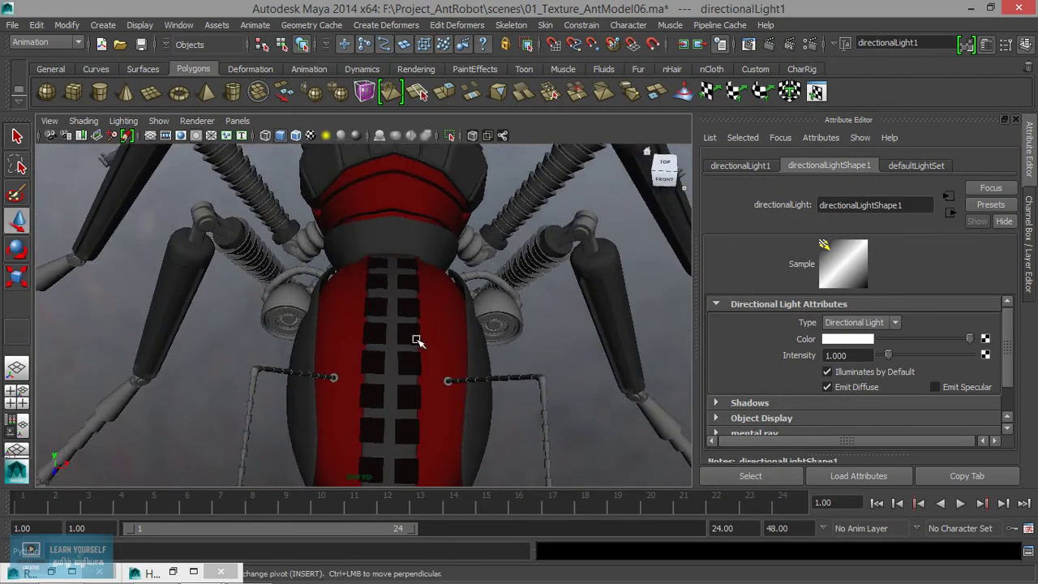
{"action": "left_click", "coordinate": [748, 46]}
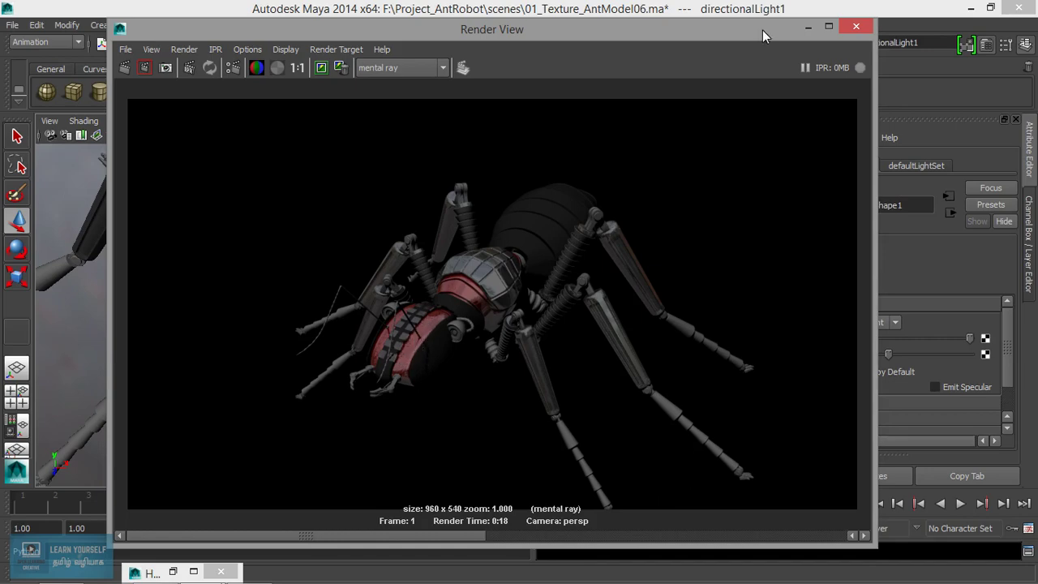
- Zoom onto the curved segmented piece beside the bulb lens, select it, and restore Hypershade
{"action": "left_click", "coordinate": [807, 30]}
{"action": "mouse_move", "coordinate": [512, 278]}
{"action": "left_mouse_down", "text": "alt"}
{"action": "mouse_move", "coordinate": [565, 317]}
{"action": "mouse_move", "coordinate": [463, 325]}
{"action": "mouse_move", "coordinate": [544, 327]}
{"action": "mouse_move", "coordinate": [425, 332]}
{"action": "left_mouse_up", "text": "alt"}
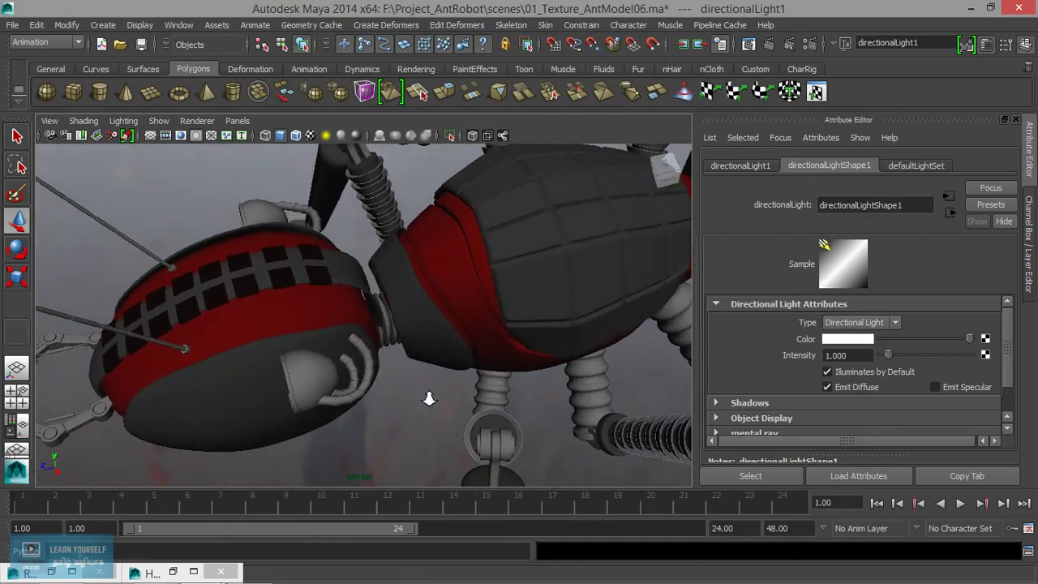
{"action": "right_click_drag", "start_coordinate": [429, 398], "coordinate": [520, 437], "text": "alt"}
{"action": "left_click_drag", "start_coordinate": [520, 438], "coordinate": [549, 348], "text": "alt"}
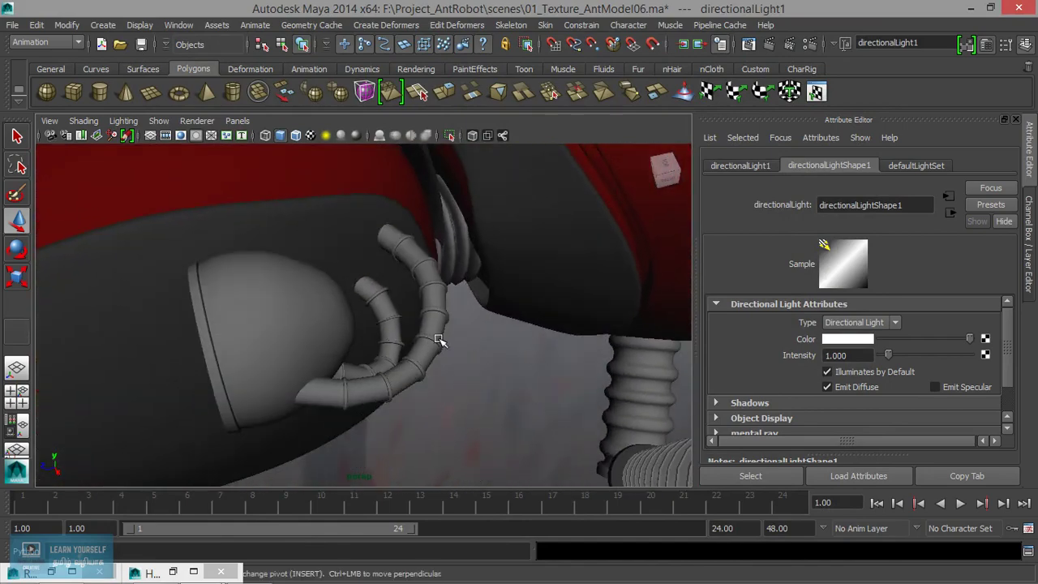
{"action": "mouse_move", "coordinate": [412, 373]}
{"action": "left_mouse_down", "text": "alt"}
{"action": "mouse_move", "coordinate": [447, 392]}
{"action": "mouse_move", "coordinate": [427, 401]}
{"action": "mouse_move", "coordinate": [394, 390]}
{"action": "left_mouse_up", "text": "alt"}
{"action": "middle_click_drag", "start_coordinate": [395, 389], "coordinate": [406, 316], "text": "alt"}
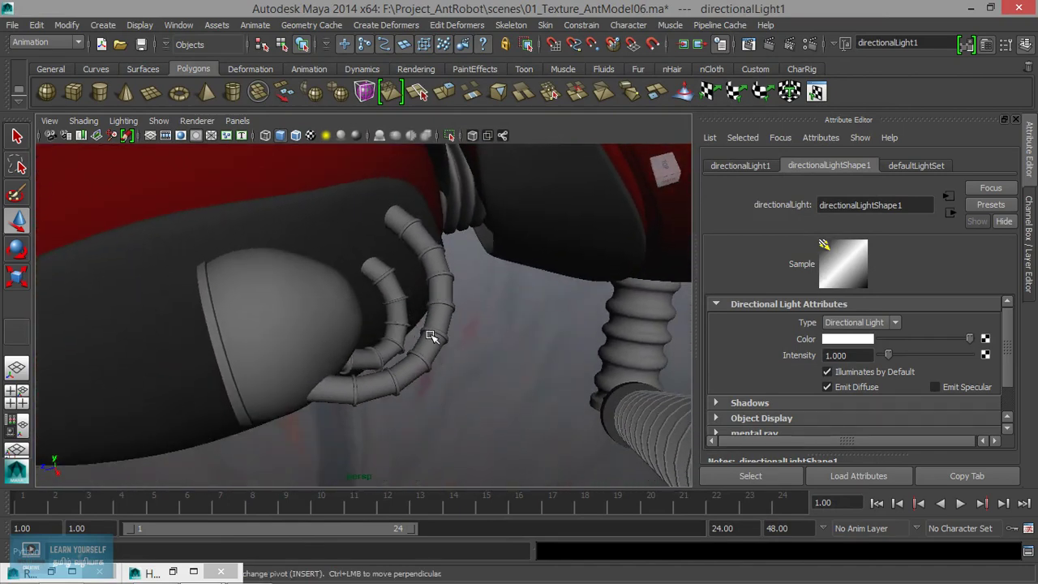
{"action": "left_click", "coordinate": [432, 335]}
{"action": "right_click", "coordinate": [445, 306]}
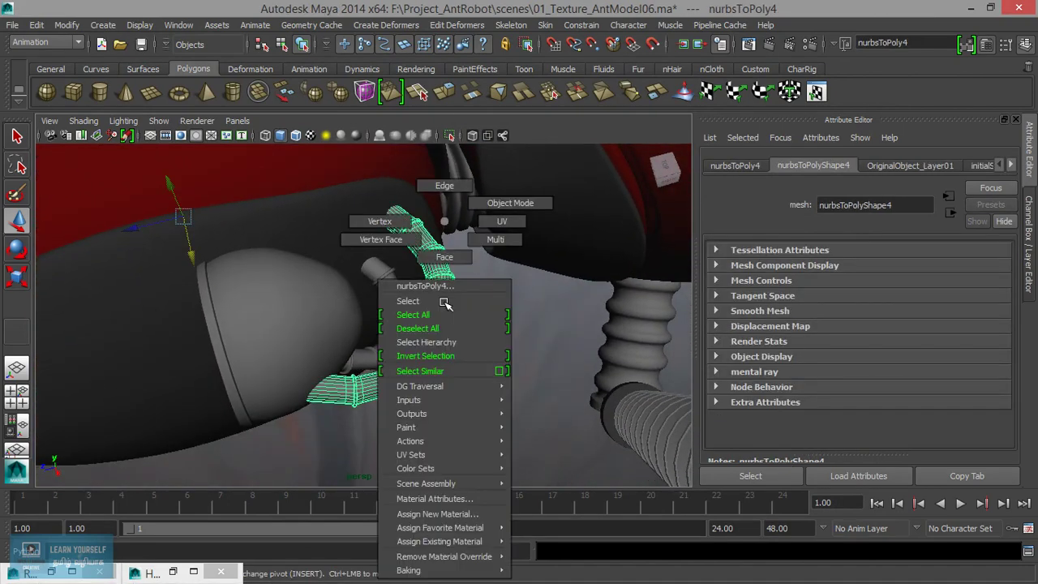
{"action": "left_click", "coordinate": [167, 567]}
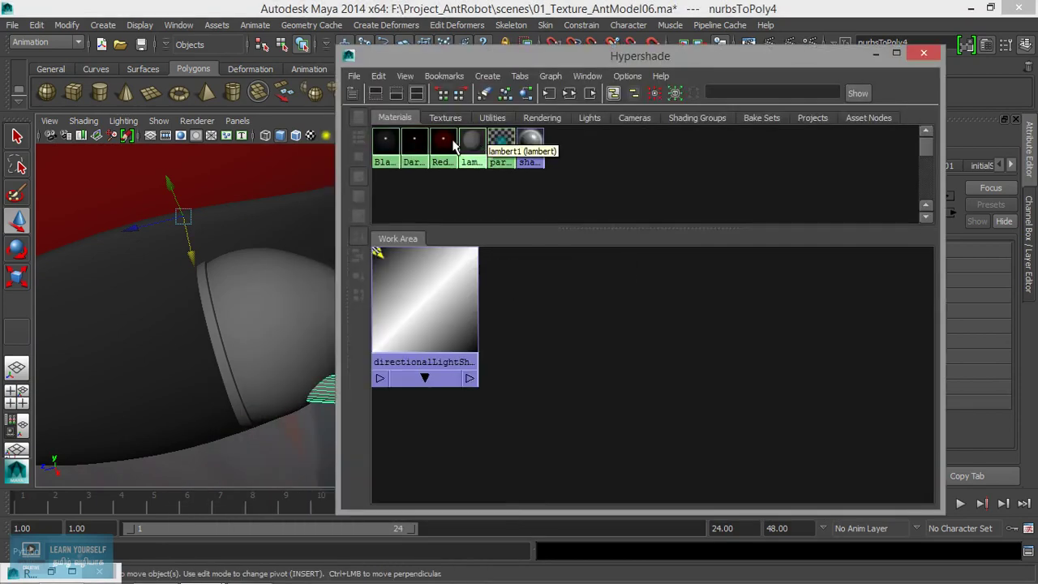
{"action": "left_click", "coordinate": [386, 143]}
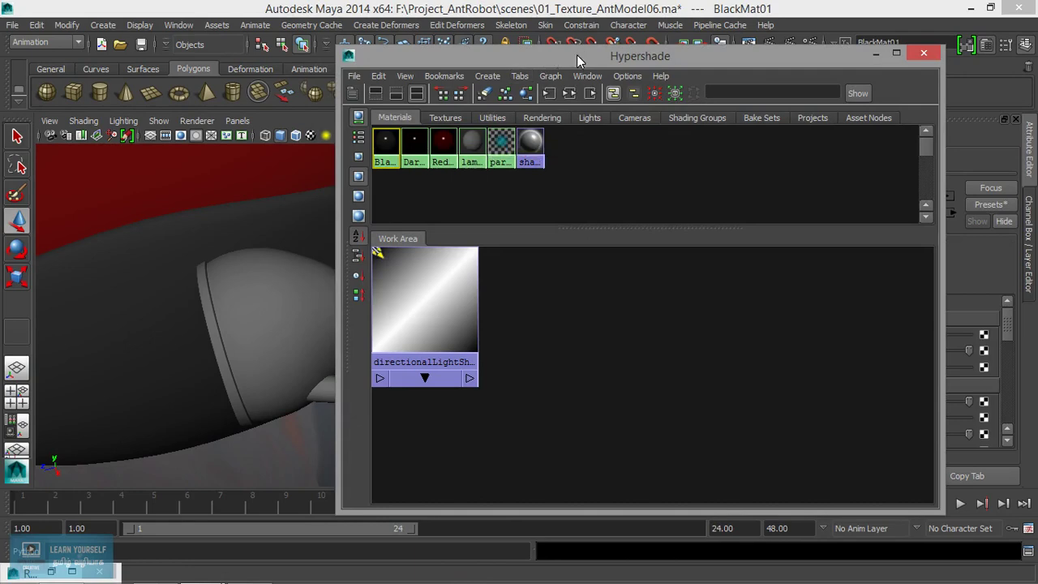
{"action": "left_click_drag", "start_coordinate": [576, 55], "coordinate": [685, 57]}
{"action": "scroll", "coordinate": [288, 331], "scroll_direction": "down", "scroll_amount": 5}
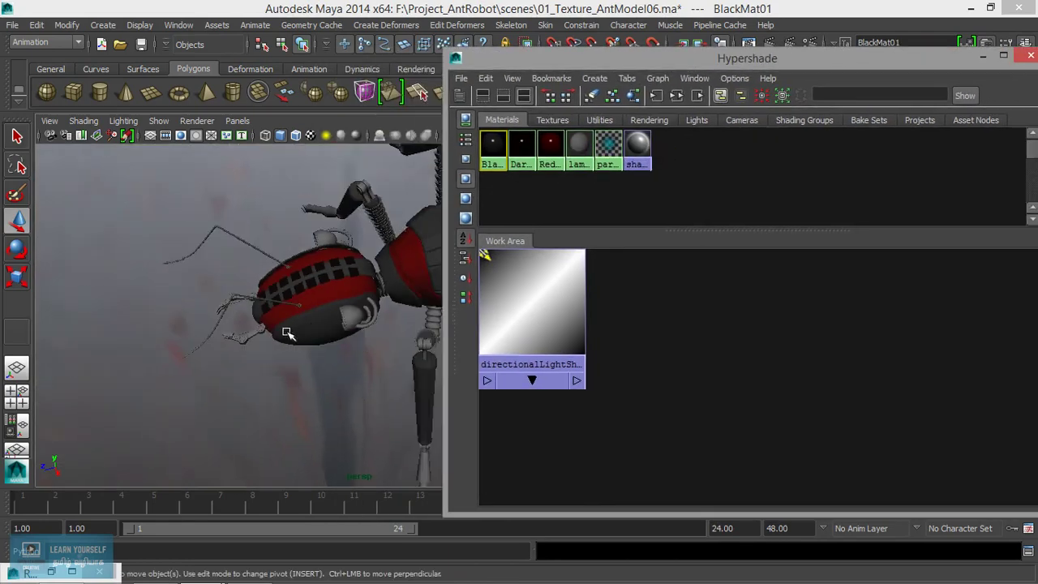
{"action": "mouse_move", "coordinate": [288, 331]}
{"action": "left_mouse_down", "text": "alt"}
{"action": "mouse_move", "coordinate": [336, 317]}
{"action": "mouse_move", "coordinate": [213, 294]}
{"action": "left_mouse_up", "text": "alt"}
{"action": "scroll", "coordinate": [214, 295], "scroll_direction": "up", "scroll_amount": 3}
{"action": "middle_click_drag", "start_coordinate": [324, 320], "coordinate": [361, 367], "text": "alt"}
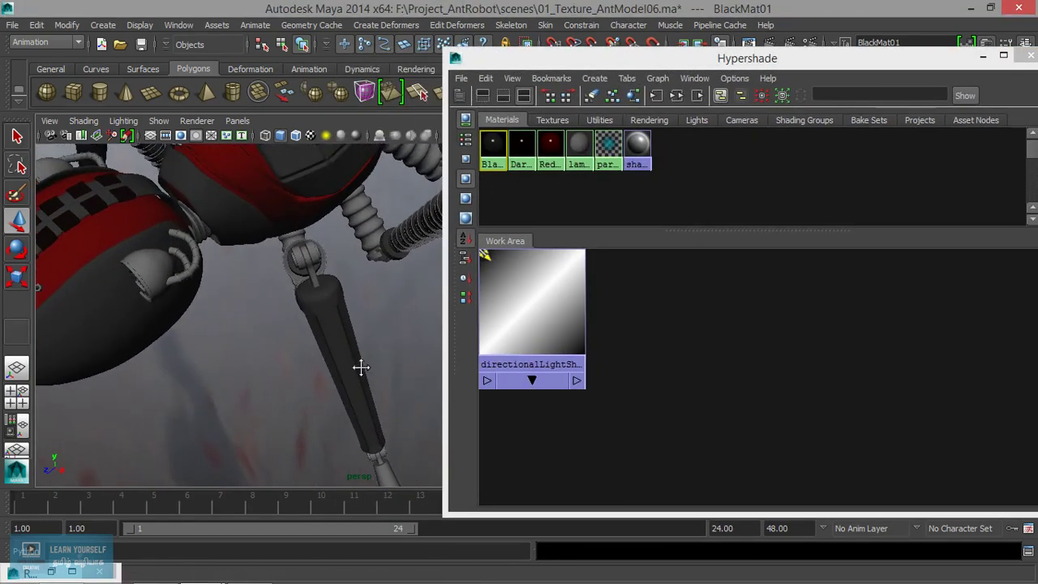
{"action": "mouse_move", "coordinate": [360, 367]}
{"action": "left_mouse_down", "text": "alt"}
{"action": "mouse_move", "coordinate": [220, 329]}
{"action": "mouse_move", "coordinate": [359, 370]}
{"action": "left_mouse_up", "text": "alt"}
{"action": "middle_click_drag", "start_coordinate": [360, 370], "coordinate": [373, 371], "text": "alt"}
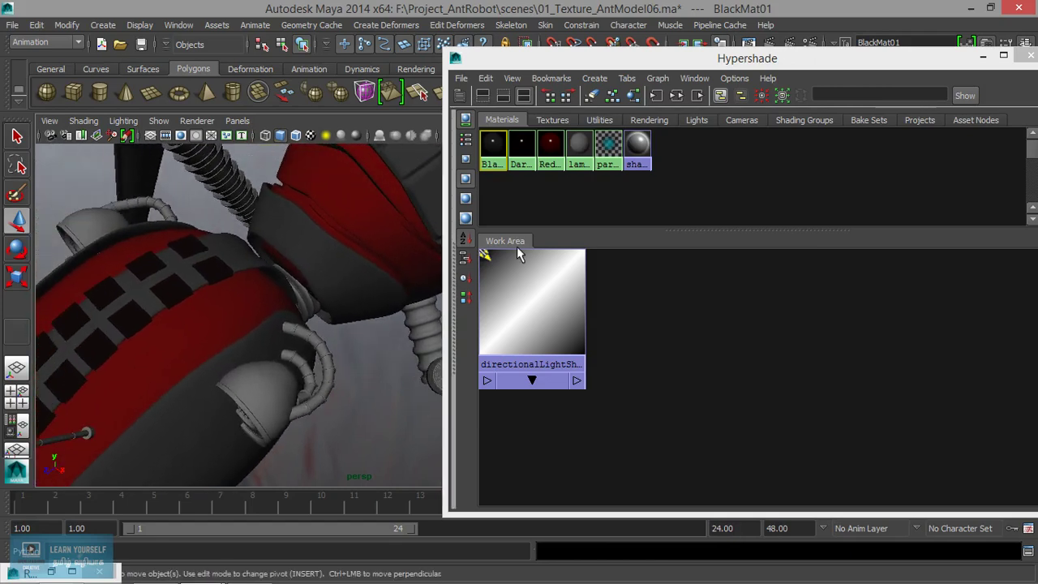
{"action": "scroll", "coordinate": [402, 397], "scroll_direction": "up", "scroll_amount": 3}
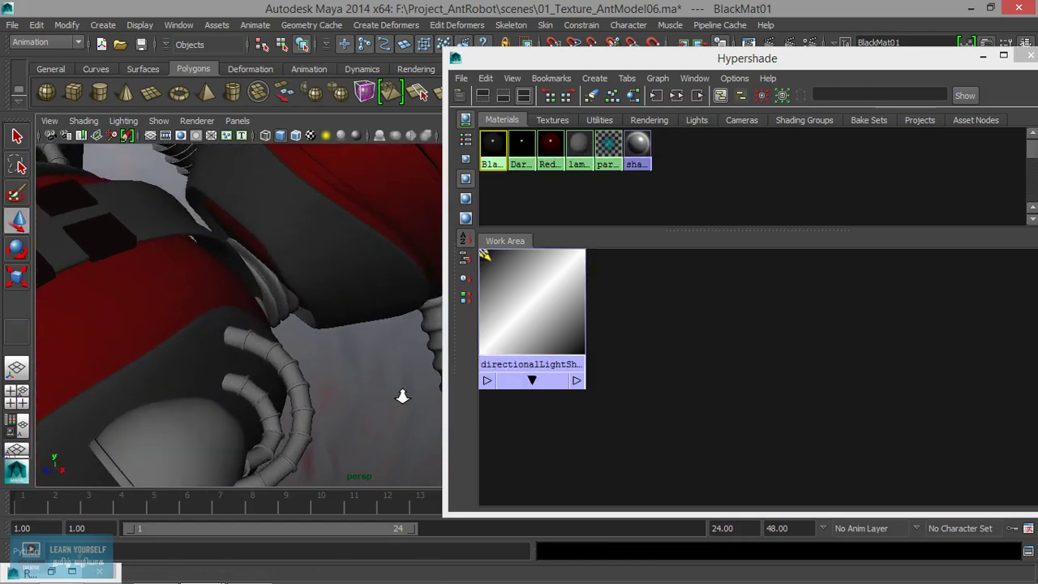
{"action": "mouse_move", "coordinate": [402, 397]}
{"action": "left_mouse_down", "text": "alt"}
{"action": "mouse_move", "coordinate": [359, 398]}
{"action": "mouse_move", "coordinate": [378, 378]}
{"action": "mouse_move", "coordinate": [399, 290]}
{"action": "left_mouse_up", "text": "alt"}
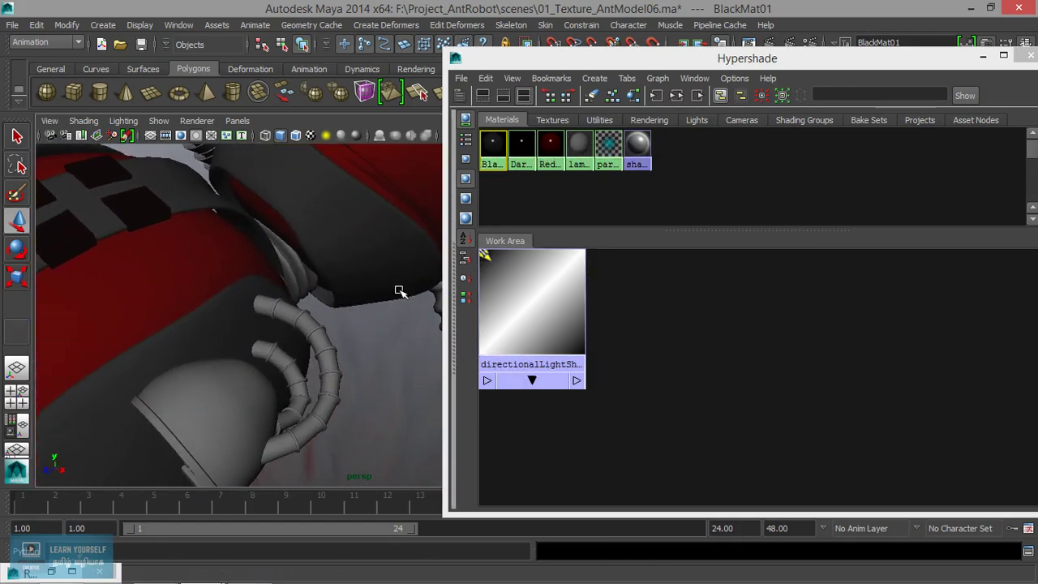
{"action": "mouse_move", "coordinate": [300, 359]}
{"action": "left_mouse_down", "text": "alt"}
{"action": "mouse_move", "coordinate": [283, 376]}
{"action": "mouse_move", "coordinate": [211, 317]}
{"action": "left_mouse_up", "text": "alt"}
{"action": "middle_click_drag", "start_coordinate": [211, 317], "coordinate": [345, 385], "text": "alt"}
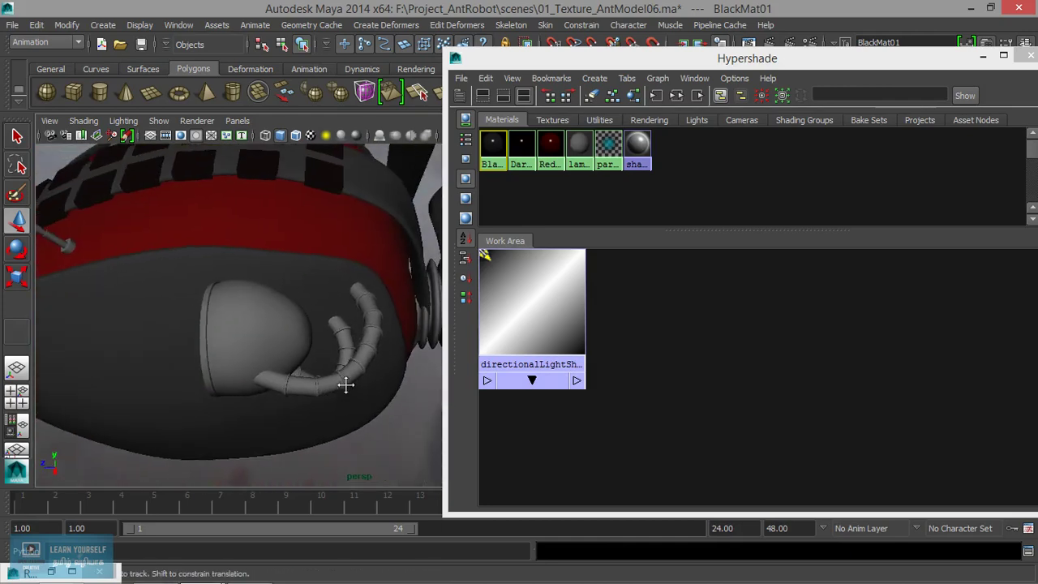
{"action": "mouse_move", "coordinate": [346, 385]}
{"action": "left_mouse_down", "text": "alt"}
{"action": "mouse_move", "coordinate": [281, 352]}
{"action": "mouse_move", "coordinate": [332, 345]}
{"action": "mouse_move", "coordinate": [284, 353]}
{"action": "mouse_move", "coordinate": [378, 365]}
{"action": "mouse_move", "coordinate": [324, 378]}
{"action": "mouse_move", "coordinate": [169, 378]}
{"action": "left_mouse_up", "text": "alt"}
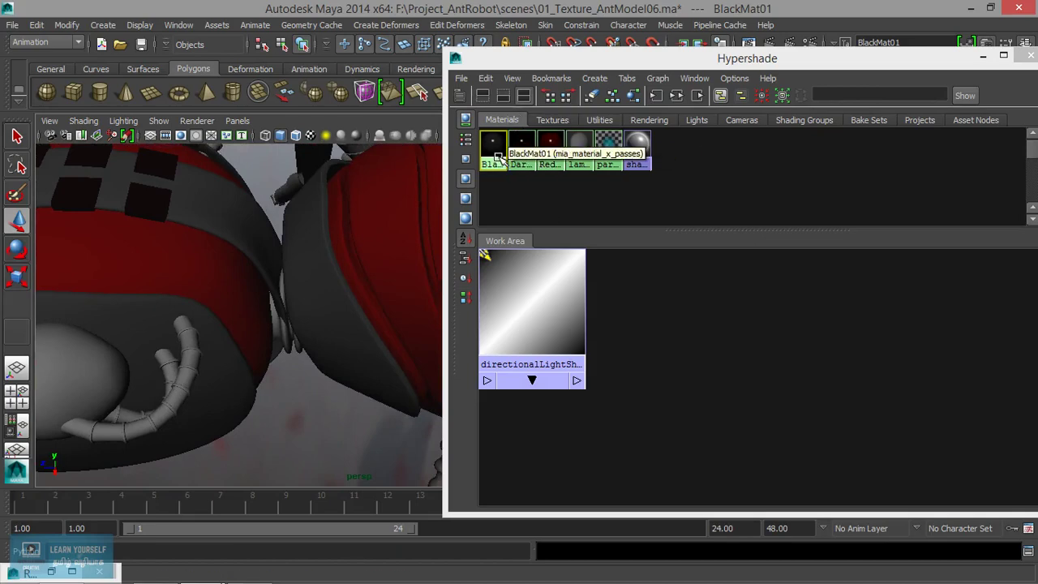
- Duplicate BlackMat01's shading network, creating BlackMat02, and move the new node aside
{"action": "left_click", "coordinate": [485, 78]}
{"action": "mouse_move", "coordinate": [510, 221]}
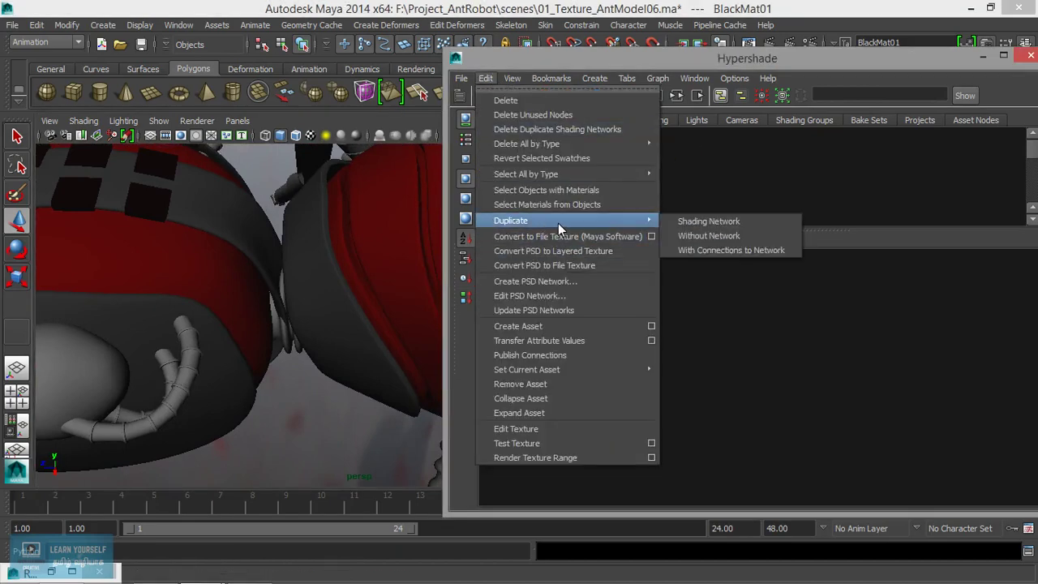
{"action": "left_click", "coordinate": [691, 222]}
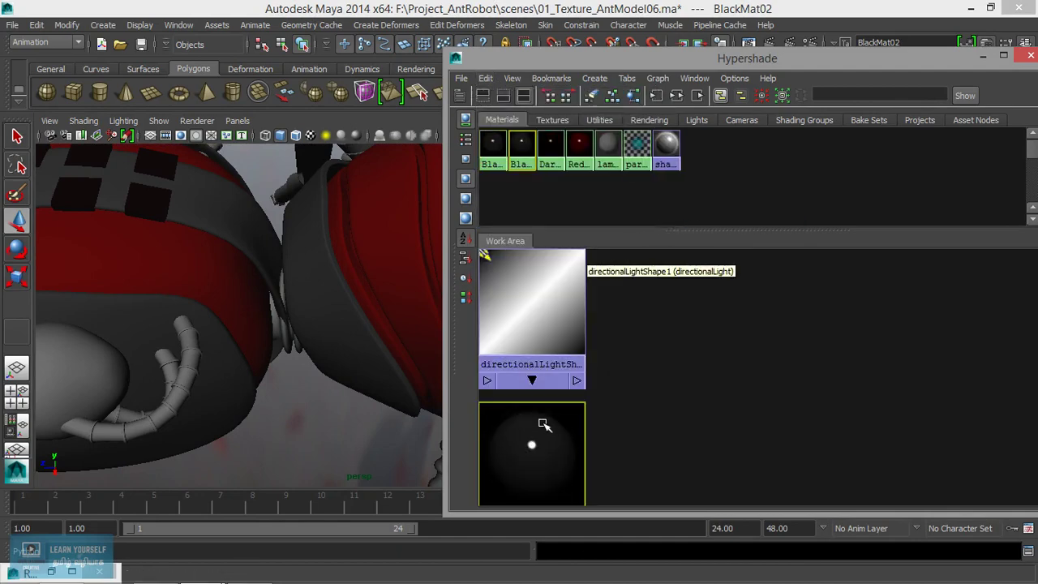
{"action": "left_click_drag", "start_coordinate": [543, 424], "coordinate": [718, 341]}
{"action": "scroll", "coordinate": [702, 398], "scroll_direction": "down", "scroll_amount": 2}
{"action": "scroll", "coordinate": [699, 410], "scroll_direction": "down", "scroll_amount": 3}
{"action": "scroll", "coordinate": [698, 412], "scroll_direction": "down", "scroll_amount": 2}
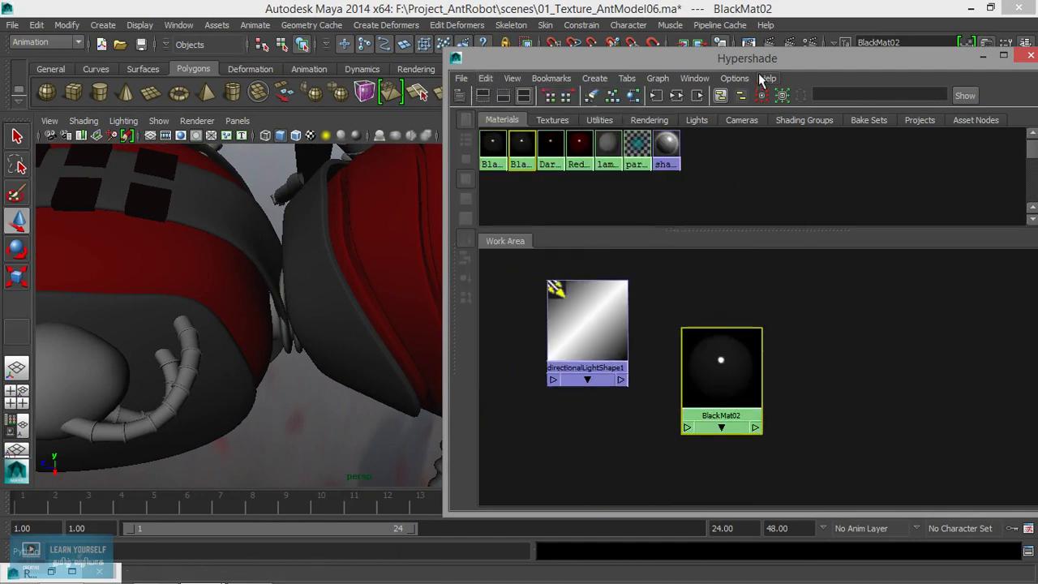
- Blend the Rubber preset into BlackMat02 at 75% (Roughness 0.700, Reflectivity 0.530, Glossiness 0.475)
{"action": "key", "text": "ctrl+a"}
{"action": "left_click_drag", "start_coordinate": [759, 58], "coordinate": [402, 12]}
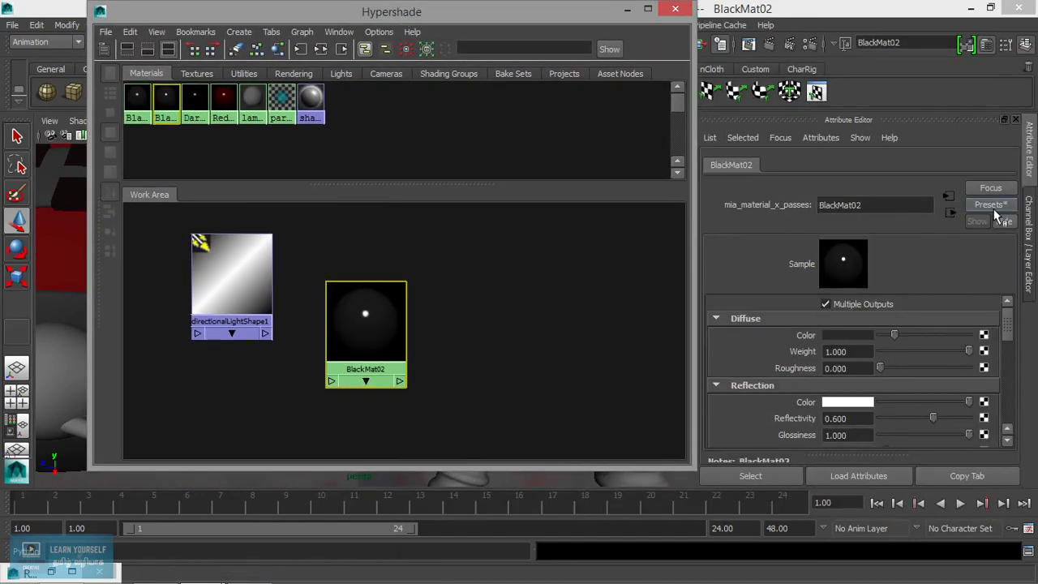
{"action": "left_click", "coordinate": [996, 208]}
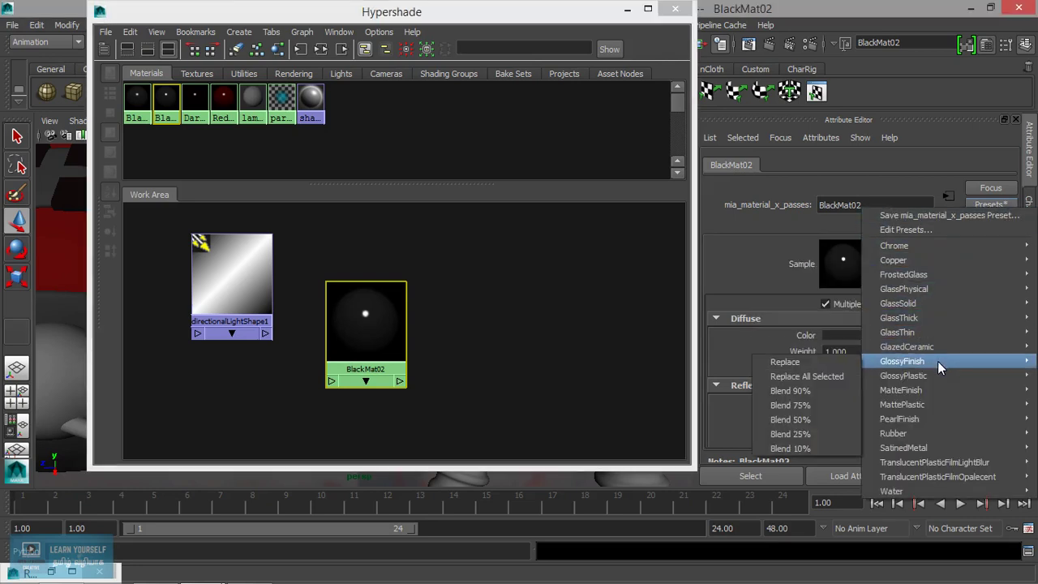
{"action": "mouse_move", "coordinate": [894, 433]}
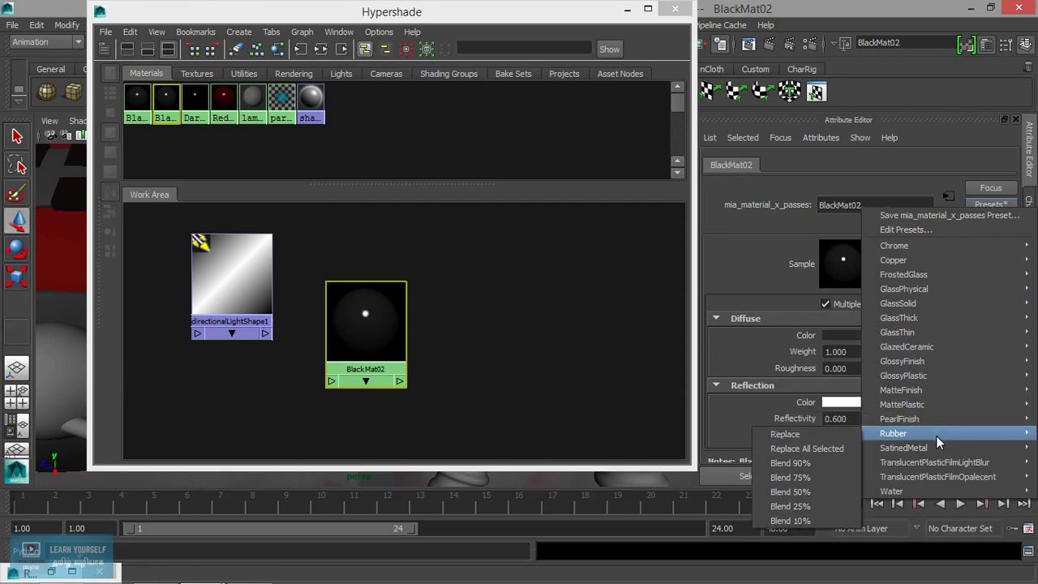
{"action": "left_click", "coordinate": [790, 478]}
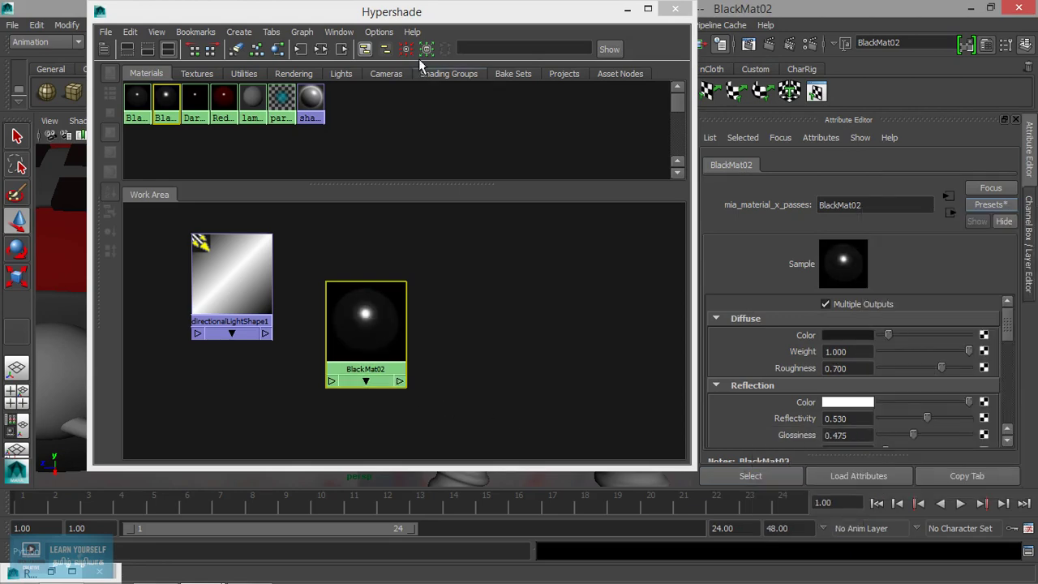
{"action": "mouse_move", "coordinate": [419, 20]}
{"action": "left_mouse_down"}
{"action": "mouse_move", "coordinate": [711, 32]}
{"action": "mouse_move", "coordinate": [764, 15]}
{"action": "left_mouse_up"}
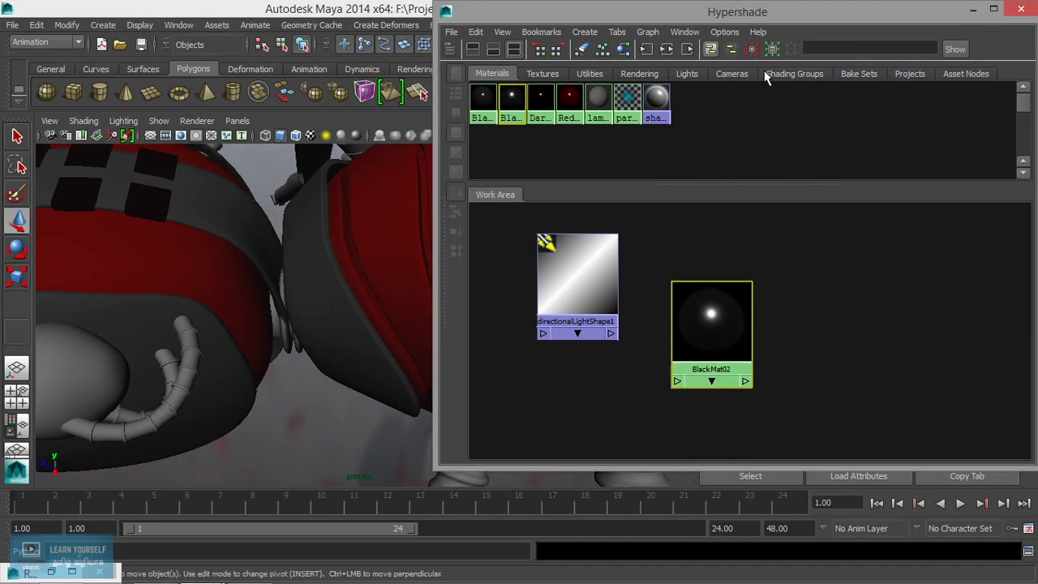
{"action": "left_click_drag", "start_coordinate": [780, 23], "coordinate": [507, 24]}
- Rename the BlackMat02 material to RubberMat01
{"action": "double_click", "coordinate": [843, 204]}
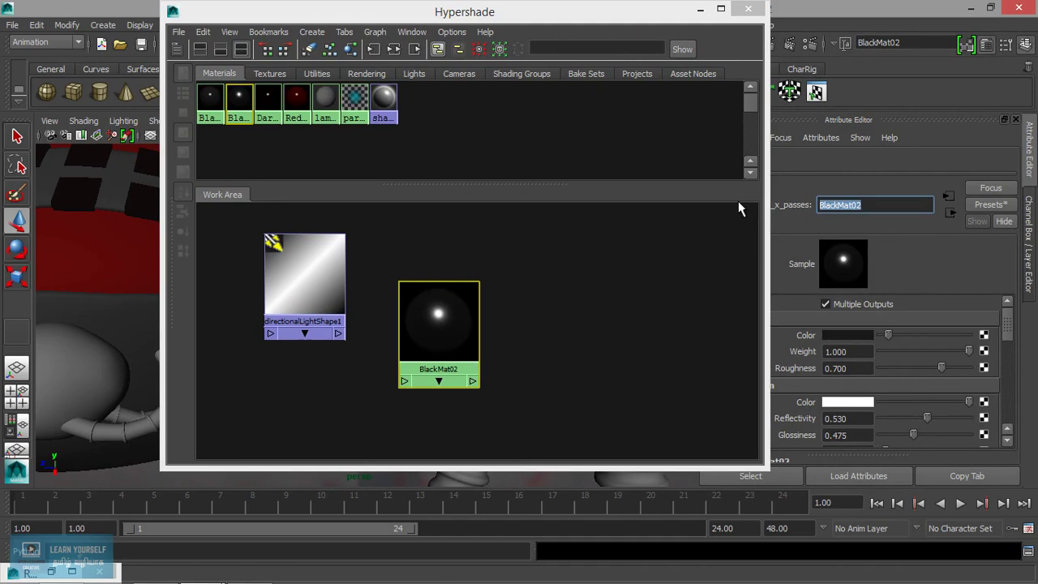
{"action": "left_click_drag", "start_coordinate": [671, 27], "coordinate": [651, 13]}
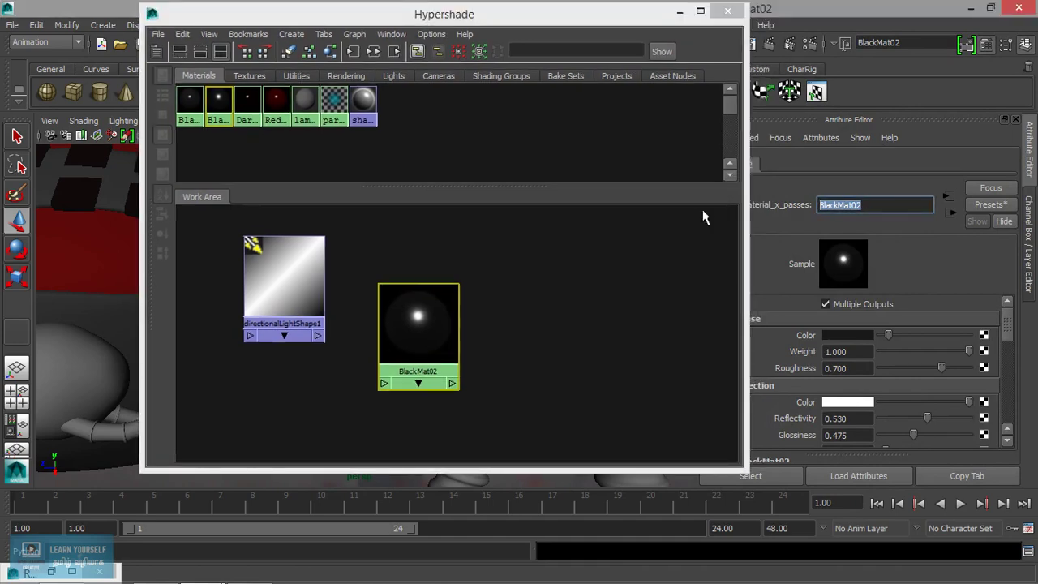
{"action": "type", "text": "RubberMat01"}
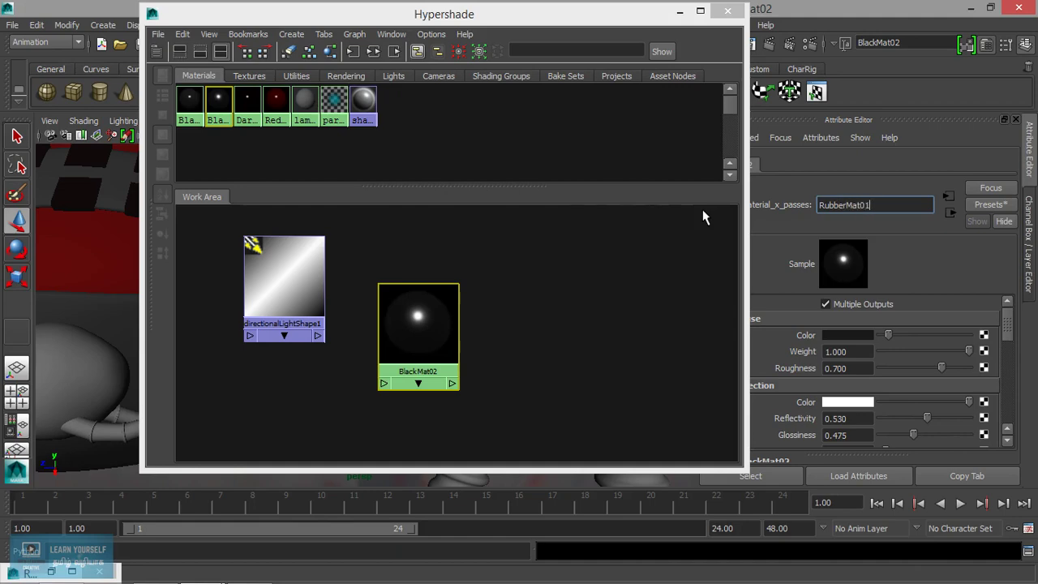
{"action": "key", "text": "Return"}
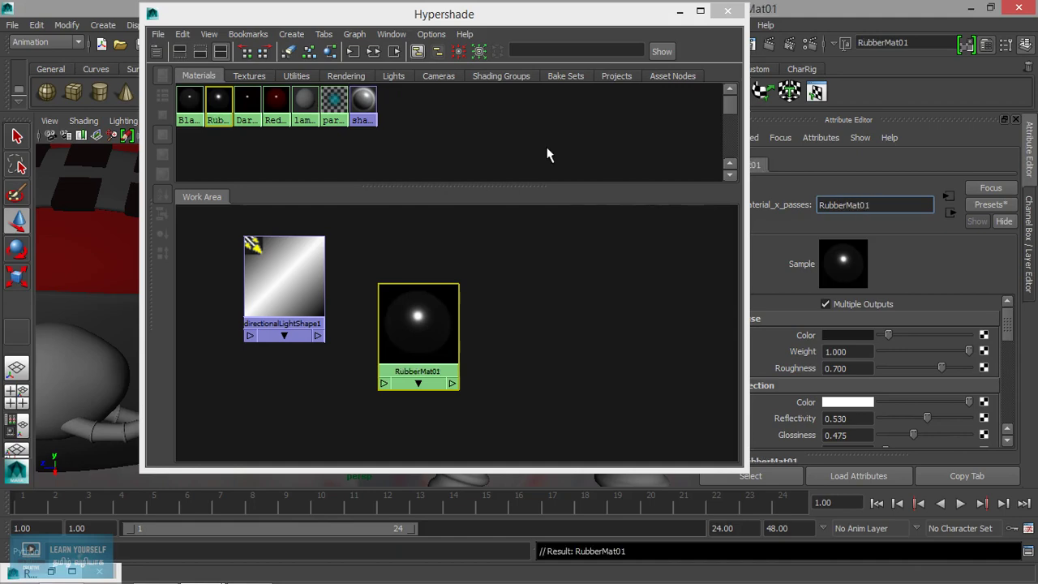
- Assign RubberMat01 to the curved tube next to the dome
{"action": "left_click_drag", "start_coordinate": [511, 18], "coordinate": [737, 24]}
{"action": "left_click", "coordinate": [173, 405]}
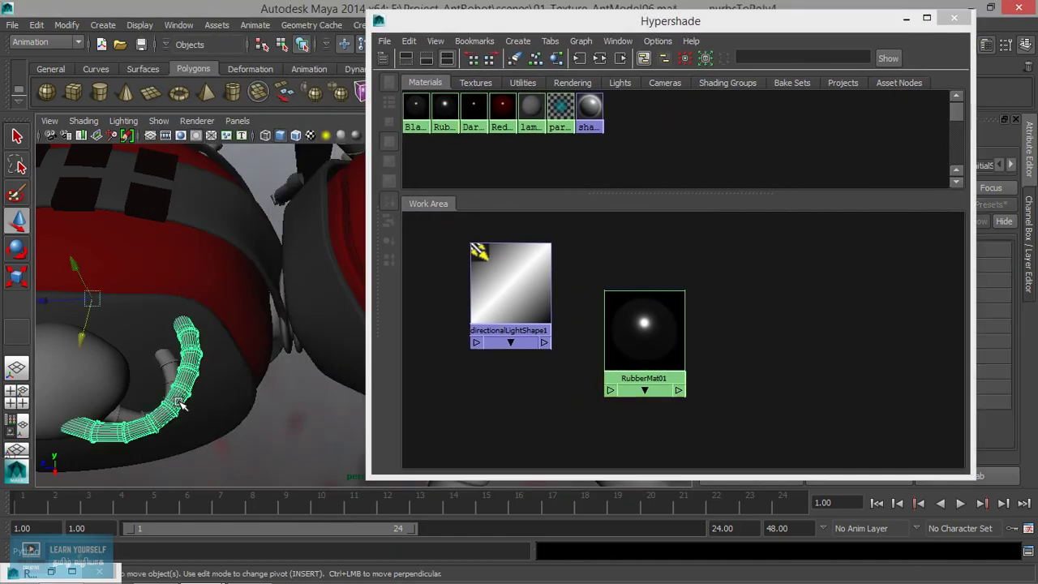
{"action": "left_click_drag", "start_coordinate": [222, 408], "coordinate": [214, 402], "text": "alt"}
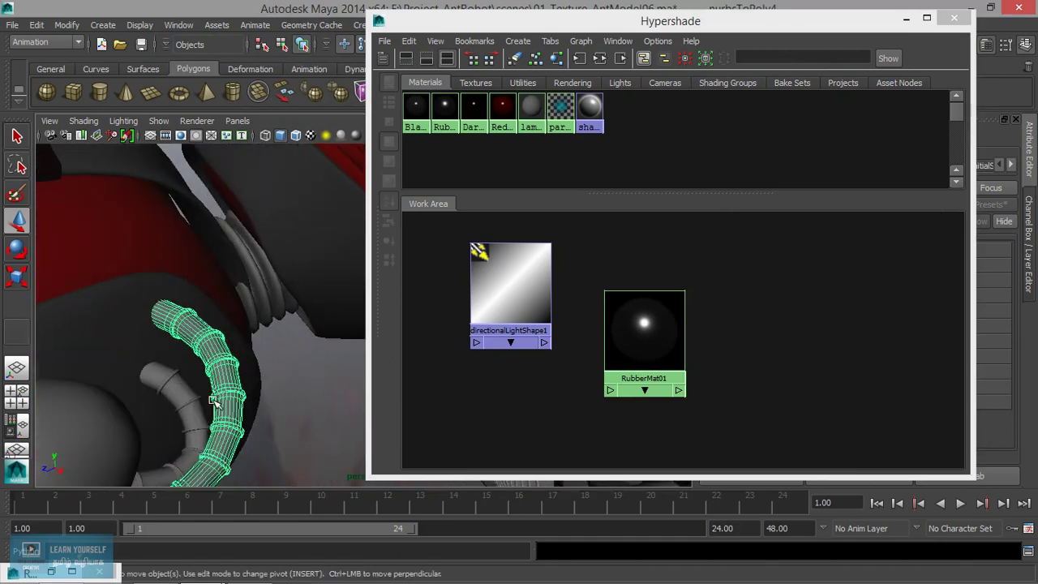
{"action": "right_click_drag", "start_coordinate": [643, 324], "coordinate": [655, 284]}
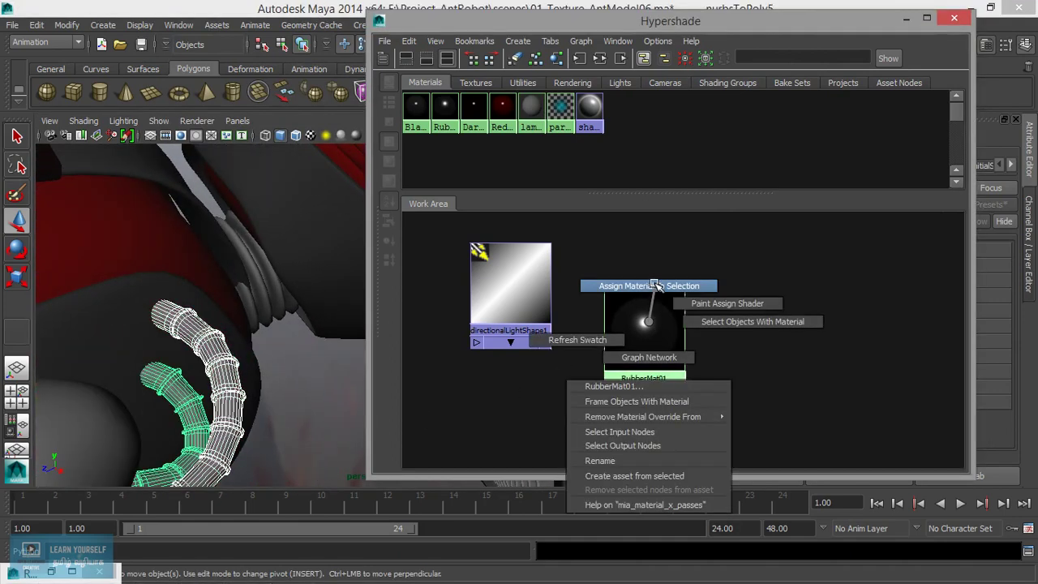
- Assign RubberMat01 to the smaller tube beside the dome and frame the dome and tubes
{"action": "mouse_move", "coordinate": [245, 414]}
{"action": "left_mouse_down", "text": "alt"}
{"action": "mouse_move", "coordinate": [234, 398]}
{"action": "mouse_move", "coordinate": [208, 399]}
{"action": "mouse_move", "coordinate": [318, 395]}
{"action": "mouse_move", "coordinate": [186, 387]}
{"action": "mouse_move", "coordinate": [222, 394]}
{"action": "left_mouse_up", "text": "alt"}
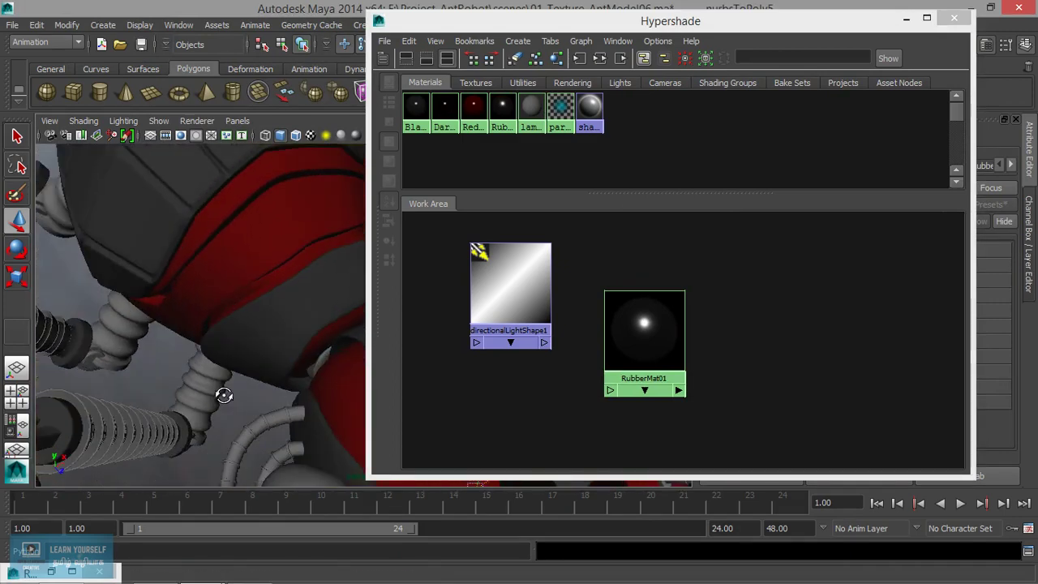
{"action": "left_click", "coordinate": [253, 439]}
{"action": "mouse_move", "coordinate": [254, 440]}
{"action": "left_mouse_down", "text": "alt"}
{"action": "mouse_move", "coordinate": [219, 394]}
{"action": "mouse_move", "coordinate": [252, 406]}
{"action": "left_mouse_up", "text": "alt"}
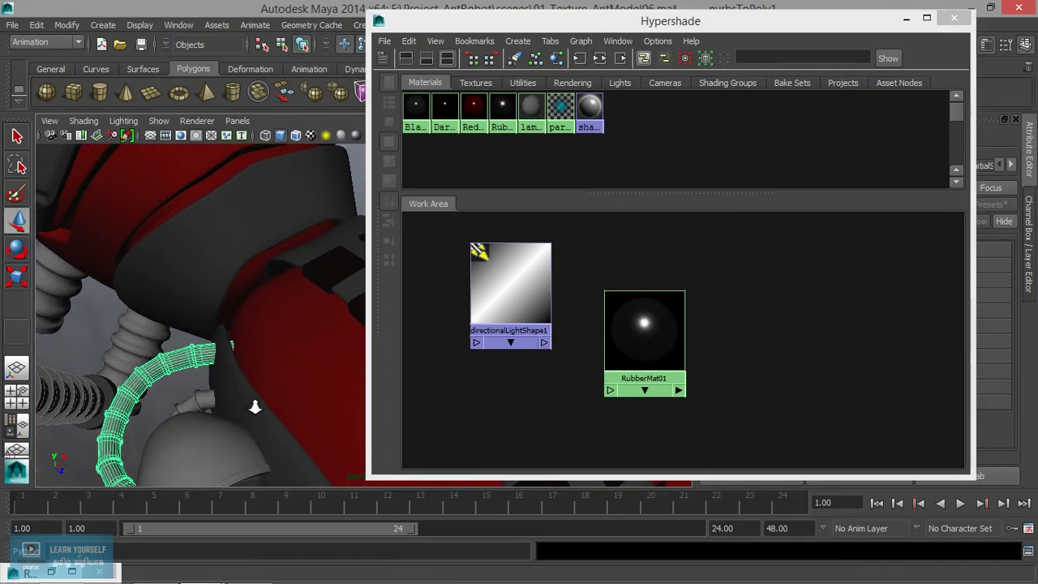
{"action": "left_click", "coordinate": [203, 398], "text": "shift"}
{"action": "mouse_move", "coordinate": [191, 392]}
{"action": "left_mouse_down", "text": "alt"}
{"action": "mouse_move", "coordinate": [248, 417]}
{"action": "mouse_move", "coordinate": [308, 301]}
{"action": "mouse_move", "coordinate": [248, 334]}
{"action": "left_mouse_up", "text": "alt"}
{"action": "left_click", "coordinate": [253, 343]}
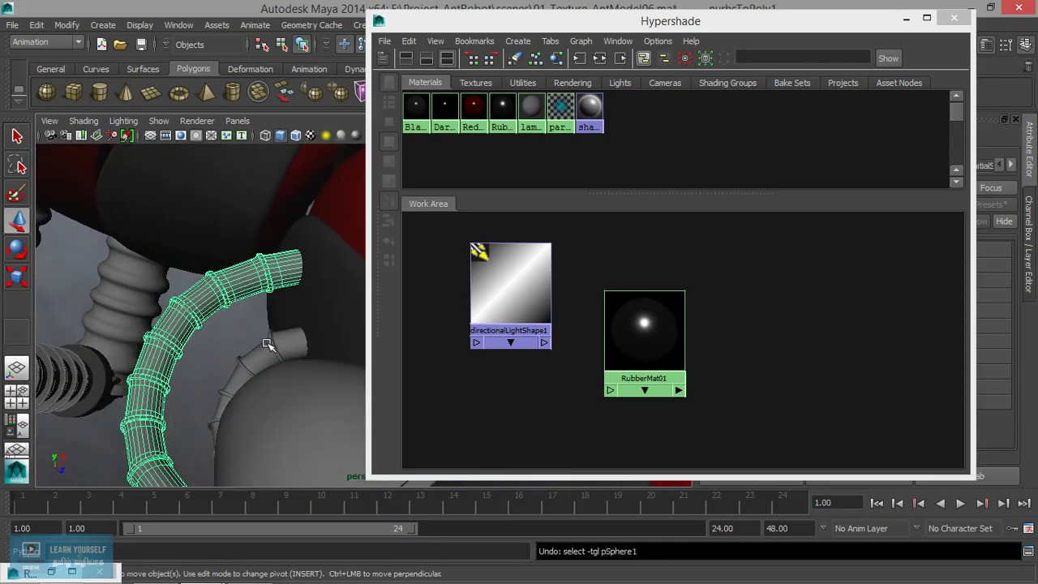
{"action": "left_click", "coordinate": [267, 343]}
{"action": "middle_click_drag", "start_coordinate": [264, 343], "coordinate": [264, 343]}
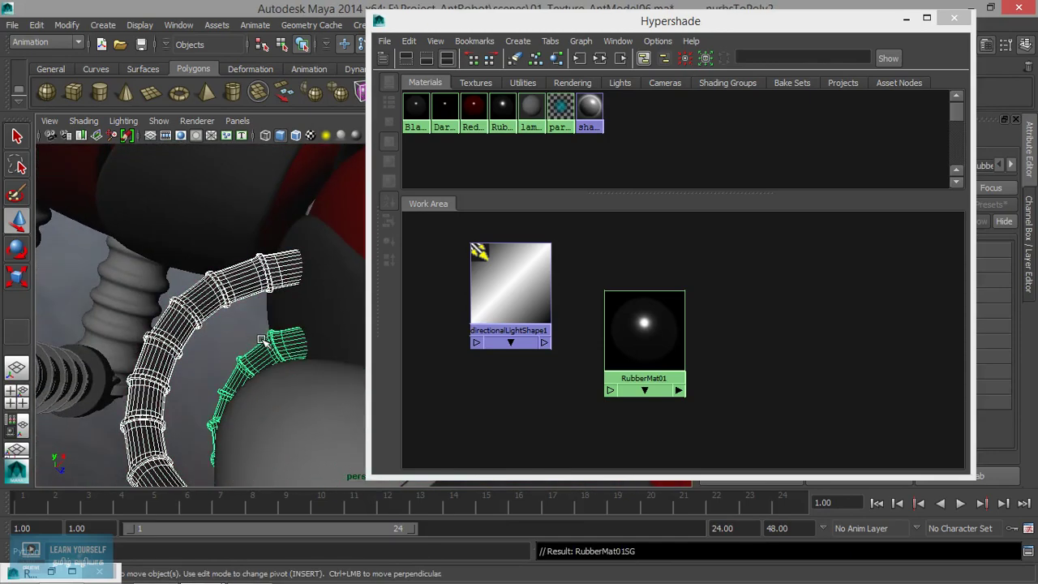
{"action": "left_click", "coordinate": [906, 17]}
{"action": "mouse_move", "coordinate": [487, 308]}
{"action": "left_mouse_down", "text": "alt"}
{"action": "mouse_move", "coordinate": [429, 308]}
{"action": "mouse_move", "coordinate": [398, 289]}
{"action": "mouse_move", "coordinate": [435, 236]}
{"action": "left_mouse_up", "text": "alt"}
{"action": "middle_click_drag", "start_coordinate": [435, 236], "coordinate": [430, 280], "text": "alt"}
{"action": "mouse_move", "coordinate": [430, 280]}
{"action": "left_mouse_down", "text": "alt"}
{"action": "mouse_move", "coordinate": [440, 282]}
{"action": "mouse_move", "coordinate": [424, 283]}
{"action": "left_mouse_up", "text": "alt"}
- Re-render the close-up of the dome and rubber tubes, then minimize Render View
{"action": "left_click", "coordinate": [743, 45]}
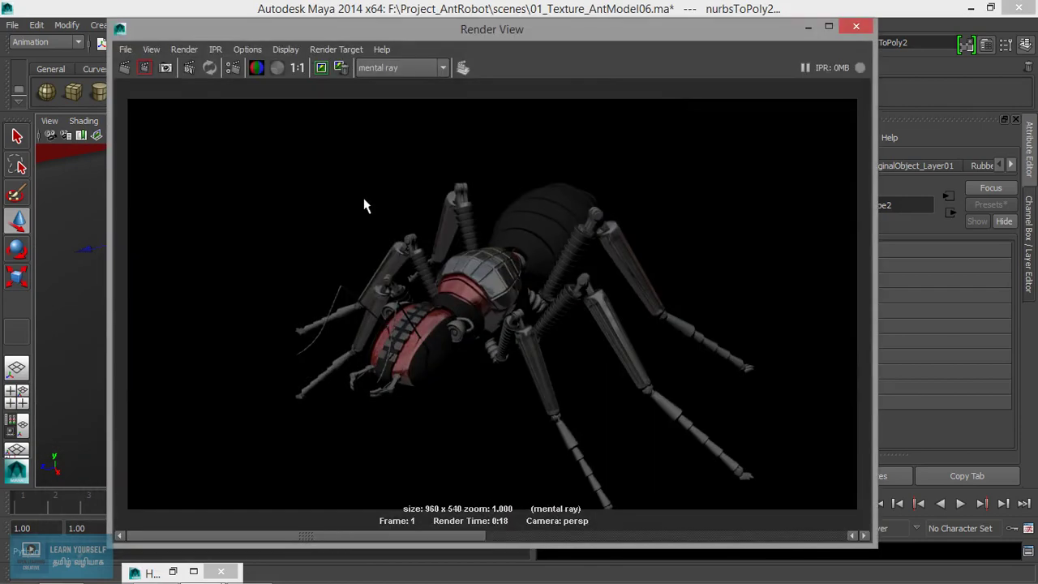
{"action": "left_click", "coordinate": [126, 68]}
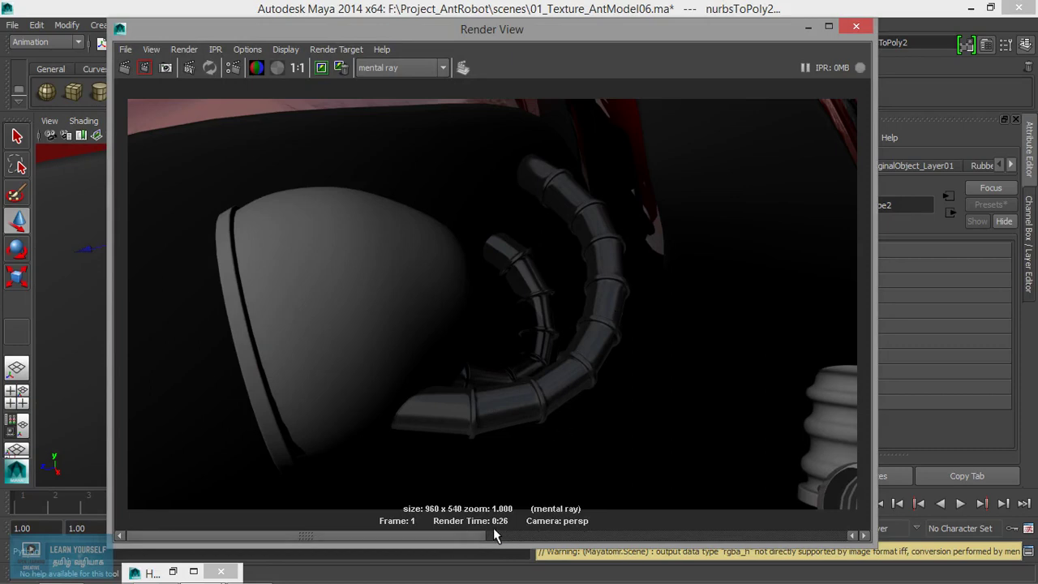
{"action": "left_click", "coordinate": [808, 26]}
{"action": "scroll", "coordinate": [234, 376], "scroll_direction": "down", "scroll_amount": 5}
- Turn off Use Ray Trace Shadows on the first directional light
{"action": "scroll", "coordinate": [527, 412], "scroll_direction": "down", "scroll_amount": 2}
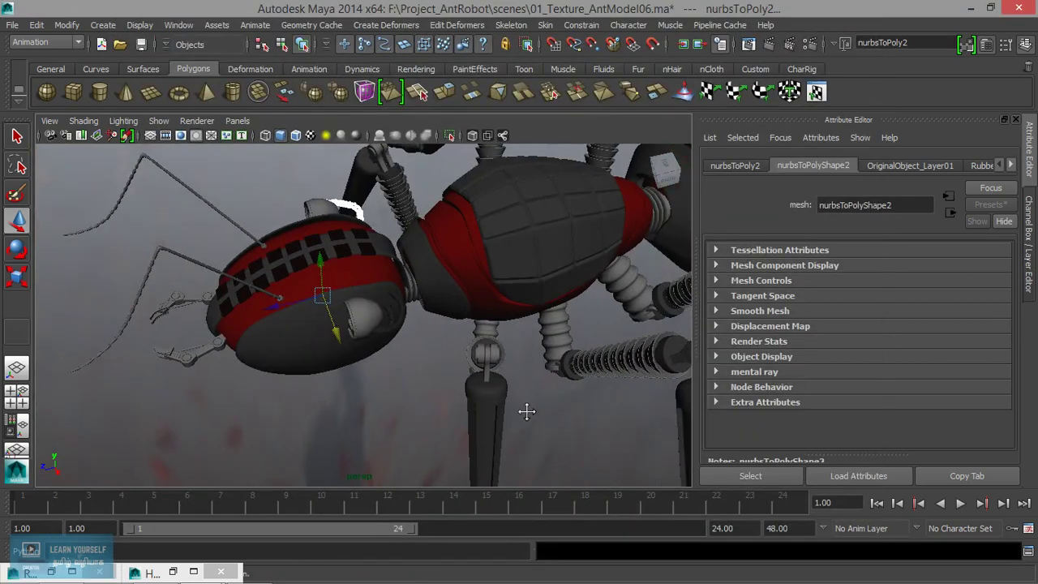
{"action": "scroll", "coordinate": [527, 412], "scroll_direction": "down", "scroll_amount": 2}
{"action": "scroll", "coordinate": [489, 417], "scroll_direction": "down", "scroll_amount": 3}
{"action": "scroll", "coordinate": [473, 417], "scroll_direction": "down", "scroll_amount": 1}
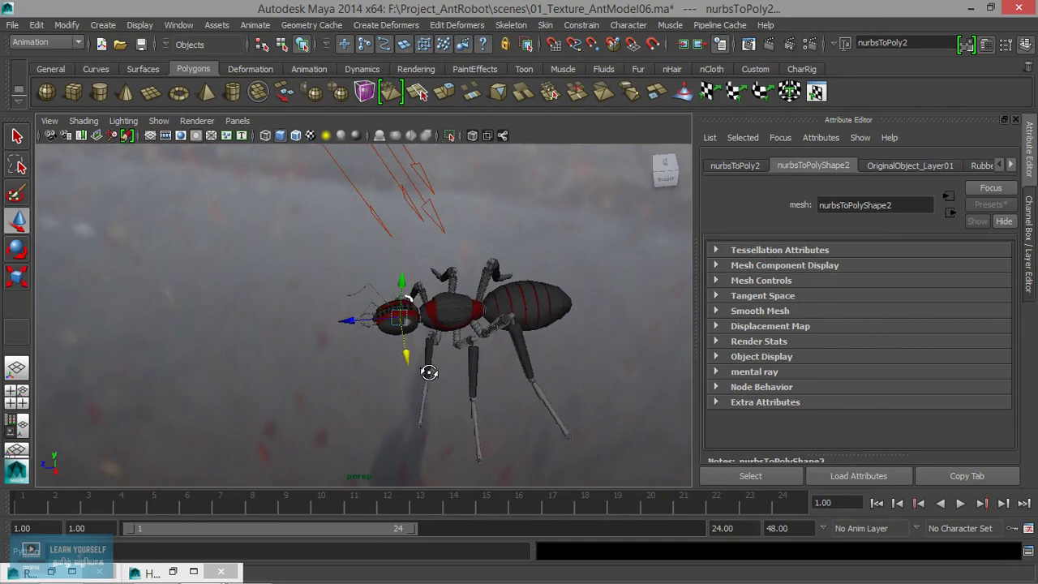
{"action": "left_click", "coordinate": [433, 217]}
{"action": "scroll", "coordinate": [770, 349], "scroll_direction": "down", "scroll_amount": 2}
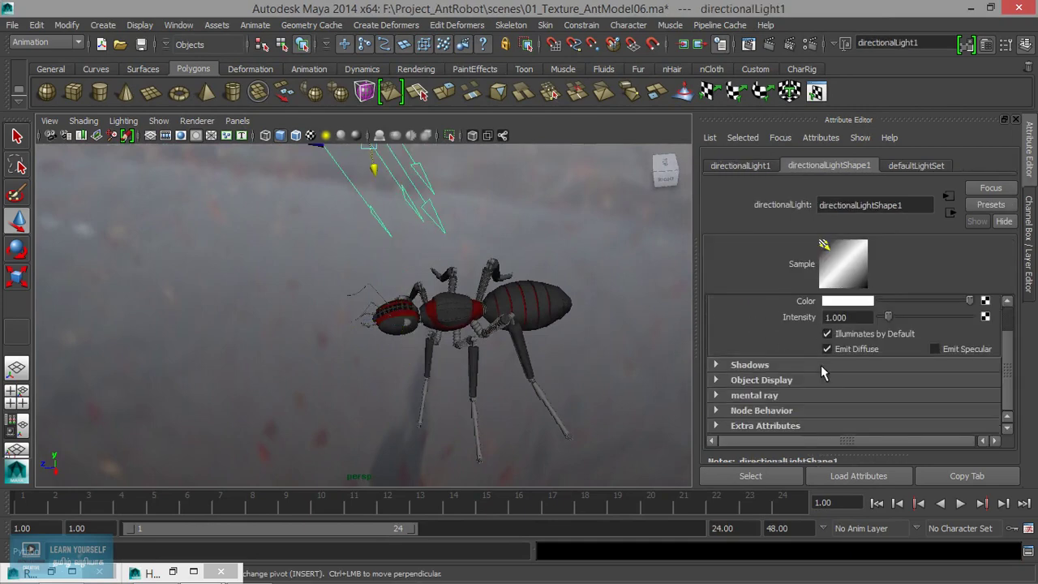
{"action": "left_click", "coordinate": [750, 365]}
{"action": "scroll", "coordinate": [842, 381], "scroll_direction": "down", "scroll_amount": 2}
{"action": "scroll", "coordinate": [843, 384], "scroll_direction": "down", "scroll_amount": 1}
{"action": "scroll", "coordinate": [844, 384], "scroll_direction": "up", "scroll_amount": 1}
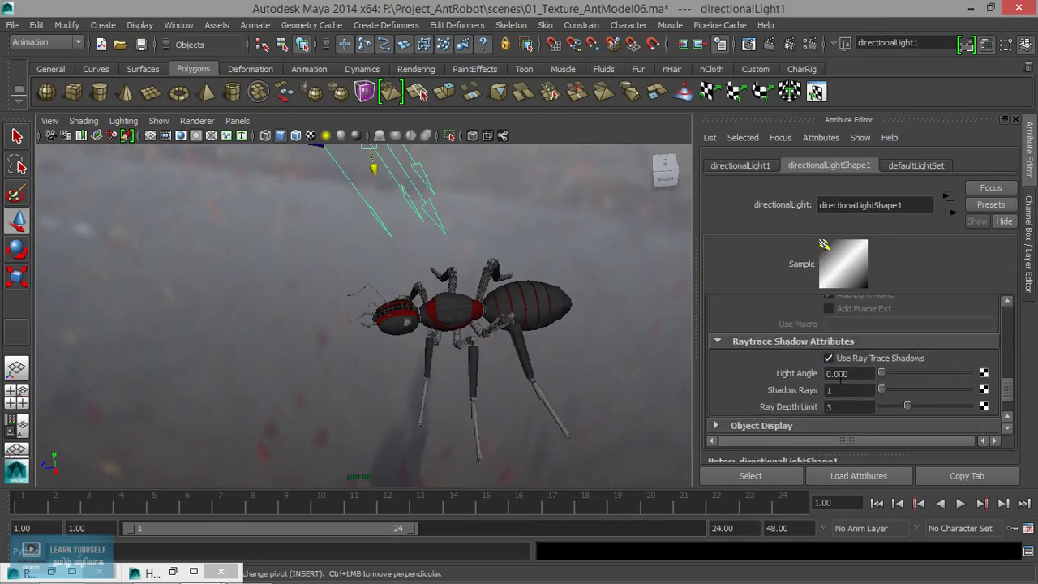
{"action": "left_click", "coordinate": [828, 357]}
- Rotate directionalLight2 to aim it in a new direction
{"action": "left_click_drag", "start_coordinate": [416, 328], "coordinate": [397, 320], "text": "alt"}
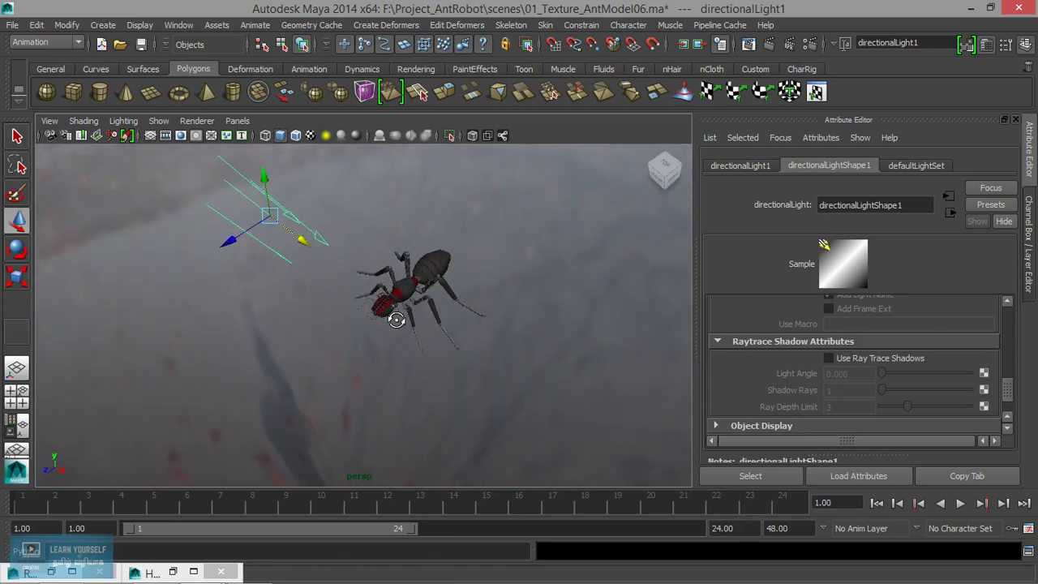
{"action": "middle_click_drag", "start_coordinate": [396, 319], "coordinate": [392, 367], "text": "alt"}
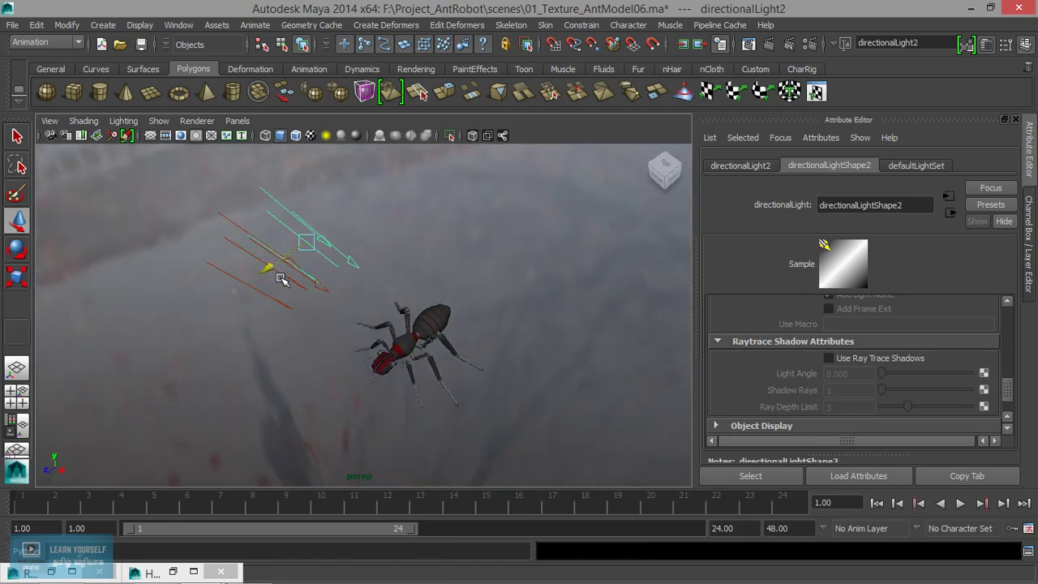
{"action": "key", "text": "e"}
{"action": "mouse_move", "coordinate": [301, 229]}
{"action": "left_mouse_down"}
{"action": "mouse_move", "coordinate": [340, 229]}
{"action": "mouse_move", "coordinate": [359, 190]}
{"action": "left_mouse_up"}
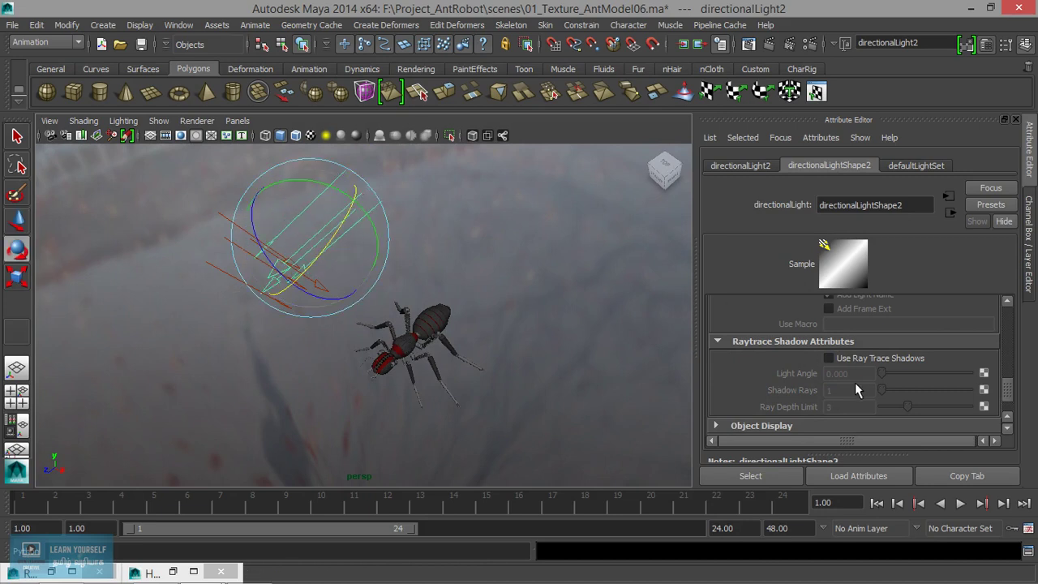
{"action": "scroll", "coordinate": [857, 382], "scroll_direction": "up", "scroll_amount": 10}
- Set Intensity to 0.6 on both directionalLight2 and directionalLight1
{"action": "left_click", "coordinate": [843, 355]}
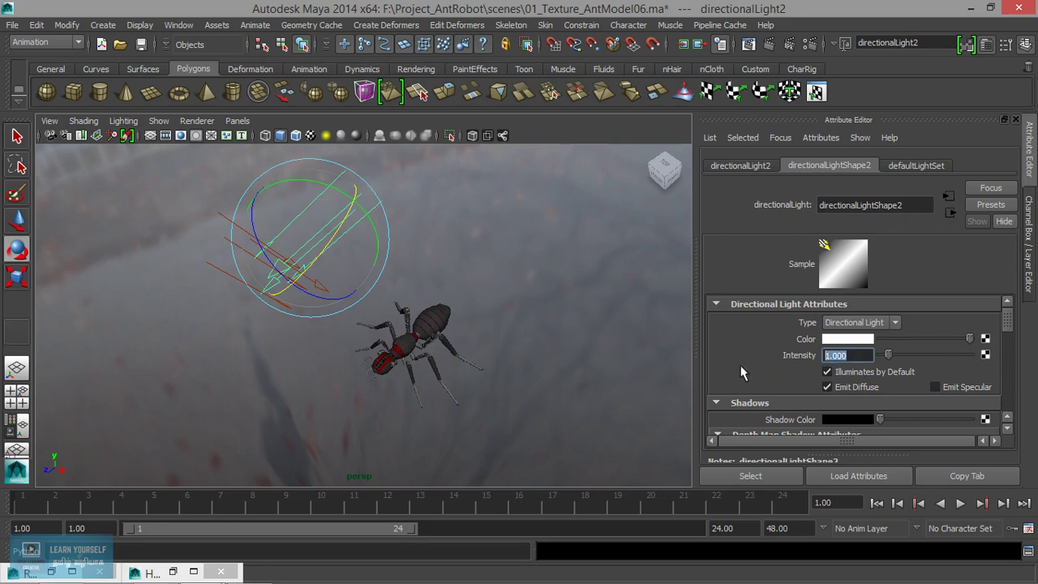
{"action": "type", "text": "0.600"}
{"action": "key", "text": "Return"}
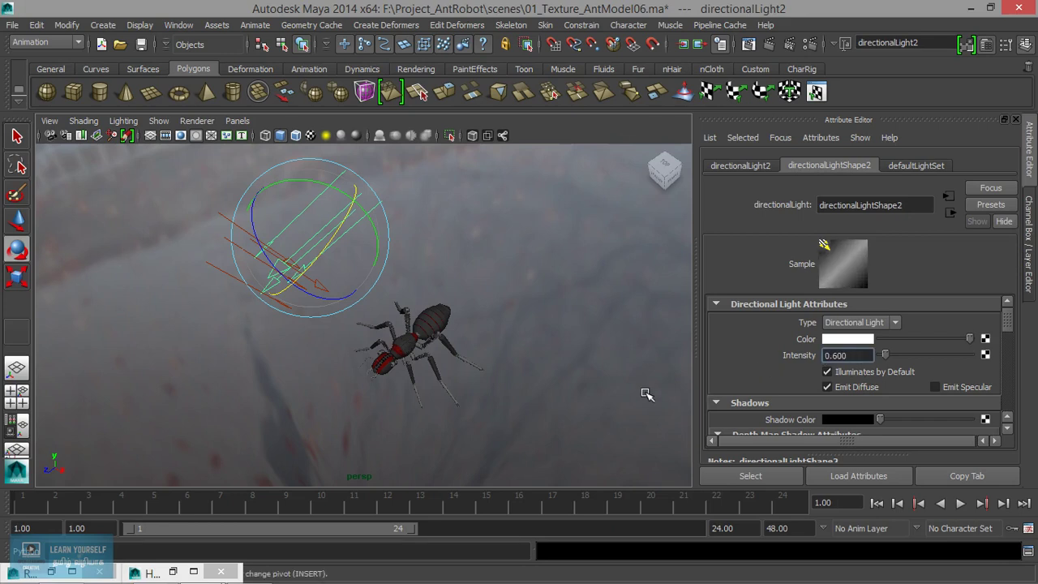
{"action": "left_click", "coordinate": [217, 269]}
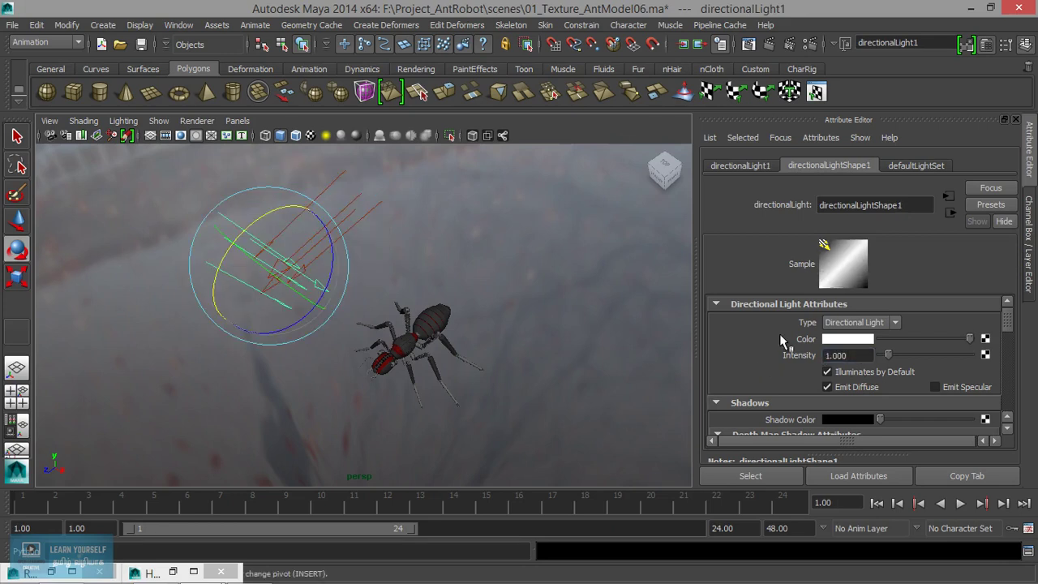
{"action": "left_click", "coordinate": [850, 354]}
{"action": "type", "text": ".6"}
{"action": "key", "text": "Return"}
{"action": "mouse_move", "coordinate": [438, 374]}
{"action": "left_mouse_down", "text": "alt"}
{"action": "mouse_move", "coordinate": [429, 411]}
{"action": "mouse_move", "coordinate": [370, 331]}
{"action": "mouse_move", "coordinate": [459, 359]}
{"action": "mouse_move", "coordinate": [357, 344]}
{"action": "mouse_move", "coordinate": [347, 302]}
{"action": "left_mouse_up", "text": "alt"}
- Frame the eye sphere pSphere2, mental ray test-render the eye area, then close in on the sphere again
{"action": "left_click", "coordinate": [347, 301]}
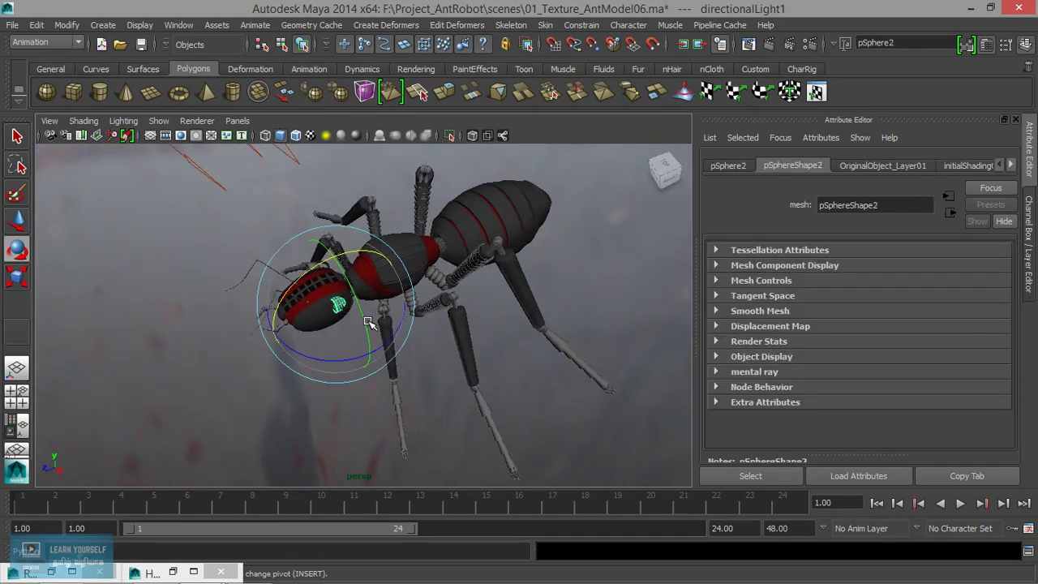
{"action": "key", "text": "f"}
{"action": "mouse_move", "coordinate": [409, 340]}
{"action": "left_mouse_down", "text": "alt"}
{"action": "mouse_move", "coordinate": [348, 329]}
{"action": "mouse_move", "coordinate": [285, 338]}
{"action": "mouse_move", "coordinate": [296, 329]}
{"action": "left_mouse_up", "text": "alt"}
{"action": "left_click", "coordinate": [758, 44]}
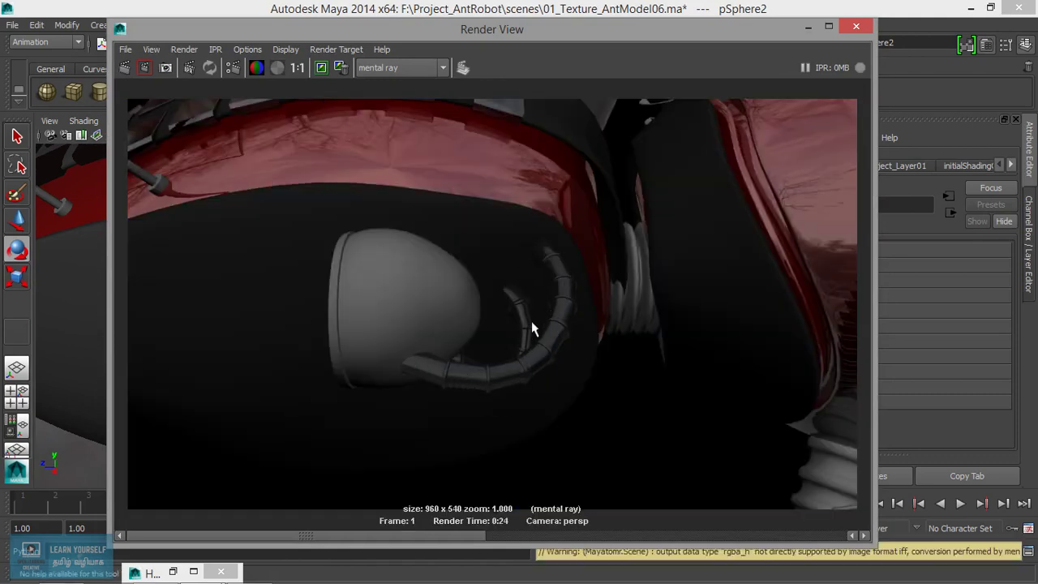
{"action": "left_click", "coordinate": [809, 29]}
{"action": "mouse_move", "coordinate": [584, 276]}
{"action": "left_mouse_down", "text": "alt"}
{"action": "mouse_move", "coordinate": [436, 381]}
{"action": "mouse_move", "coordinate": [494, 394]}
{"action": "mouse_move", "coordinate": [473, 403]}
{"action": "mouse_move", "coordinate": [454, 390]}
{"action": "left_mouse_up", "text": "alt"}
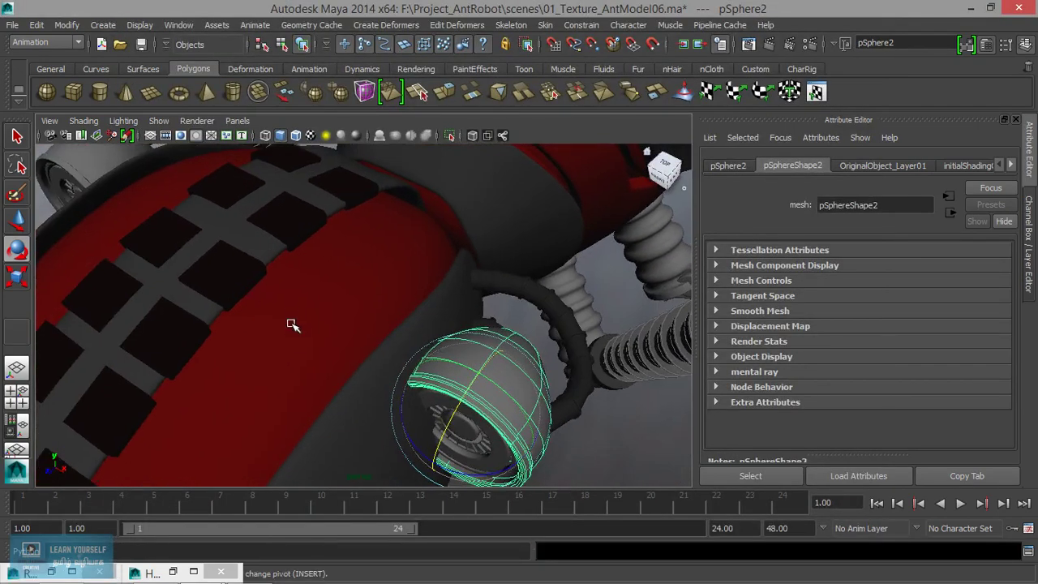
- Give the eye lamp shell polySurface2 the existing DarkMat01 material
{"action": "left_click", "coordinate": [236, 270]}
{"action": "left_click", "coordinate": [1013, 166]}
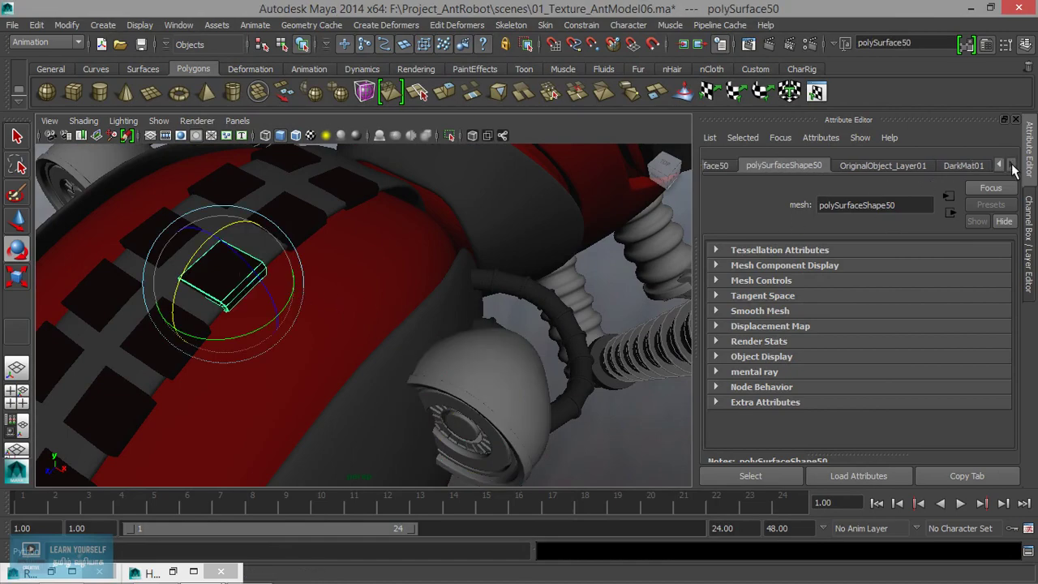
{"action": "mouse_move", "coordinate": [486, 325]}
{"action": "left_mouse_down", "text": "alt"}
{"action": "mouse_move", "coordinate": [463, 352]}
{"action": "mouse_move", "coordinate": [461, 271]}
{"action": "mouse_move", "coordinate": [402, 359]}
{"action": "mouse_move", "coordinate": [551, 343]}
{"action": "mouse_move", "coordinate": [394, 343]}
{"action": "mouse_move", "coordinate": [498, 352]}
{"action": "mouse_move", "coordinate": [313, 377]}
{"action": "left_mouse_up", "text": "alt"}
{"action": "left_click", "coordinate": [402, 359]}
{"action": "key", "text": "q"}
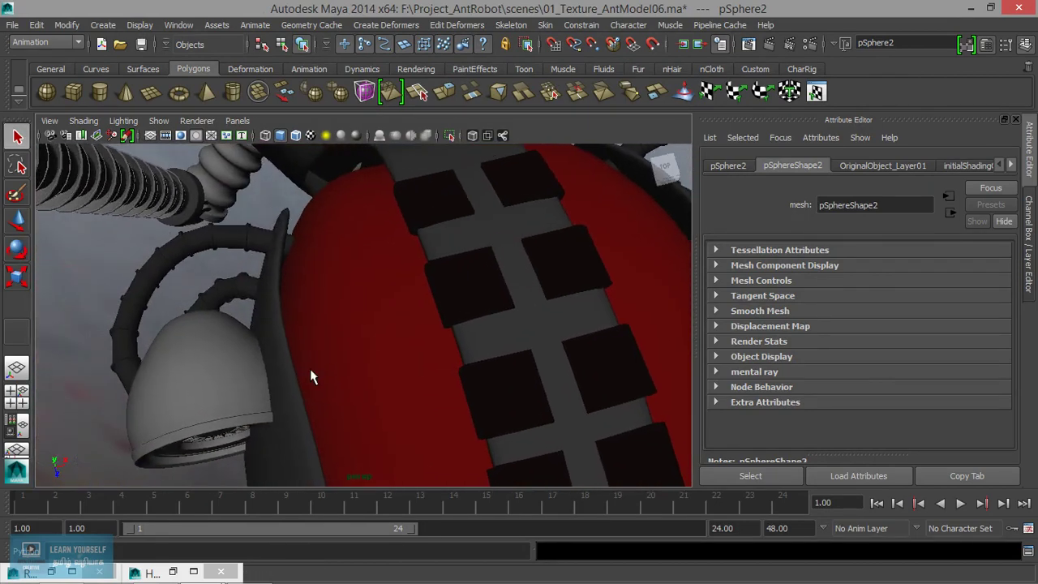
{"action": "left_click", "coordinate": [209, 371]}
{"action": "left_click_drag", "start_coordinate": [310, 417], "coordinate": [158, 374], "text": "alt"}
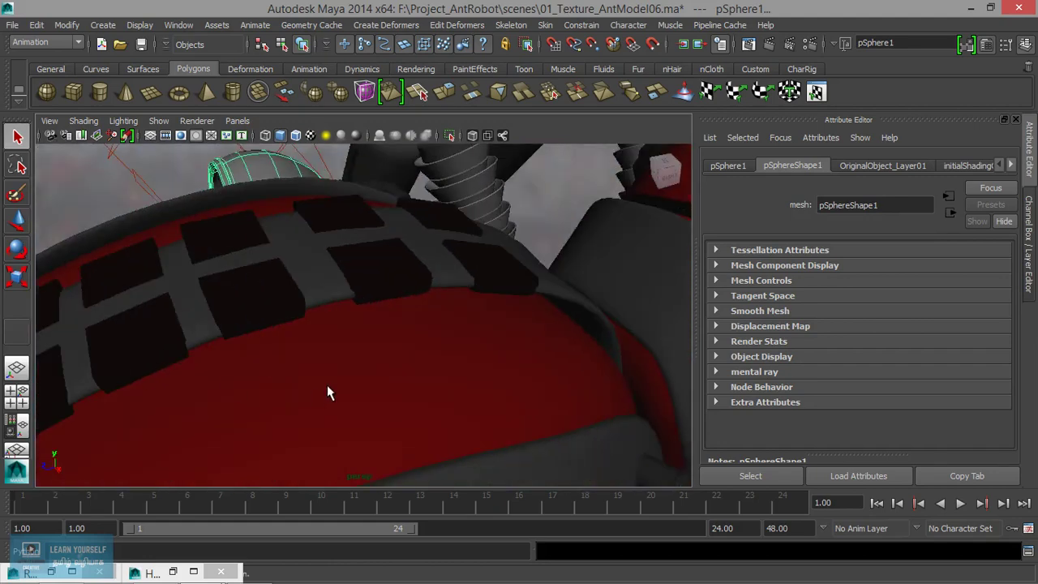
{"action": "mouse_move", "coordinate": [327, 385]}
{"action": "left_mouse_down", "text": "alt"}
{"action": "mouse_move", "coordinate": [270, 359]}
{"action": "mouse_move", "coordinate": [302, 378]}
{"action": "left_mouse_up", "text": "alt"}
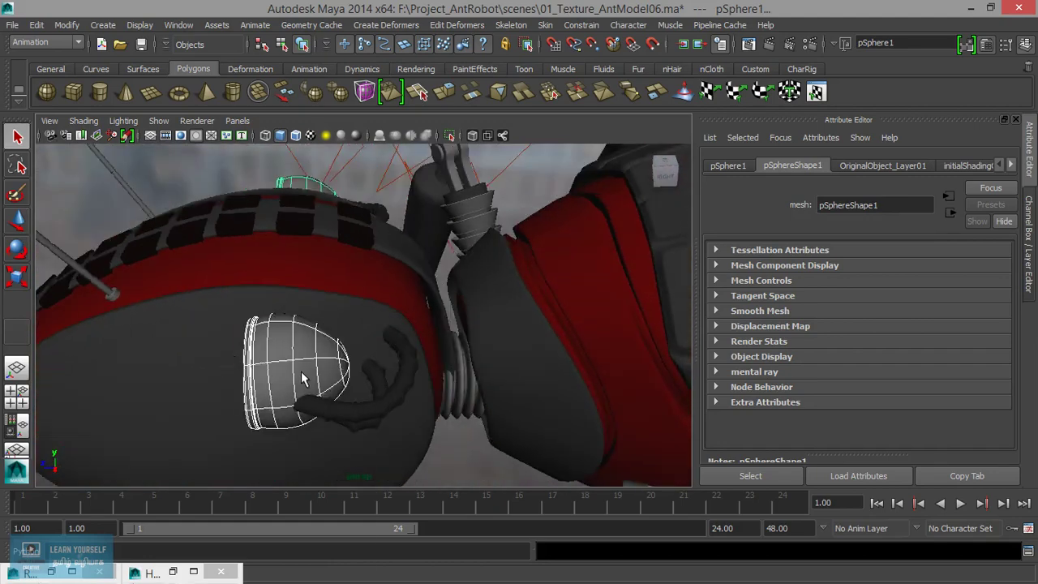
{"action": "right_click_drag", "start_coordinate": [301, 378], "coordinate": [316, 548]}
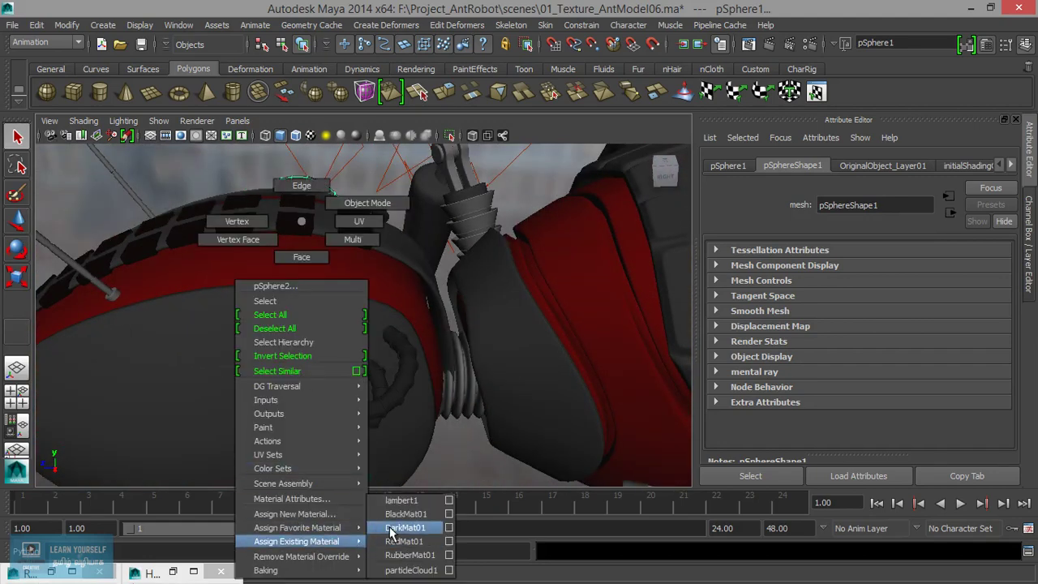
{"action": "left_click", "coordinate": [397, 527]}
- Select the ant body and orbit around it until the wheel hub is in view
{"action": "left_click", "coordinate": [362, 322]}
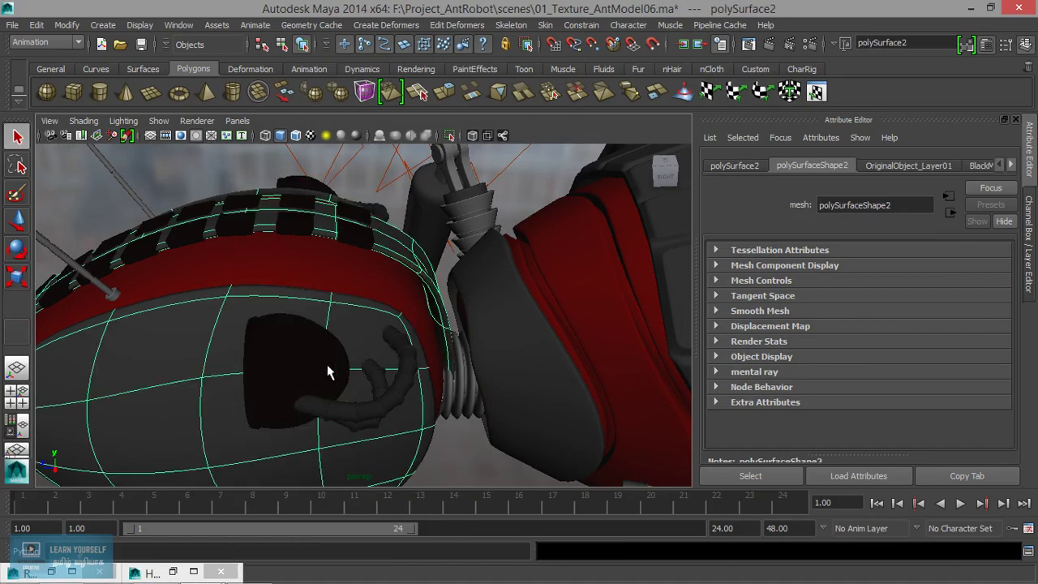
{"action": "mouse_move", "coordinate": [332, 365]}
{"action": "left_mouse_down", "text": "alt"}
{"action": "mouse_move", "coordinate": [429, 370]}
{"action": "mouse_move", "coordinate": [463, 399]}
{"action": "mouse_move", "coordinate": [401, 388]}
{"action": "mouse_move", "coordinate": [446, 360]}
{"action": "mouse_move", "coordinate": [475, 378]}
{"action": "left_mouse_up", "text": "alt"}
{"action": "middle_click_drag", "start_coordinate": [475, 378], "coordinate": [409, 359], "text": "alt"}
{"action": "scroll", "coordinate": [320, 355], "scroll_direction": "up", "scroll_amount": 3}
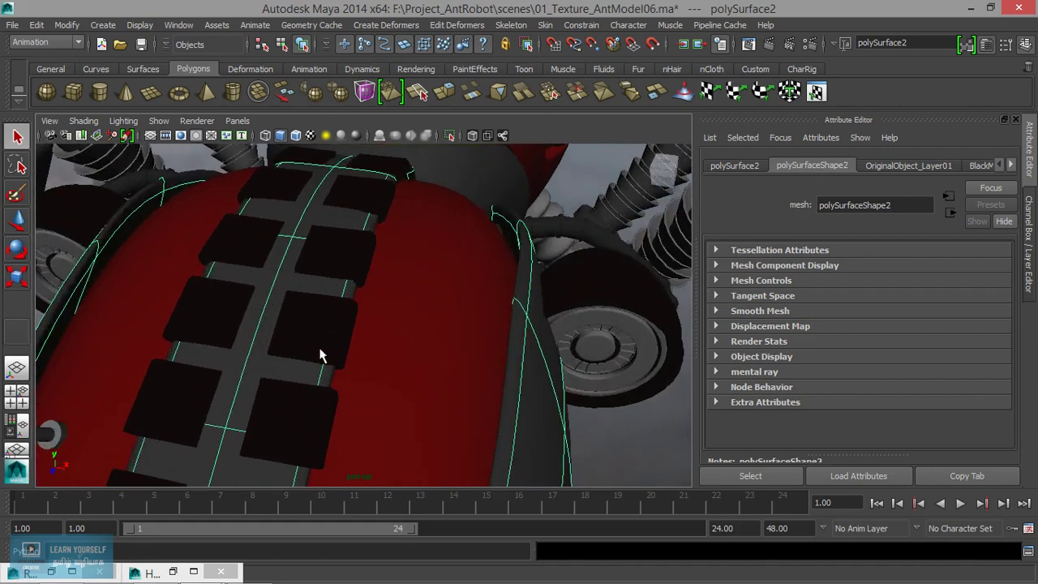
{"action": "mouse_move", "coordinate": [614, 430]}
{"action": "left_mouse_down", "text": "alt"}
{"action": "mouse_move", "coordinate": [544, 394]}
{"action": "mouse_move", "coordinate": [501, 394]}
{"action": "left_mouse_up", "text": "alt"}
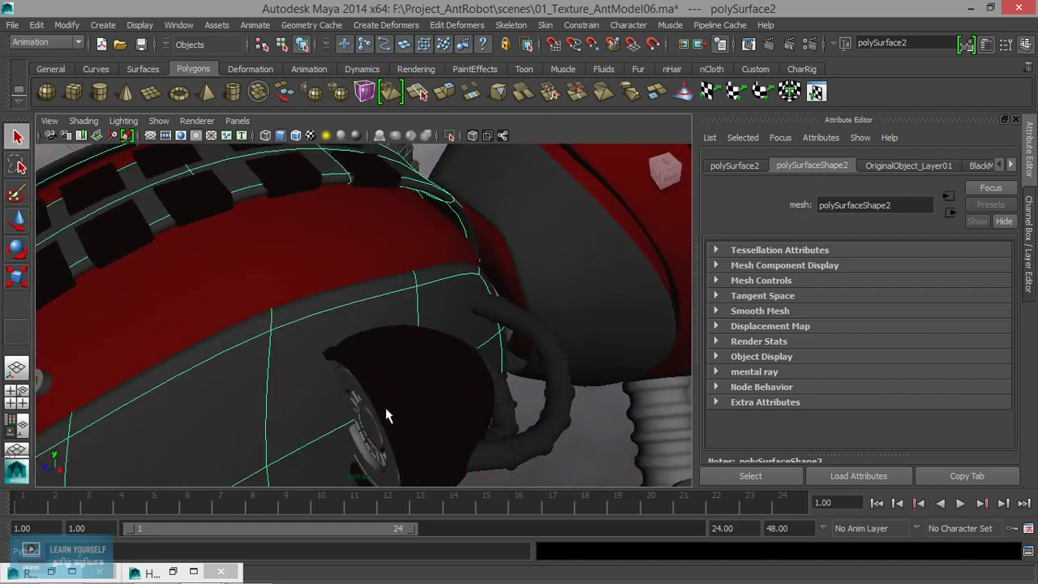
{"action": "mouse_move", "coordinate": [388, 436]}
{"action": "left_mouse_down", "text": "alt"}
{"action": "mouse_move", "coordinate": [452, 398]}
{"action": "mouse_move", "coordinate": [409, 375]}
{"action": "left_mouse_up", "text": "alt"}
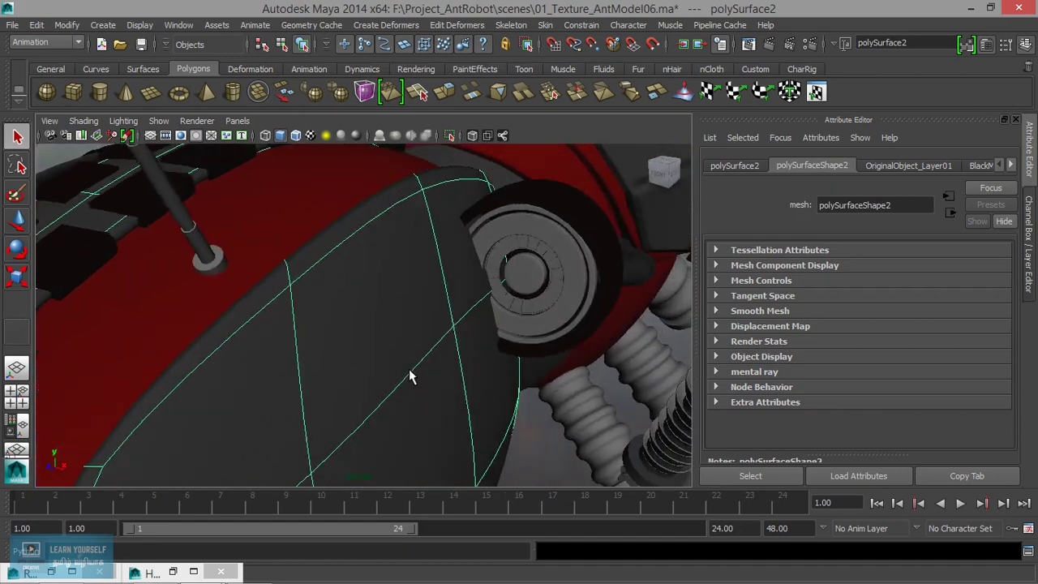
- Zoom in on the wheel and select its rings, settling on the rim band
{"action": "left_click", "coordinate": [563, 281]}
{"action": "scroll", "coordinate": [557, 291], "scroll_direction": "up", "scroll_amount": 3}
{"action": "middle_click_drag", "start_coordinate": [625, 324], "coordinate": [421, 343], "text": "alt"}
{"action": "scroll", "coordinate": [421, 343], "scroll_direction": "up", "scroll_amount": 1}
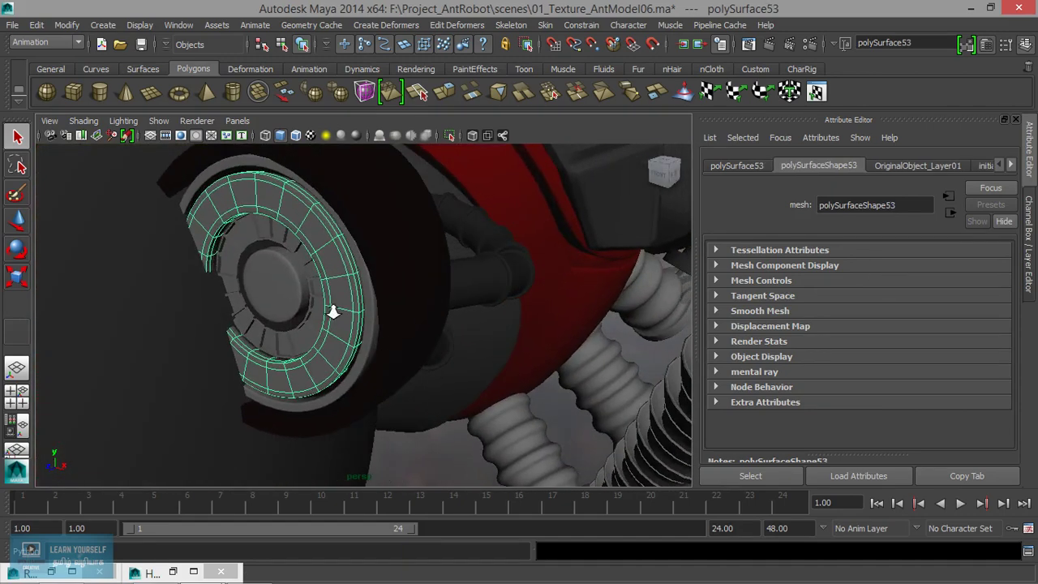
{"action": "middle_click_drag", "start_coordinate": [336, 308], "coordinate": [370, 332], "text": "alt"}
{"action": "scroll", "coordinate": [441, 344], "scroll_direction": "up", "scroll_amount": 2}
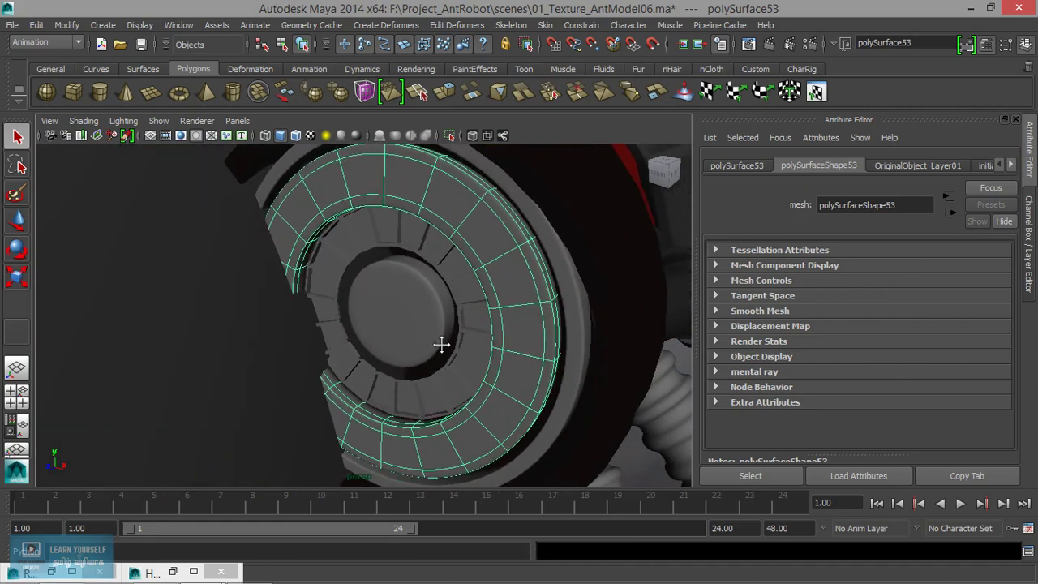
{"action": "left_click", "coordinate": [348, 254]}
{"action": "left_click_drag", "start_coordinate": [349, 306], "coordinate": [364, 182], "text": "alt"}
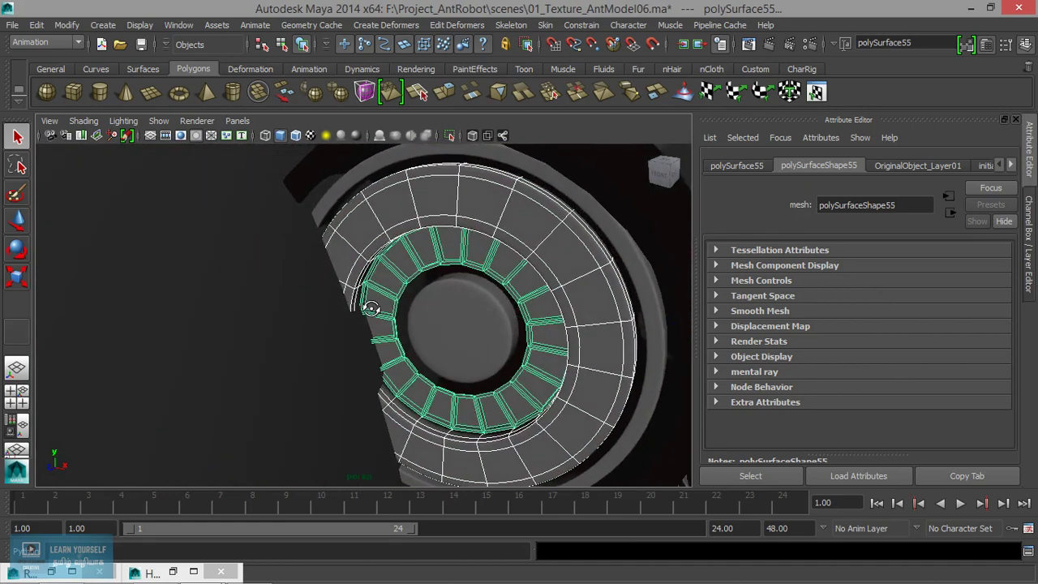
{"action": "left_click", "coordinate": [363, 180]}
{"action": "key", "text": "ctrl+z"}
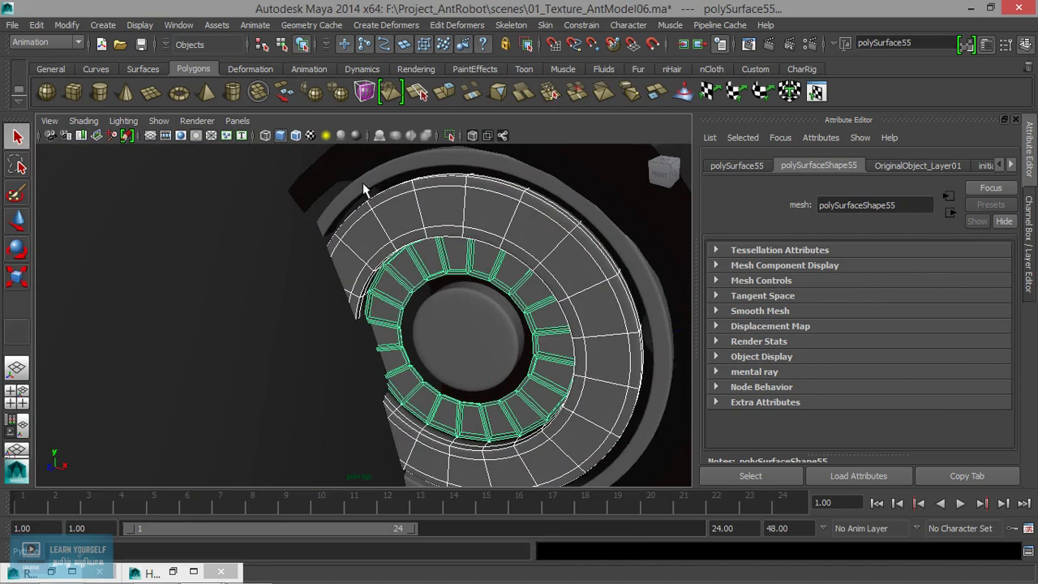
{"action": "left_click", "coordinate": [363, 182]}
{"action": "key", "text": "ctrl+z"}
{"action": "left_click", "coordinate": [377, 178]}
{"action": "left_click", "coordinate": [370, 205]}
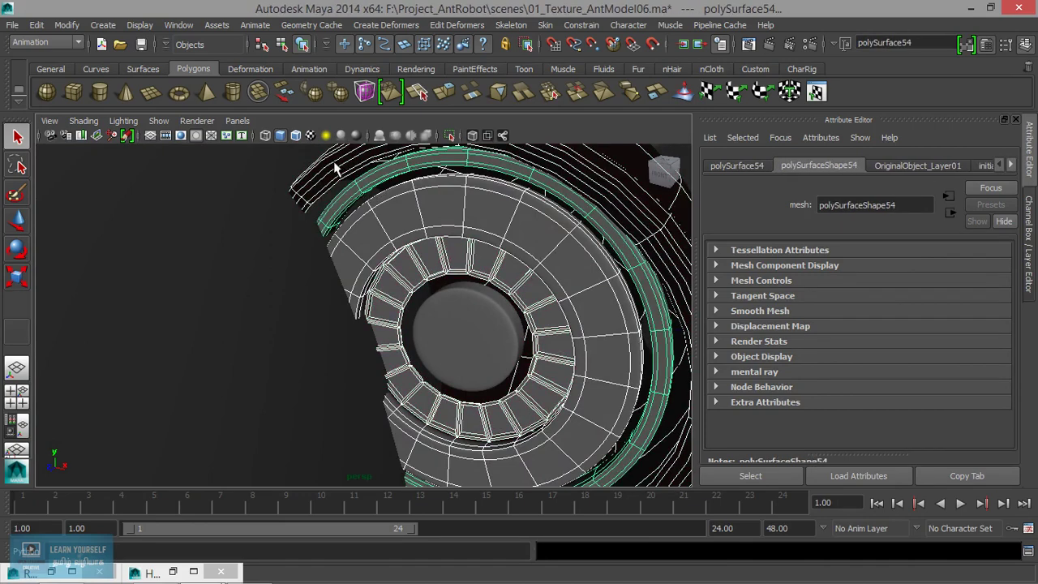
{"action": "left_click", "coordinate": [347, 185]}
- Select the outer tire ring and toothed inner ring and assign an existing scene material
{"action": "scroll", "coordinate": [402, 296], "scroll_direction": "down", "scroll_amount": 2}
{"action": "mouse_move", "coordinate": [403, 296]}
{"action": "left_mouse_down", "text": "alt"}
{"action": "mouse_move", "coordinate": [568, 313]}
{"action": "mouse_move", "coordinate": [289, 313]}
{"action": "left_mouse_up", "text": "alt"}
{"action": "mouse_move", "coordinate": [289, 313]}
{"action": "middle_mouse_down", "text": "alt"}
{"action": "mouse_move", "coordinate": [348, 261]}
{"action": "mouse_move", "coordinate": [429, 347]}
{"action": "middle_mouse_up", "text": "alt"}
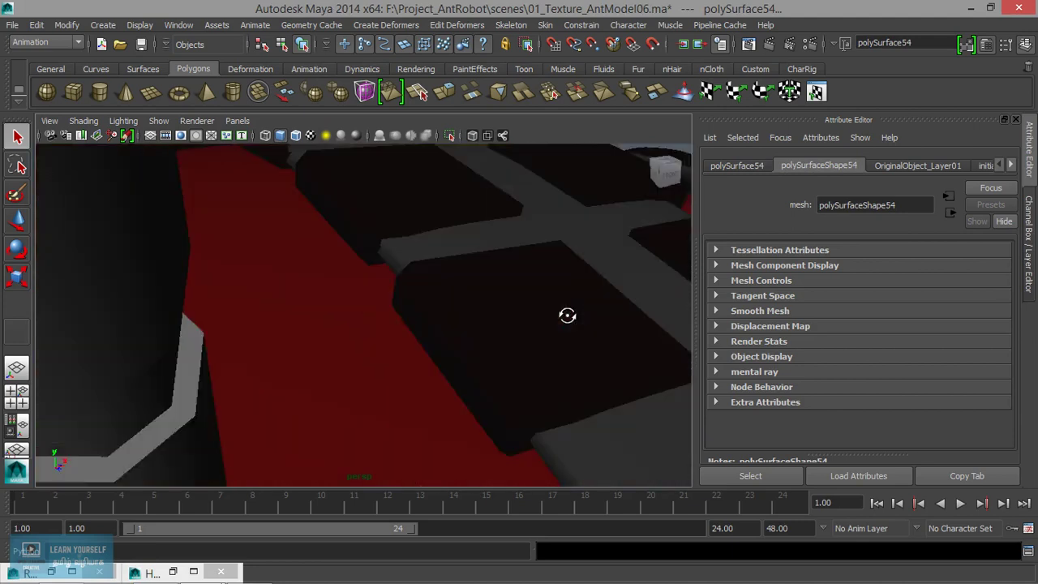
{"action": "right_click_drag", "start_coordinate": [429, 348], "coordinate": [482, 340], "text": "alt"}
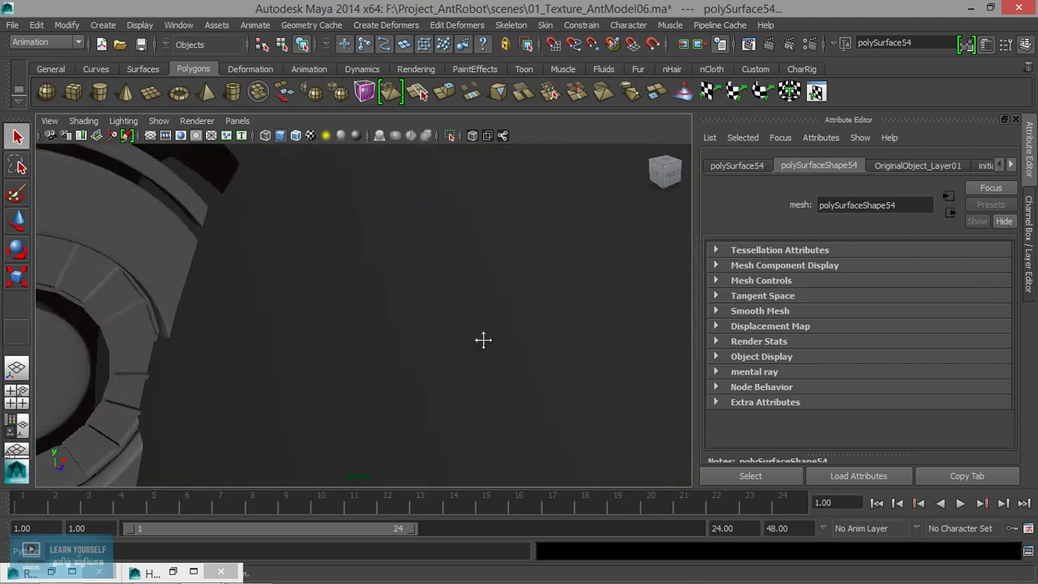
{"action": "middle_click_drag", "start_coordinate": [481, 340], "coordinate": [526, 343], "text": "alt"}
{"action": "scroll", "coordinate": [501, 324], "scroll_direction": "up", "scroll_amount": 2}
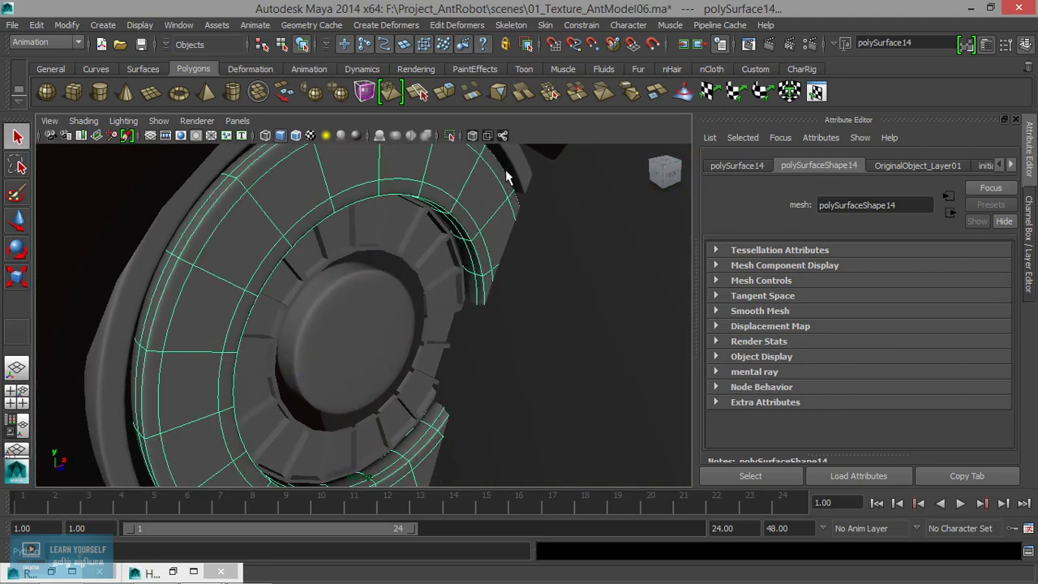
{"action": "left_click", "coordinate": [515, 161]}
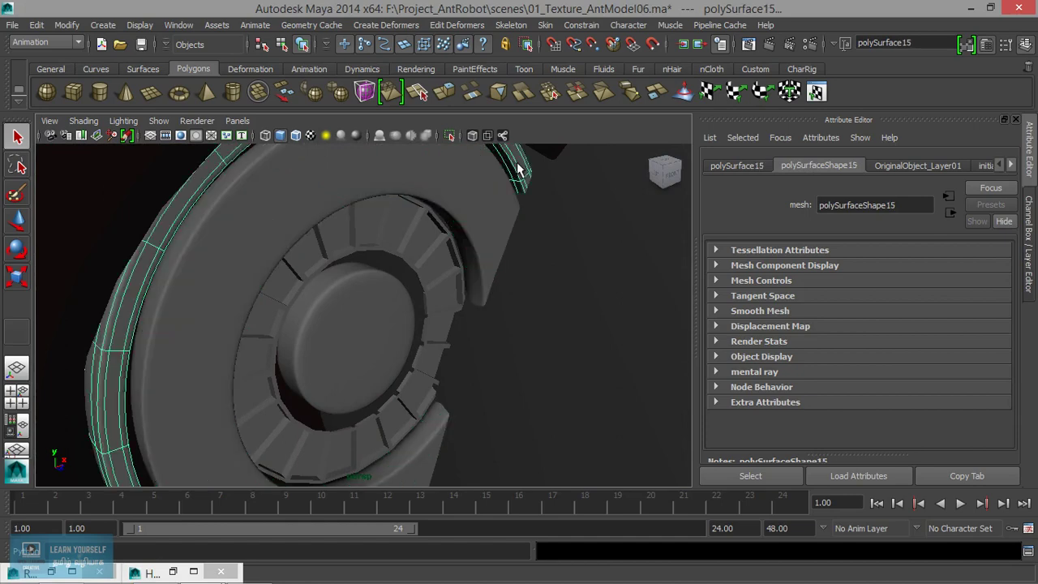
{"action": "left_click", "coordinate": [480, 212], "text": "shift"}
{"action": "left_click", "coordinate": [432, 266], "text": "shift"}
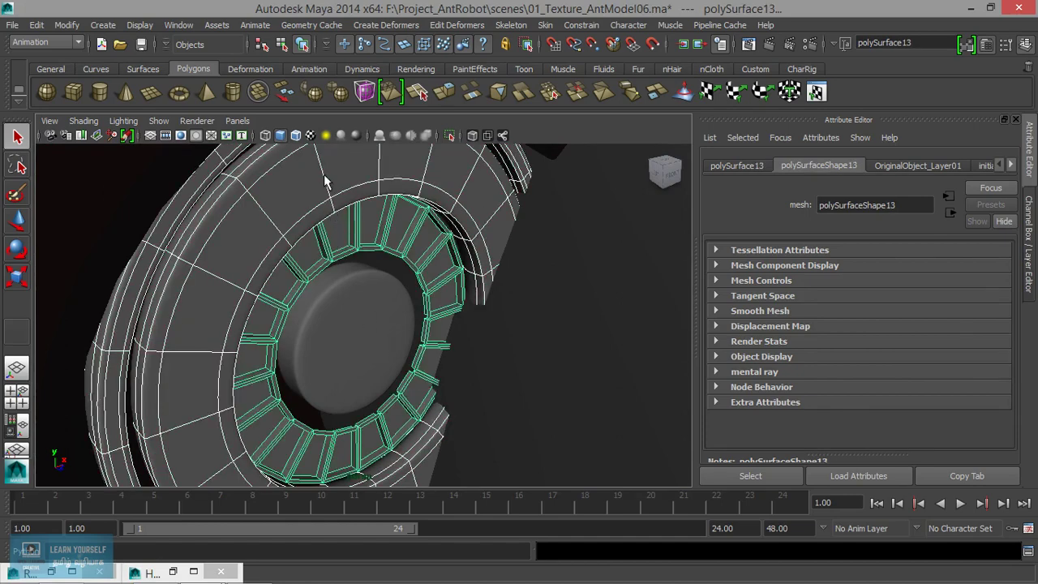
{"action": "right_click_drag", "start_coordinate": [324, 180], "coordinate": [427, 509]}
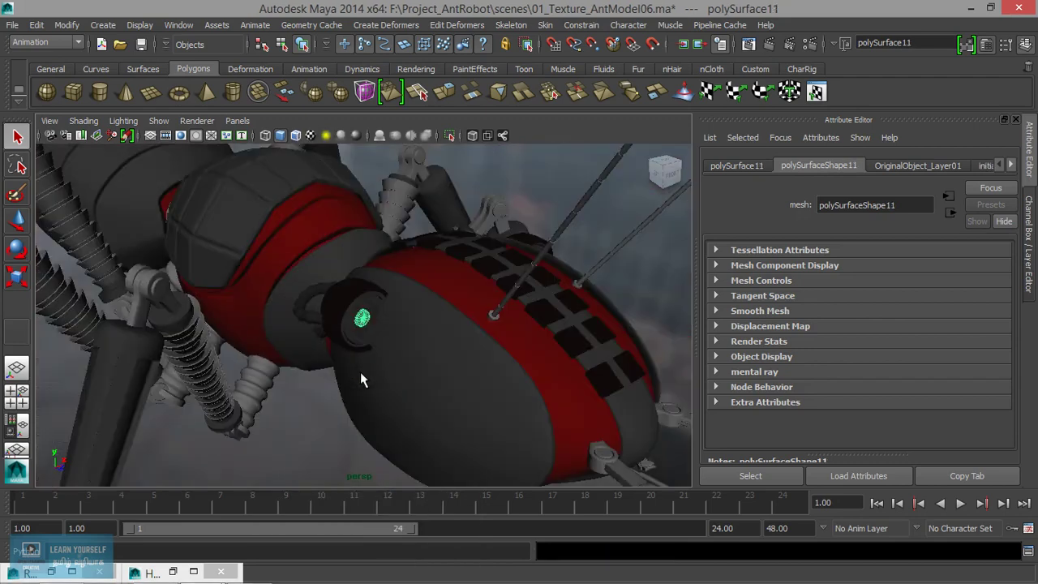
- Orbit and zoom around the robot to a close side view of the eye
{"action": "left_click_drag", "start_coordinate": [360, 372], "coordinate": [486, 378], "text": "alt"}
{"action": "scroll", "coordinate": [487, 378], "scroll_direction": "up", "scroll_amount": 5}
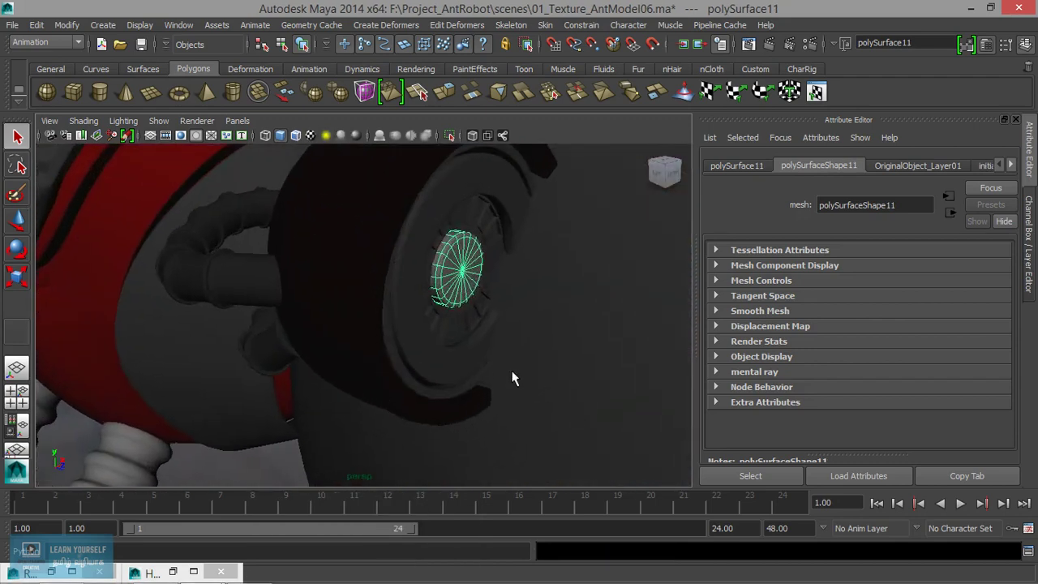
{"action": "middle_click_drag", "start_coordinate": [513, 377], "coordinate": [438, 368], "text": "alt"}
{"action": "scroll", "coordinate": [442, 338], "scroll_direction": "up", "scroll_amount": 3}
{"action": "mouse_move", "coordinate": [324, 242]}
{"action": "right_mouse_down"}
{"action": "mouse_move", "coordinate": [339, 503]}
{"action": "mouse_move", "coordinate": [440, 531]}
{"action": "mouse_move", "coordinate": [438, 542]}
{"action": "right_mouse_up"}
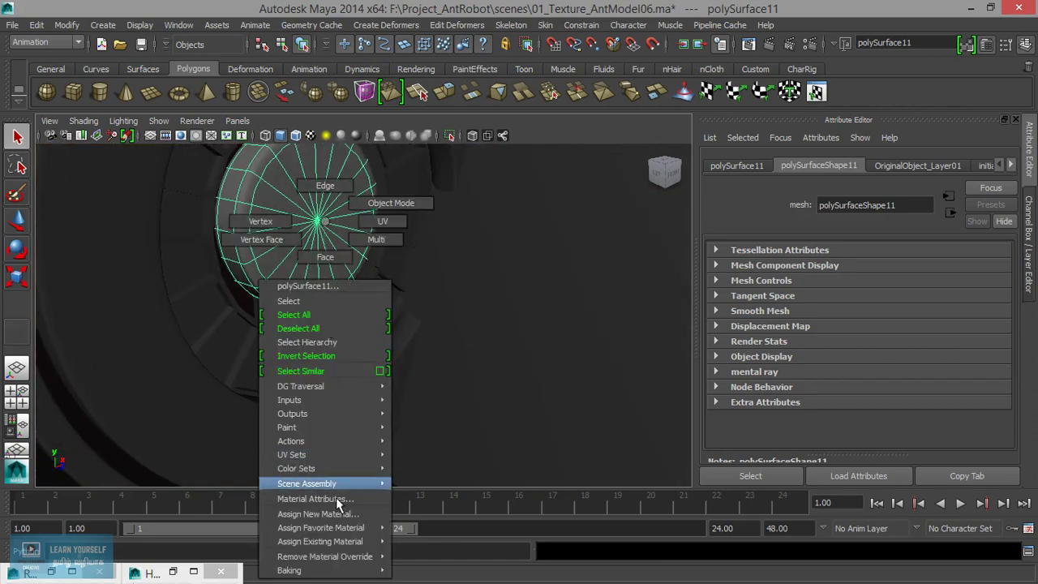
{"action": "right_click_drag", "start_coordinate": [456, 382], "coordinate": [450, 400], "text": "alt"}
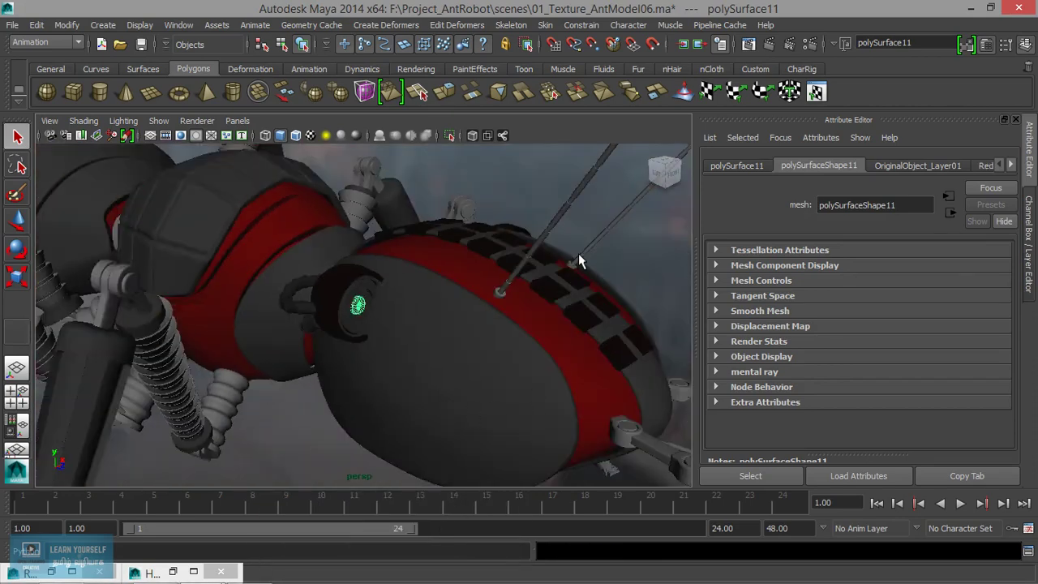
{"action": "left_click", "coordinate": [540, 230]}
{"action": "mouse_move", "coordinate": [540, 229]}
{"action": "left_mouse_down", "text": "alt"}
{"action": "mouse_move", "coordinate": [498, 271]}
{"action": "mouse_move", "coordinate": [359, 273]}
{"action": "left_mouse_up", "text": "alt"}
{"action": "right_click_drag", "start_coordinate": [359, 273], "coordinate": [522, 354], "text": "alt"}
- Assign the existing RedMat01 material to the eye lens disc polySurface56
{"action": "left_click", "coordinate": [436, 307]}
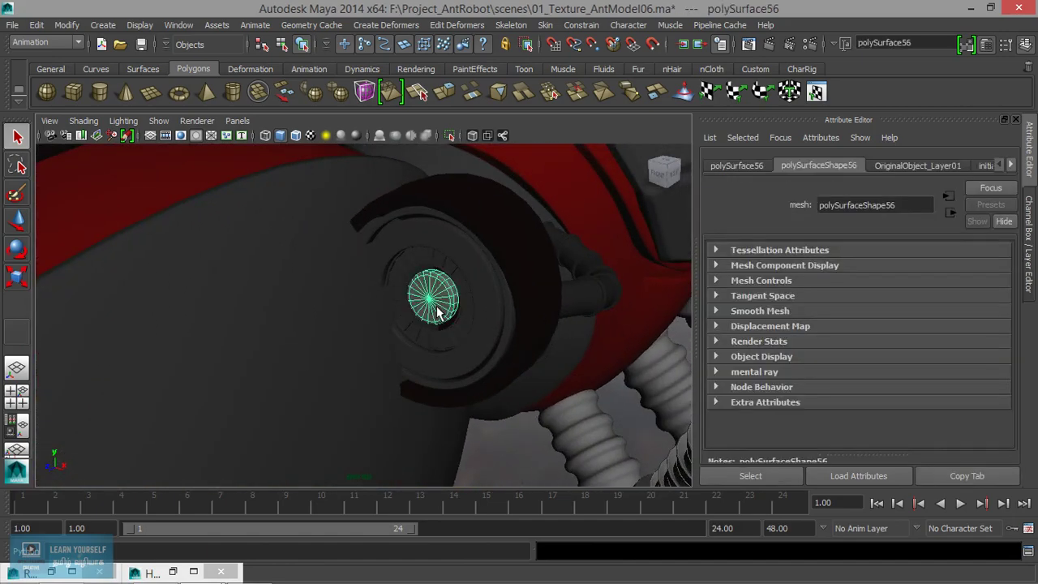
{"action": "mouse_move", "coordinate": [434, 308]}
{"action": "right_mouse_down", "text": "alt"}
{"action": "mouse_move", "coordinate": [503, 344]}
{"action": "mouse_move", "coordinate": [528, 284]}
{"action": "right_mouse_up", "text": "alt"}
{"action": "right_click", "coordinate": [526, 279]}
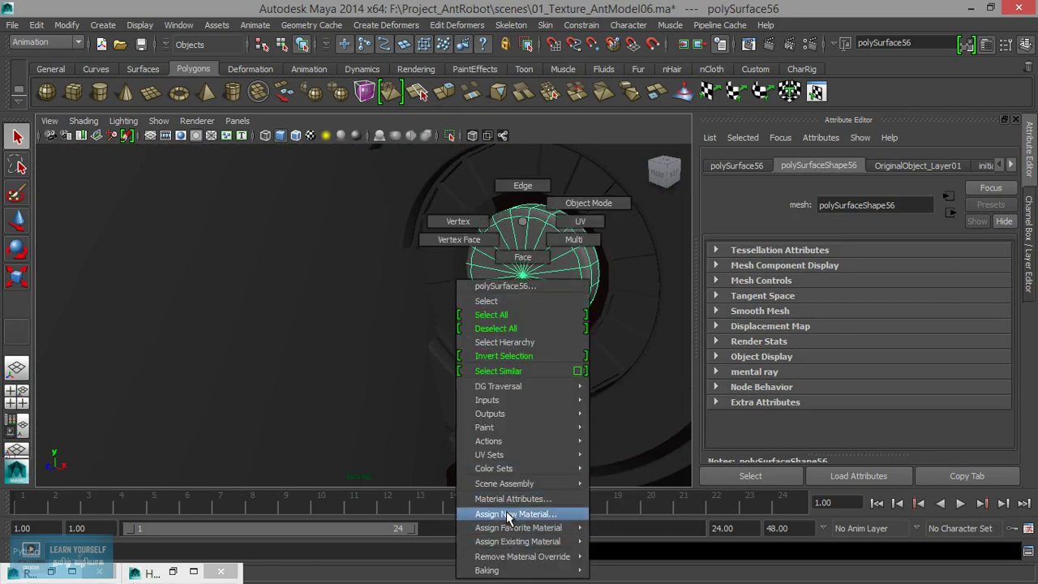
{"action": "mouse_move", "coordinate": [518, 542]}
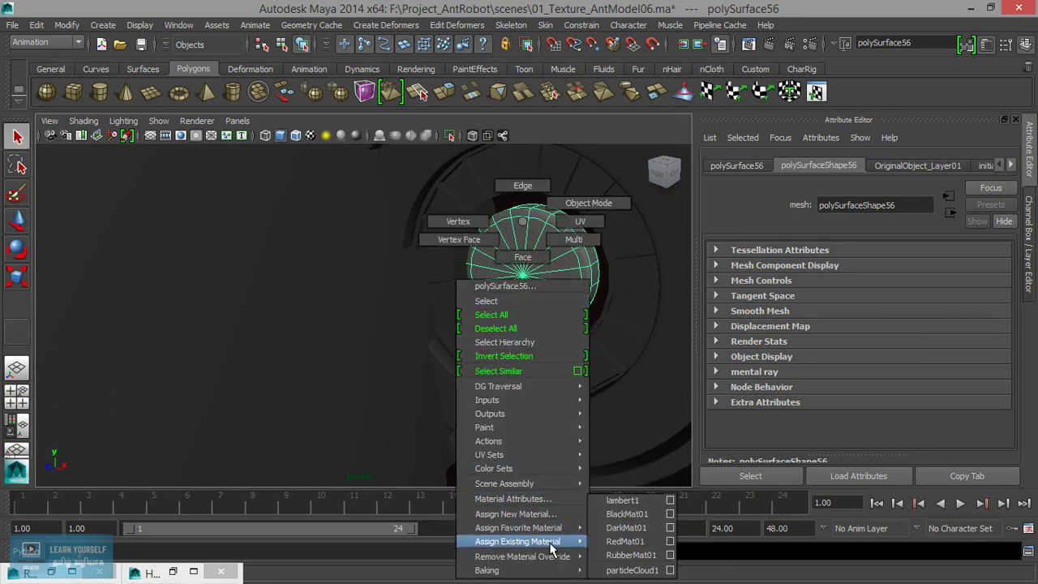
{"action": "left_click", "coordinate": [626, 542]}
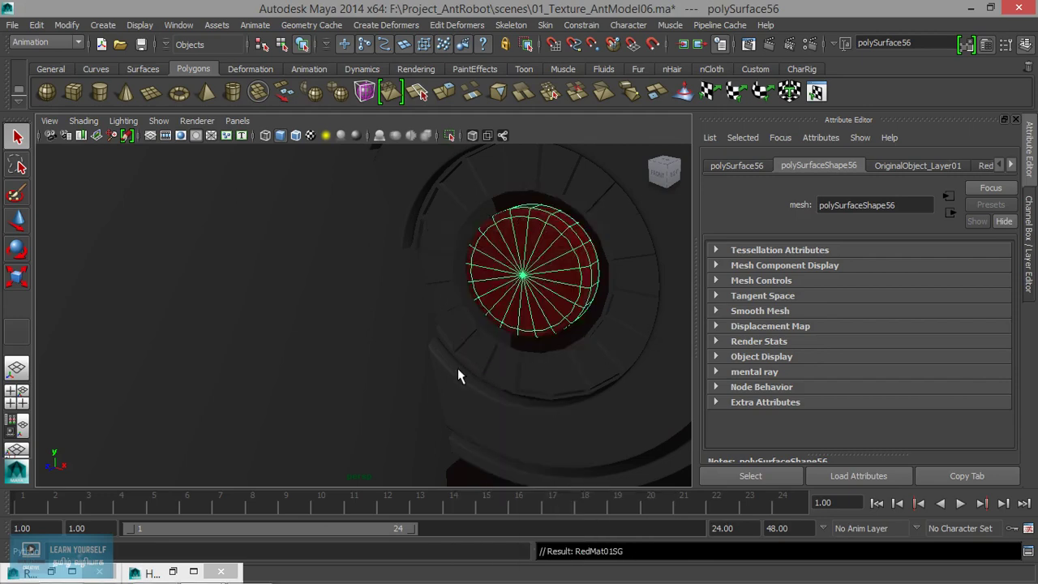
{"action": "mouse_move", "coordinate": [459, 369]}
{"action": "left_mouse_down", "text": "alt"}
{"action": "mouse_move", "coordinate": [493, 365]}
{"action": "mouse_move", "coordinate": [278, 343]}
{"action": "mouse_move", "coordinate": [362, 347]}
{"action": "mouse_move", "coordinate": [290, 352]}
{"action": "mouse_move", "coordinate": [328, 346]}
{"action": "left_mouse_up", "text": "alt"}
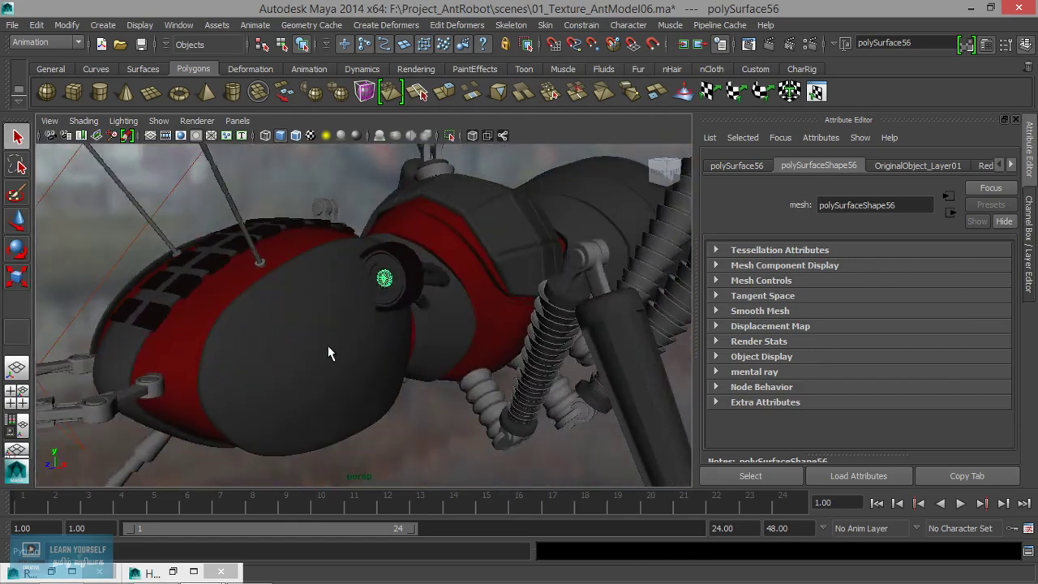
{"action": "mouse_move", "coordinate": [369, 306]}
{"action": "left_mouse_down", "text": "alt"}
{"action": "mouse_move", "coordinate": [463, 315]}
{"action": "mouse_move", "coordinate": [403, 317]}
{"action": "mouse_move", "coordinate": [480, 355]}
{"action": "left_mouse_up", "text": "alt"}
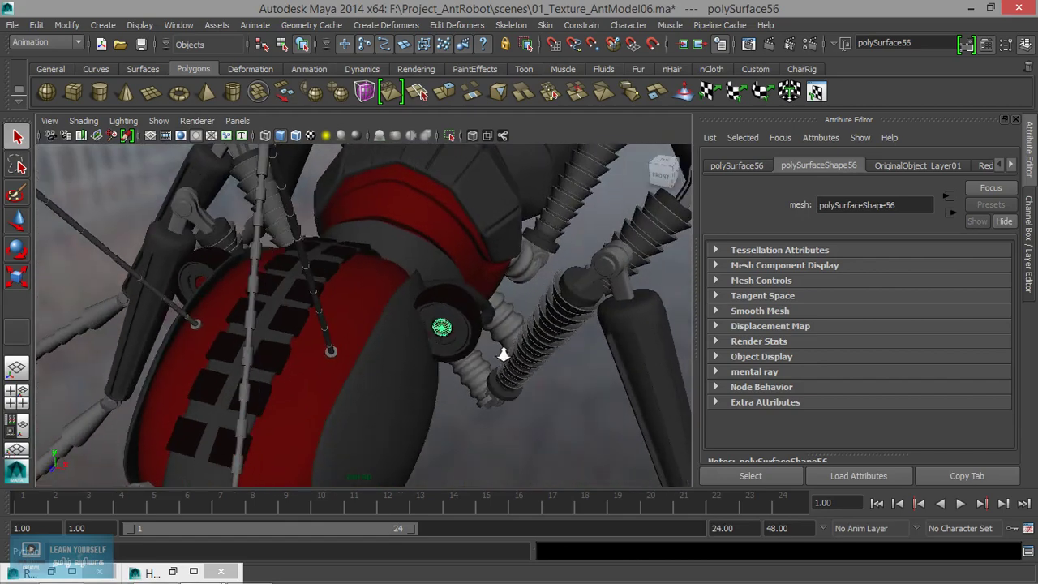
{"action": "mouse_move", "coordinate": [479, 355]}
{"action": "middle_mouse_down", "text": "alt"}
{"action": "mouse_move", "coordinate": [523, 365]}
{"action": "mouse_move", "coordinate": [478, 366]}
{"action": "middle_mouse_up", "text": "alt"}
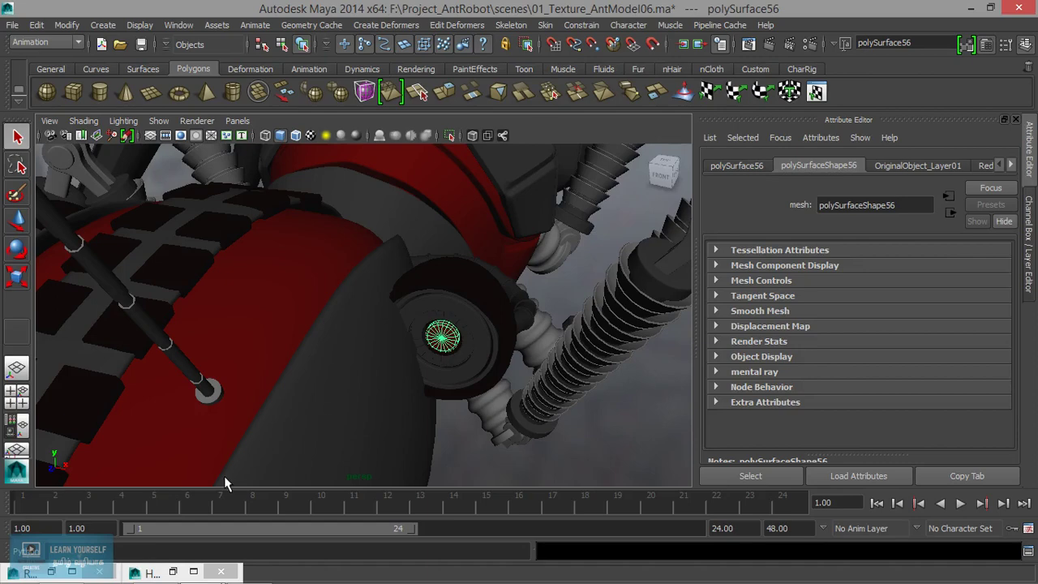
- Duplicate RedMat01's shading network in Hypershade, creating RedMat02
{"action": "left_click", "coordinate": [150, 573]}
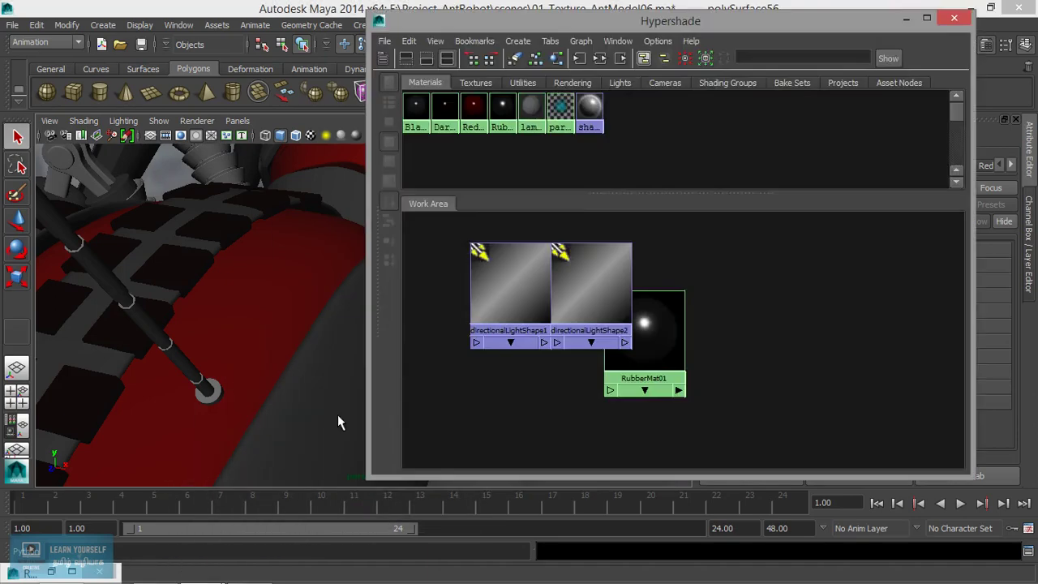
{"action": "left_click_drag", "start_coordinate": [651, 352], "coordinate": [691, 332]}
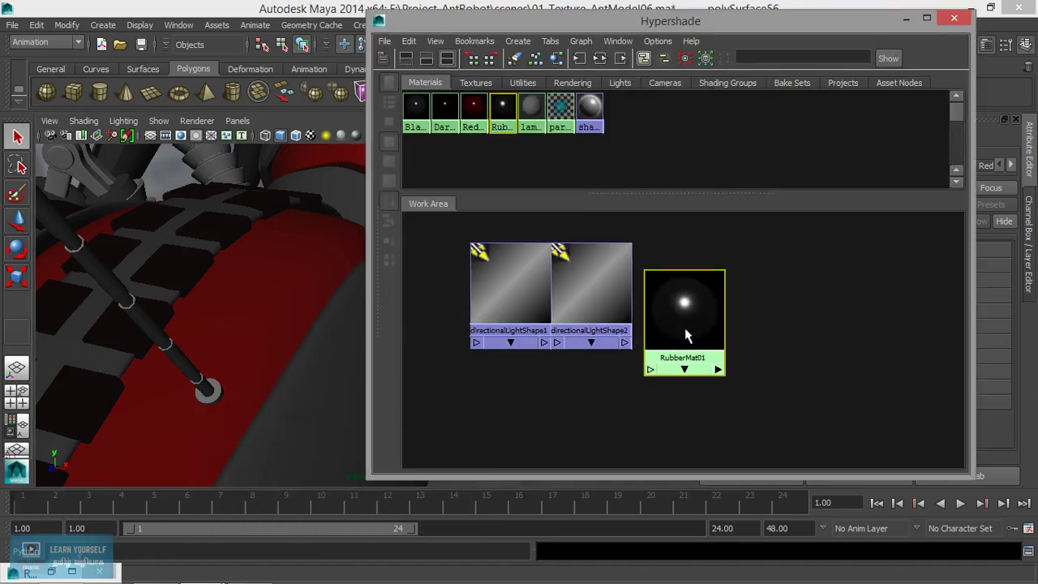
{"action": "left_click", "coordinate": [473, 105]}
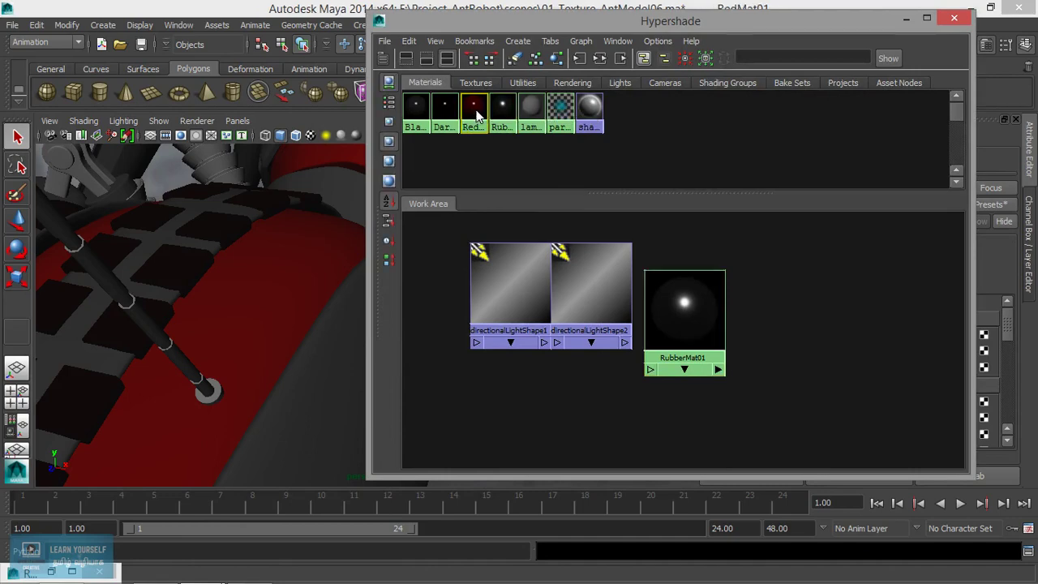
{"action": "left_click", "coordinate": [408, 40]}
{"action": "left_click", "coordinate": [608, 184]}
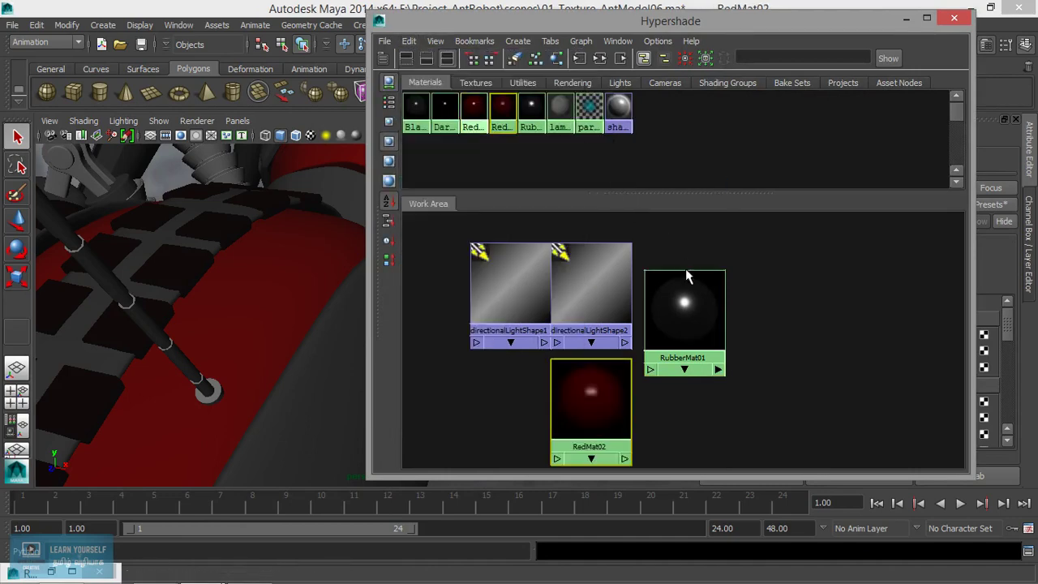
{"action": "left_click_drag", "start_coordinate": [588, 404], "coordinate": [564, 390]}
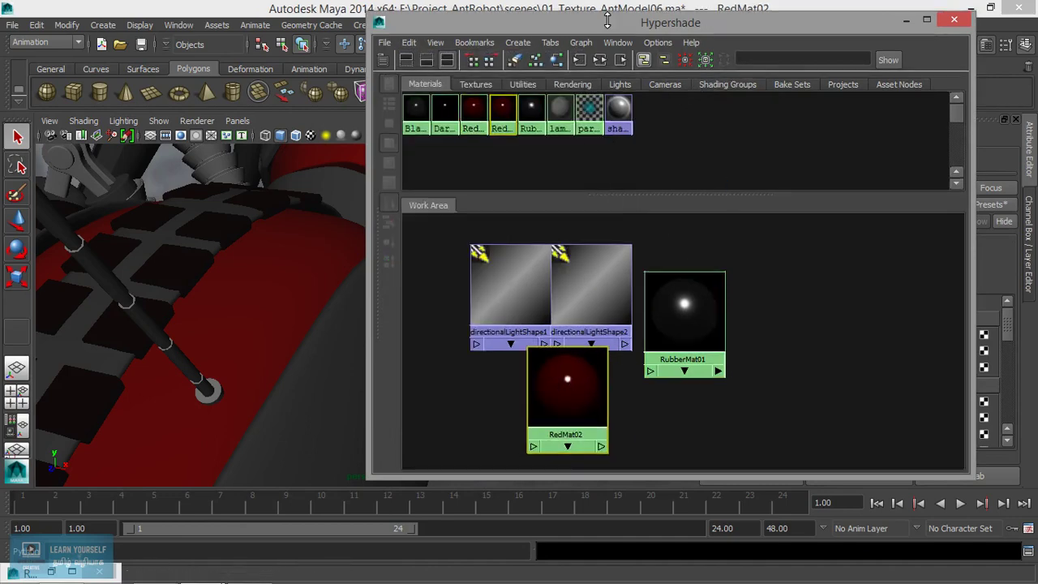
{"action": "left_click_drag", "start_coordinate": [573, 20], "coordinate": [361, 19]}
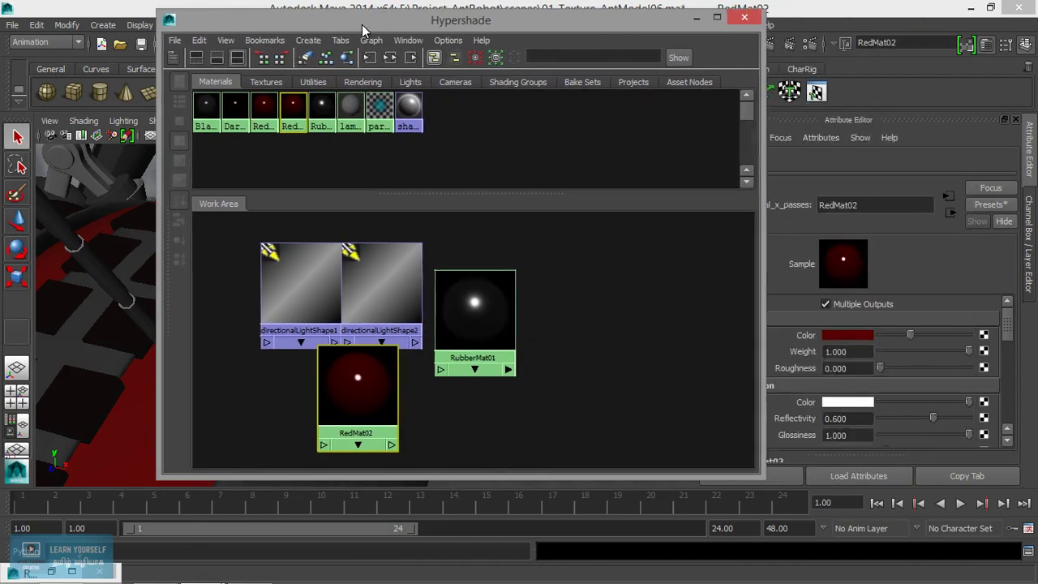
- Rename the copy GlowMat01 and set its Diffuse Color to pure red (1,0,0)
{"action": "left_click", "coordinate": [858, 206]}
{"action": "type", "text": "1"}
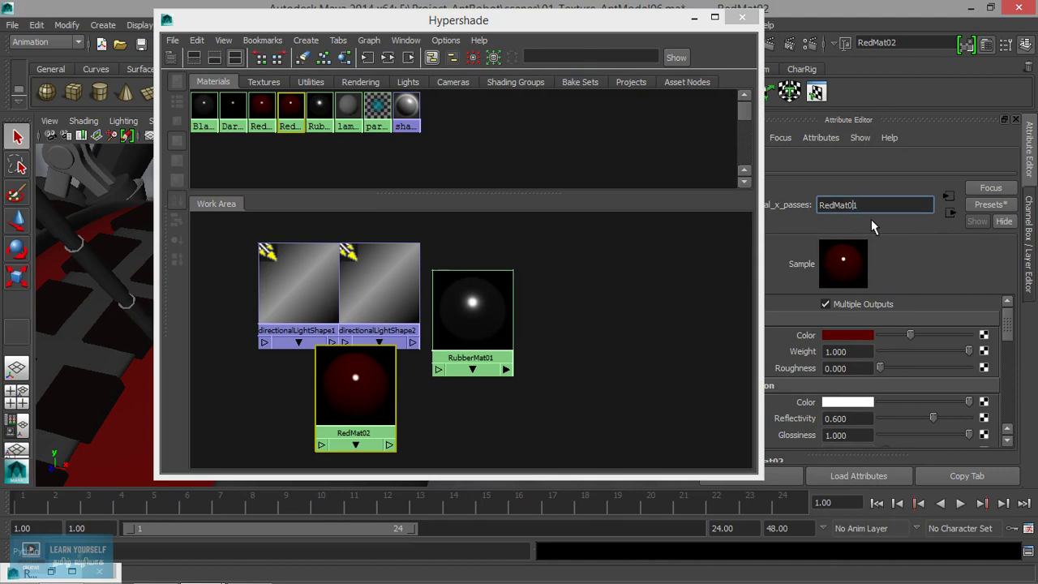
{"action": "key", "text": "BackSpace"}
{"action": "key", "text": "BackSpace"}
{"action": "key", "text": "BackSpace"}
{"action": "type", "text": "Glow"}
{"action": "left_click", "coordinate": [870, 335]}
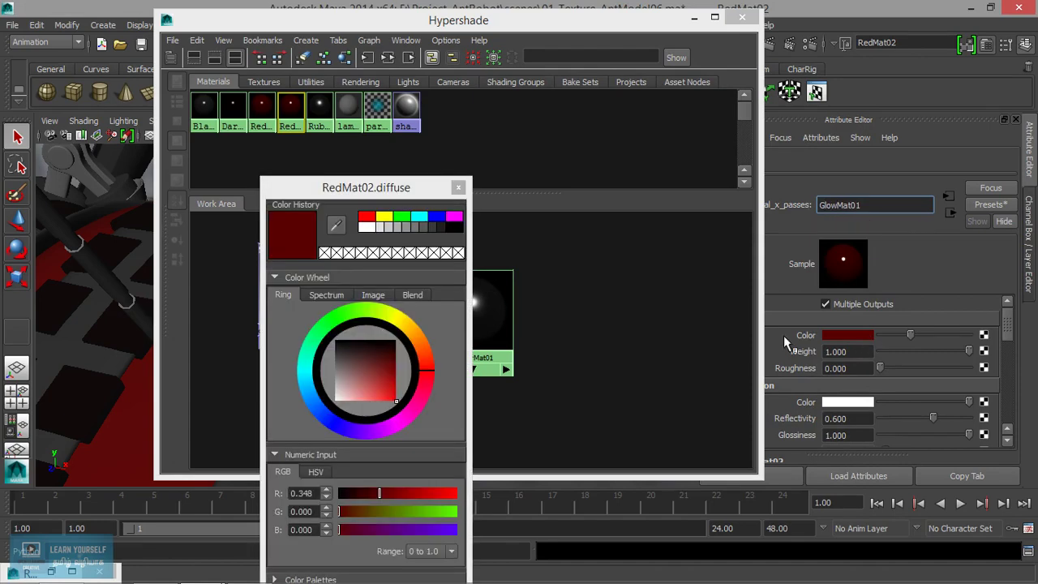
{"action": "left_click", "coordinate": [368, 219]}
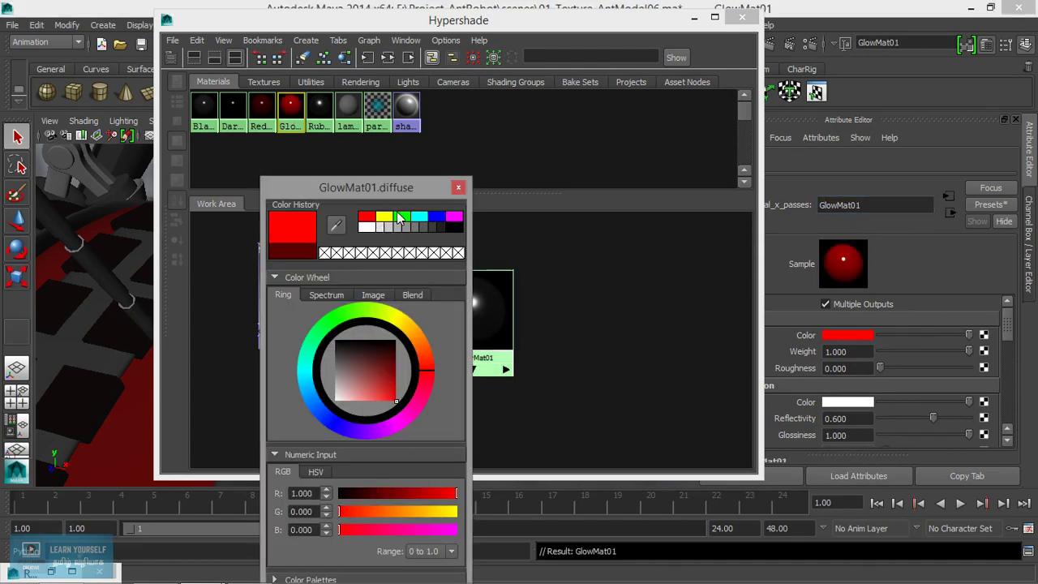
{"action": "left_click_drag", "start_coordinate": [387, 187], "coordinate": [467, 91]}
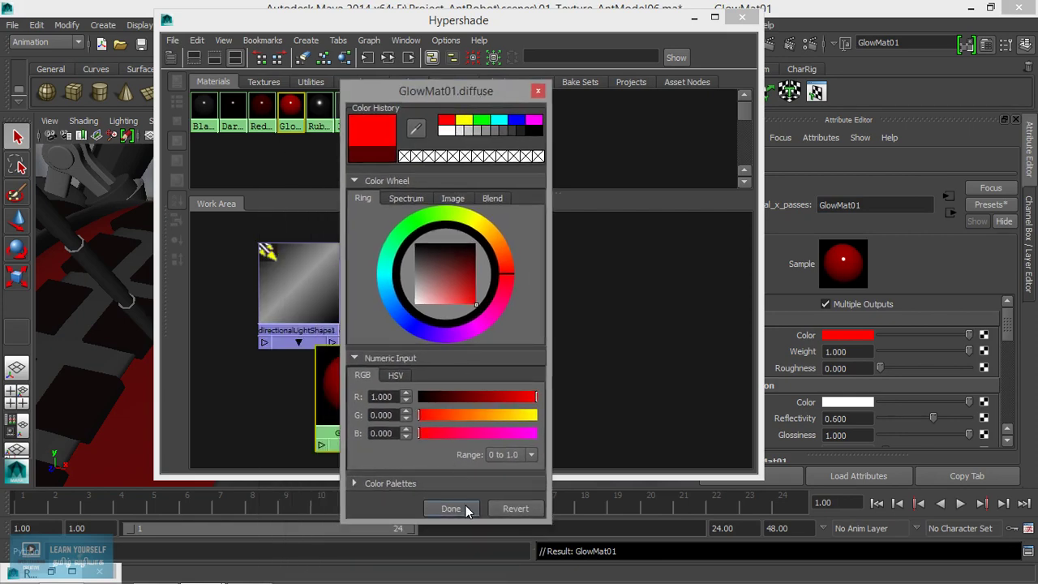
{"action": "left_click", "coordinate": [465, 505]}
{"action": "left_click", "coordinate": [693, 22]}
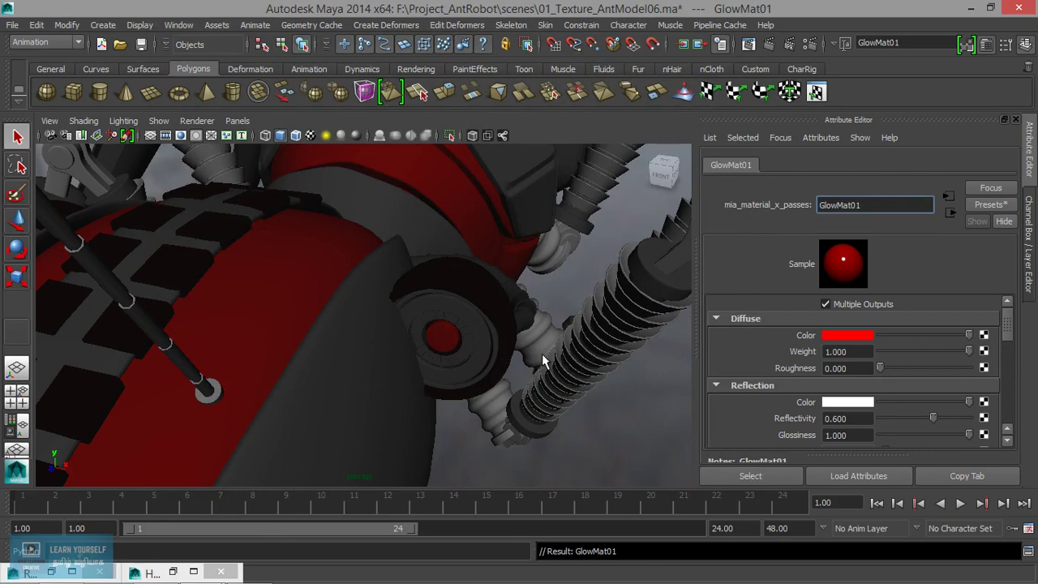
- Assign GlowMat01 to the inner discs of both eyes
{"action": "left_click", "coordinate": [440, 343]}
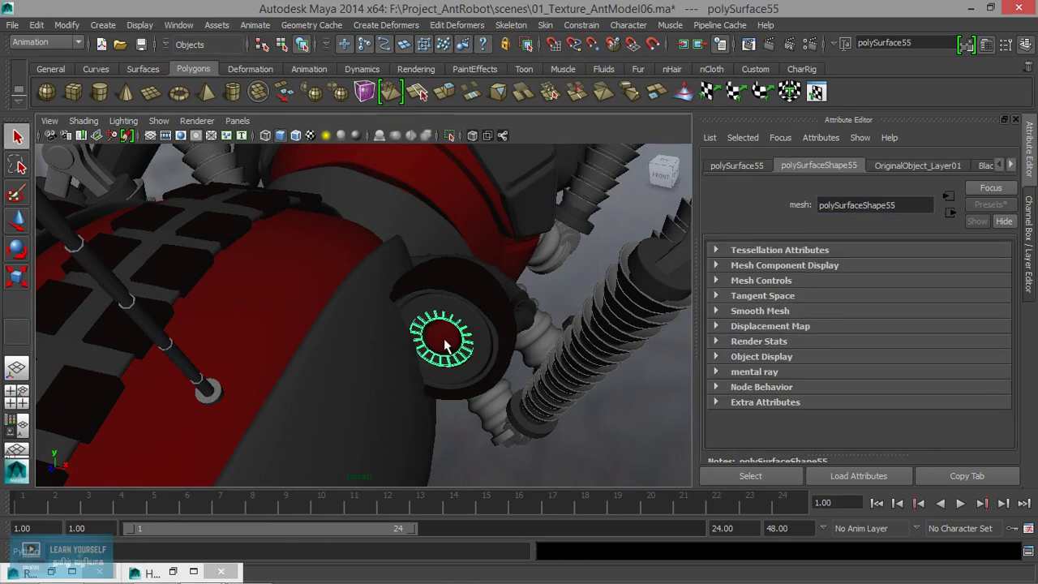
{"action": "key", "text": "f"}
{"action": "scroll", "coordinate": [584, 394], "scroll_direction": "down", "scroll_amount": 3}
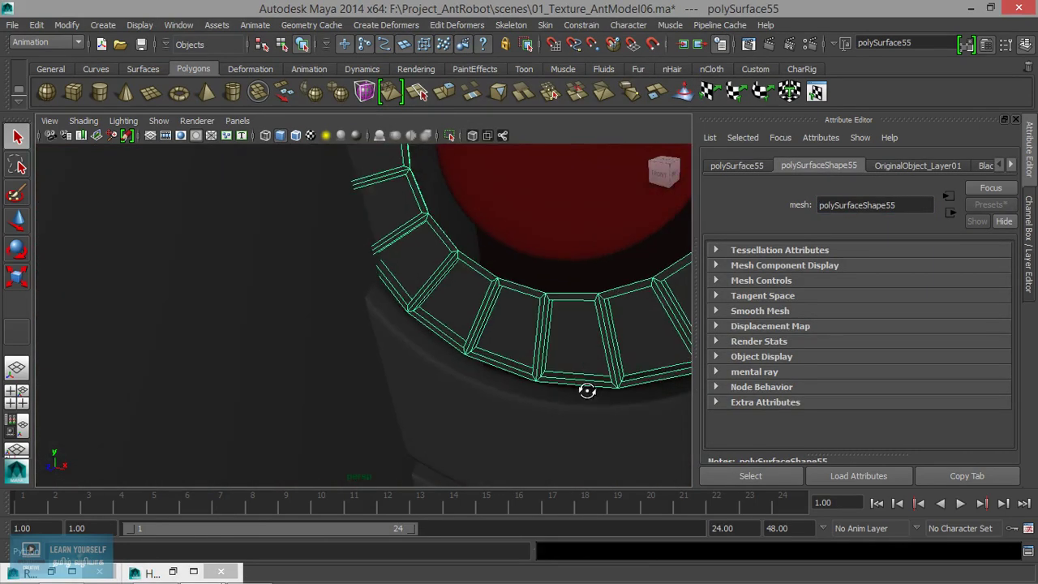
{"action": "left_click_drag", "start_coordinate": [587, 391], "coordinate": [570, 378], "text": "alt"}
{"action": "left_click", "coordinate": [563, 352]}
{"action": "right_click_drag", "start_coordinate": [568, 221], "coordinate": [579, 555]}
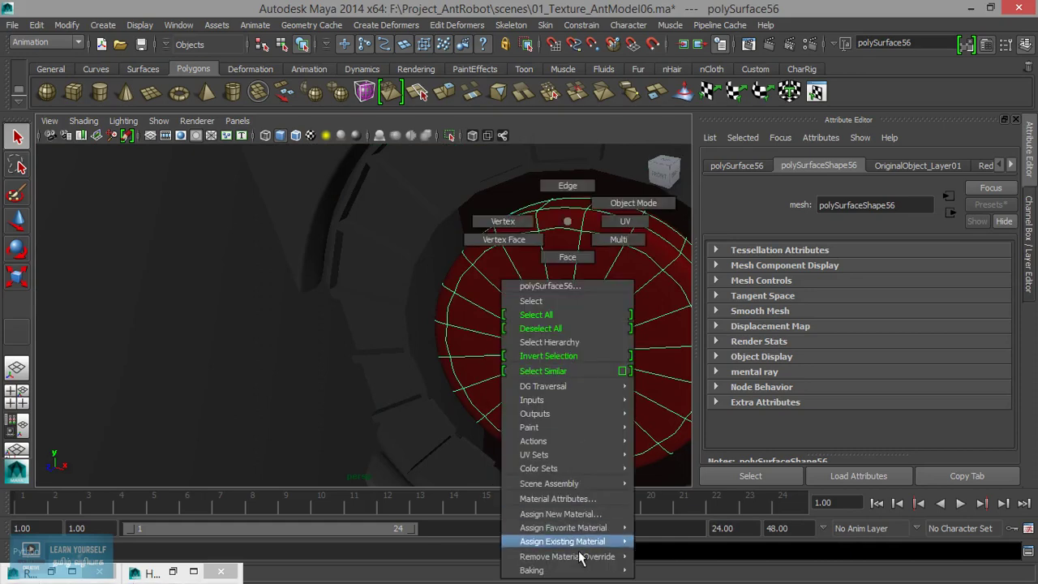
{"action": "mouse_move", "coordinate": [563, 540]}
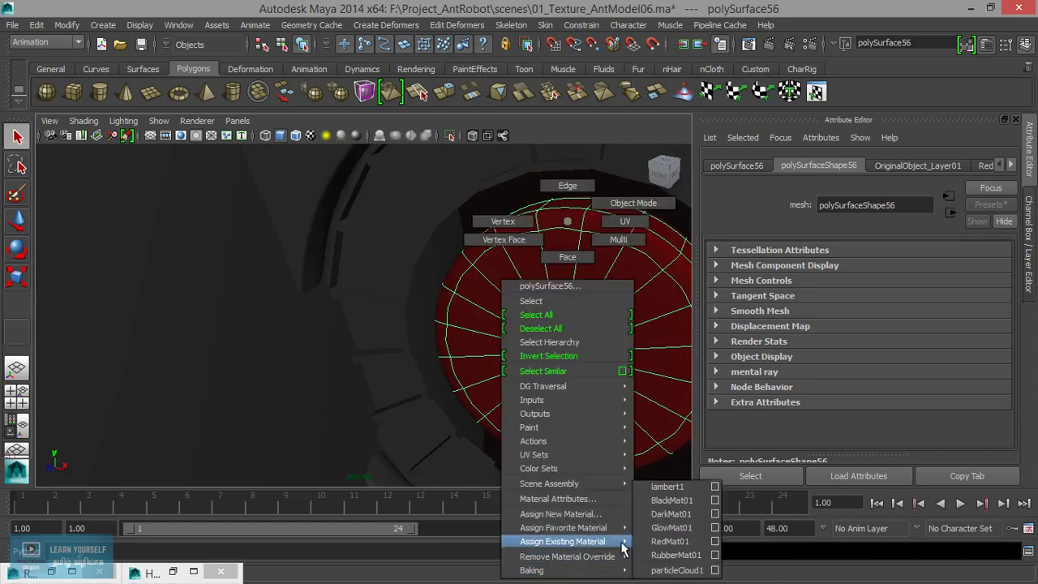
{"action": "left_click", "coordinate": [671, 528]}
{"action": "mouse_move", "coordinate": [527, 421]}
{"action": "left_mouse_down", "text": "alt"}
{"action": "mouse_move", "coordinate": [457, 369]}
{"action": "mouse_move", "coordinate": [514, 361]}
{"action": "mouse_move", "coordinate": [332, 365]}
{"action": "left_mouse_up", "text": "alt"}
{"action": "left_click", "coordinate": [300, 323]}
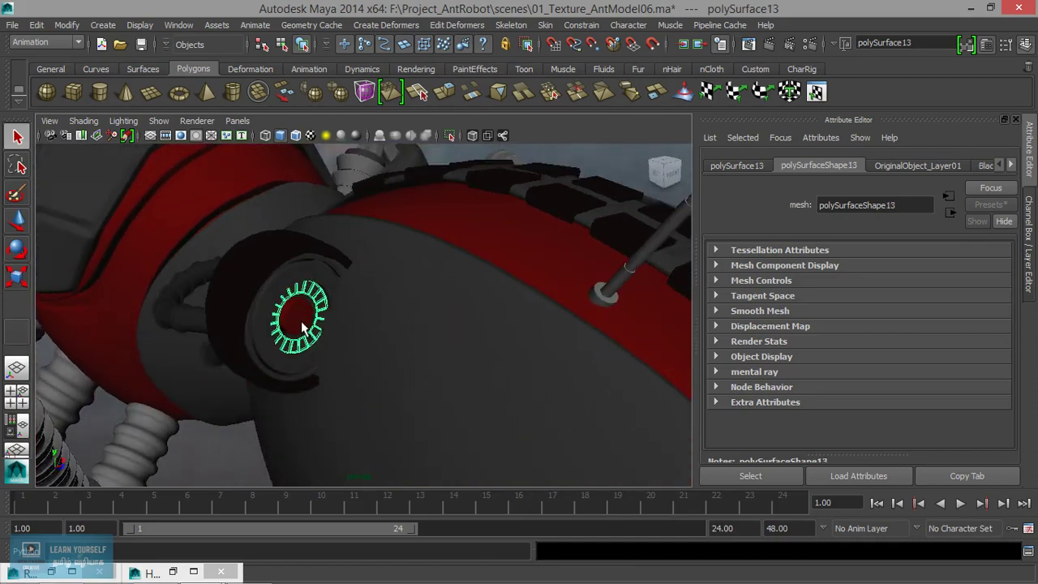
{"action": "right_click_drag", "start_coordinate": [291, 329], "coordinate": [373, 352], "text": "alt"}
{"action": "left_click", "coordinate": [247, 322]}
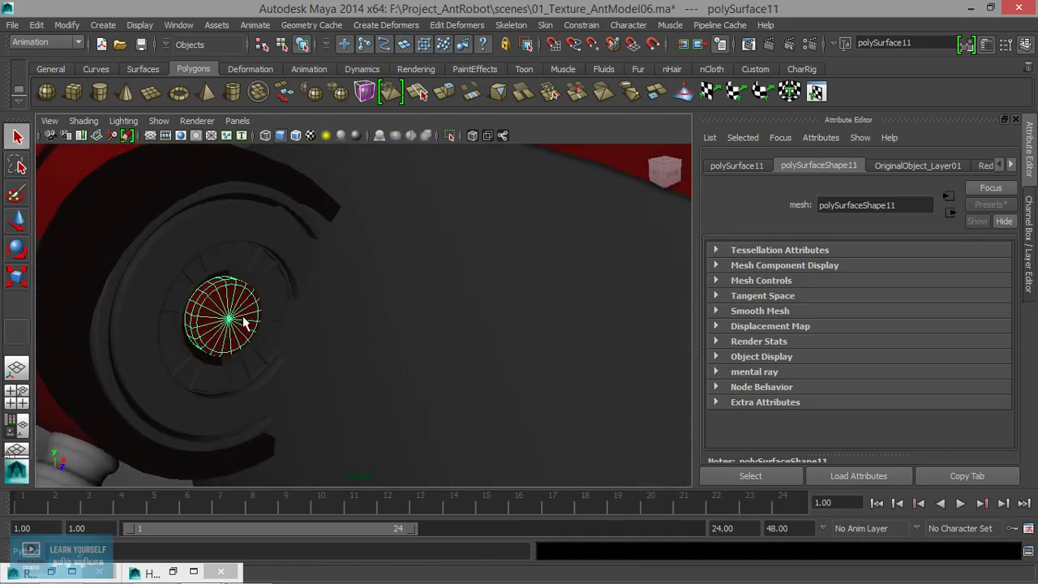
{"action": "mouse_move", "coordinate": [225, 325]}
{"action": "right_mouse_down"}
{"action": "mouse_move", "coordinate": [231, 558]}
{"action": "mouse_move", "coordinate": [336, 526]}
{"action": "right_mouse_up"}
- Orbit to a render angle on the eye and start a mental ray test render
{"action": "mouse_move", "coordinate": [361, 454]}
{"action": "left_mouse_down", "text": "alt"}
{"action": "mouse_move", "coordinate": [359, 389]}
{"action": "mouse_move", "coordinate": [274, 371]}
{"action": "mouse_move", "coordinate": [370, 378]}
{"action": "left_mouse_up", "text": "alt"}
{"action": "middle_click_drag", "start_coordinate": [370, 378], "coordinate": [380, 441], "text": "alt"}
{"action": "mouse_move", "coordinate": [380, 441]}
{"action": "left_mouse_down", "text": "alt"}
{"action": "mouse_move", "coordinate": [380, 412]}
{"action": "mouse_move", "coordinate": [417, 378]}
{"action": "mouse_move", "coordinate": [316, 372]}
{"action": "mouse_move", "coordinate": [323, 389]}
{"action": "left_mouse_up", "text": "alt"}
{"action": "left_click", "coordinate": [748, 44]}
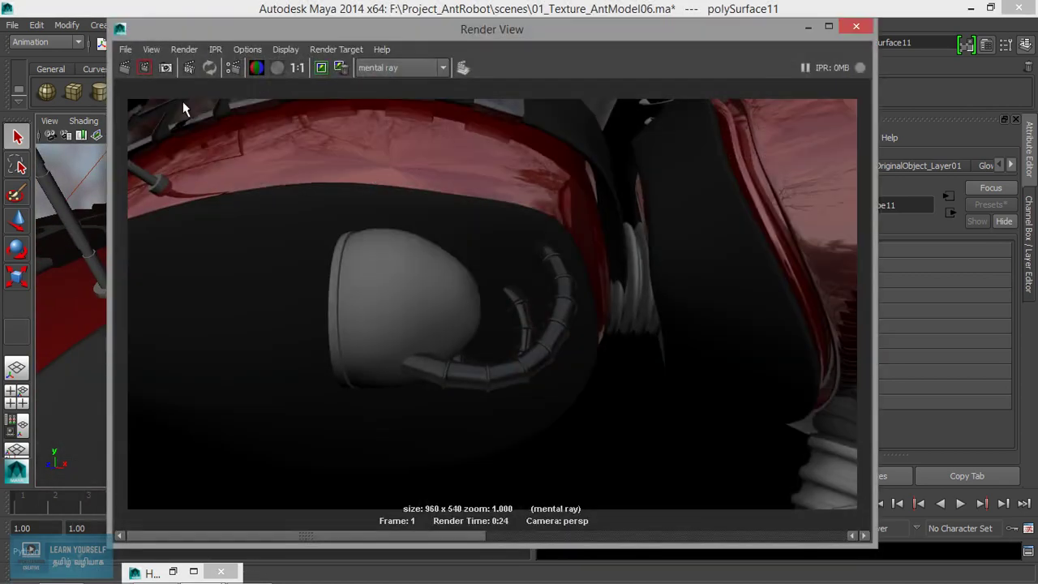
- Re-render the 960 x 540 frame, then minimize Render View to return to the viewport
{"action": "left_click", "coordinate": [122, 67]}
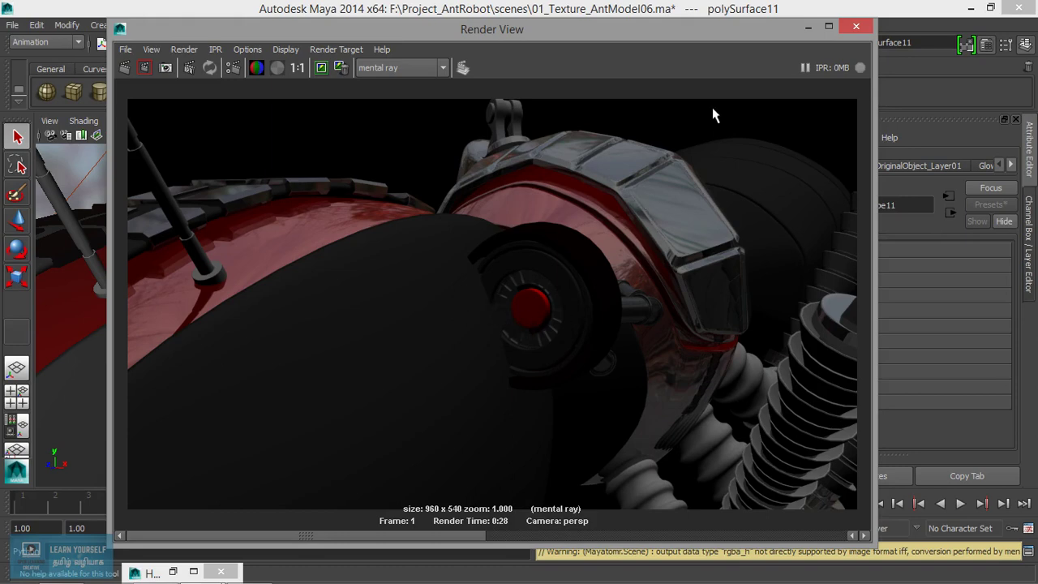
{"action": "left_click", "coordinate": [807, 27]}
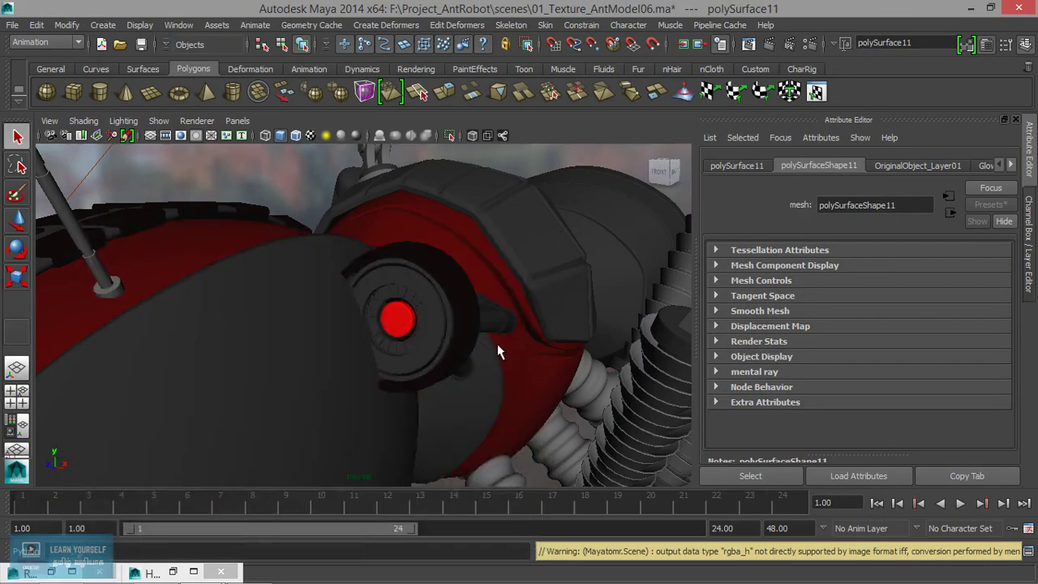
- Select the inner lens disc and set GlowMat01's Reflectivity and Glossiness to 0
{"action": "left_click", "coordinate": [401, 331]}
{"action": "scroll", "coordinate": [514, 370], "scroll_direction": "up", "scroll_amount": 5}
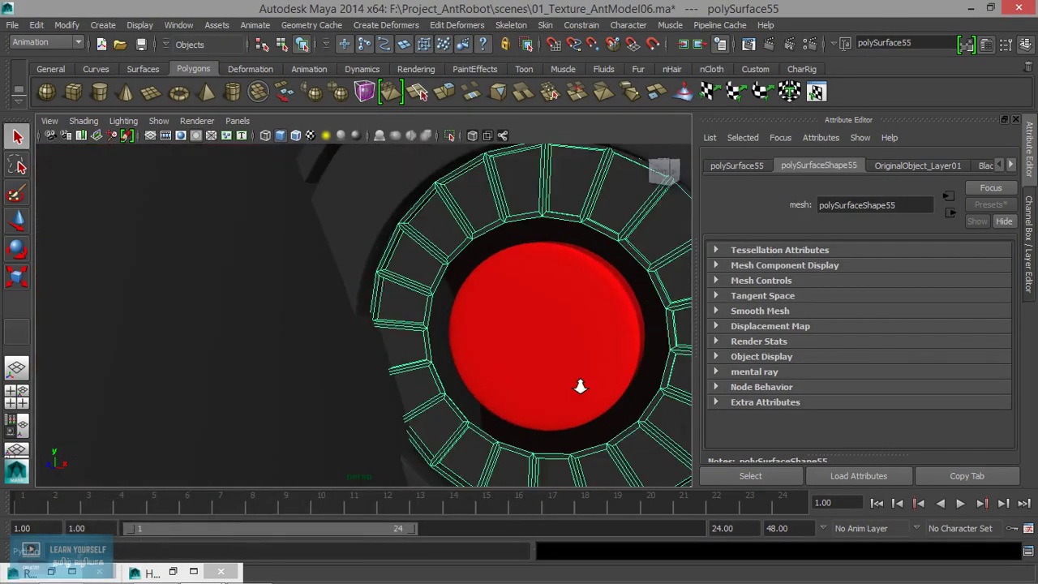
{"action": "left_click", "coordinate": [560, 380]}
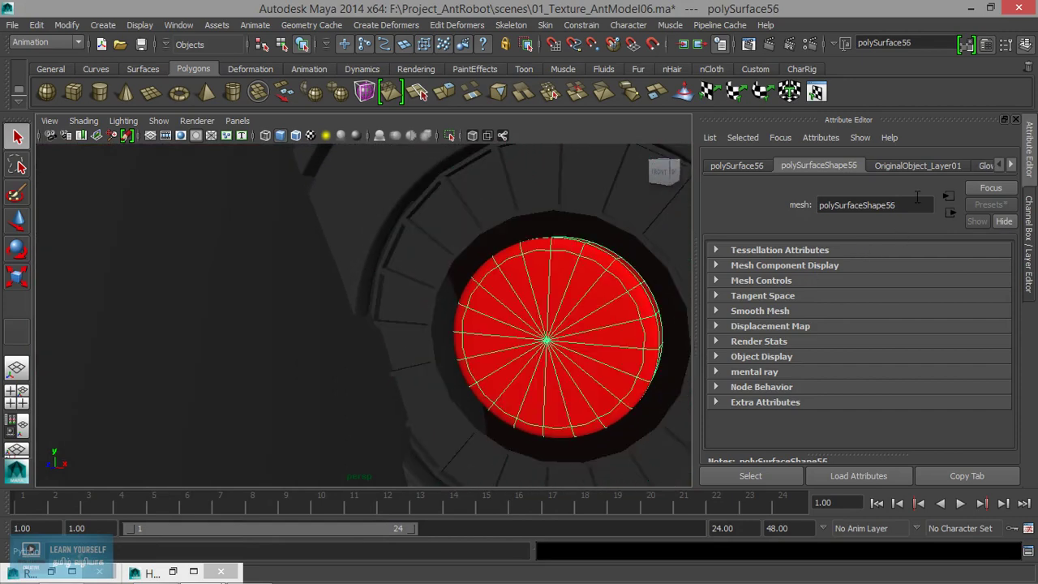
{"action": "left_click", "coordinate": [983, 166]}
{"action": "scroll", "coordinate": [858, 385], "scroll_direction": "down", "scroll_amount": 3}
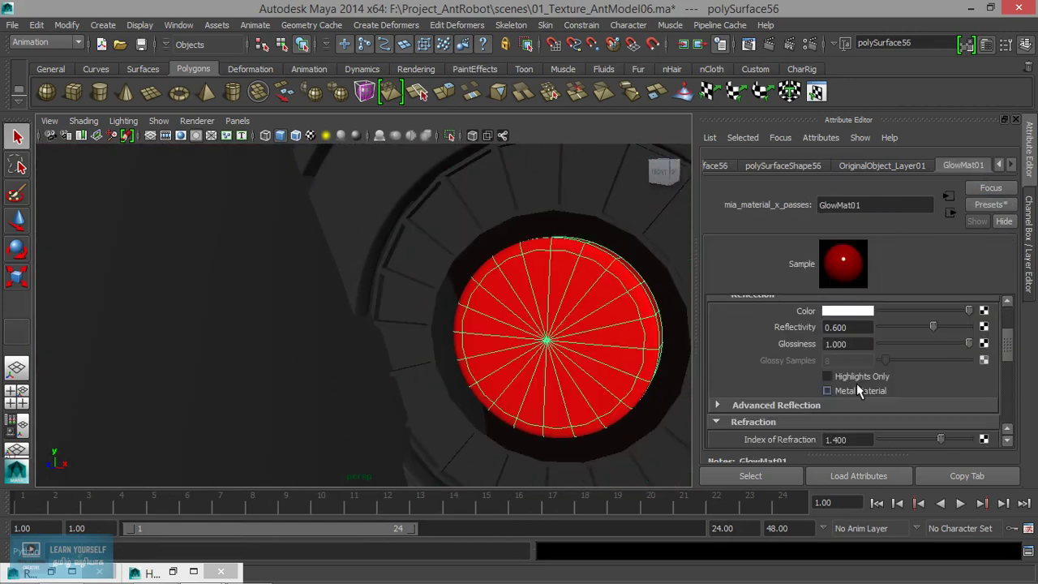
{"action": "left_click_drag", "start_coordinate": [930, 333], "coordinate": [856, 329]}
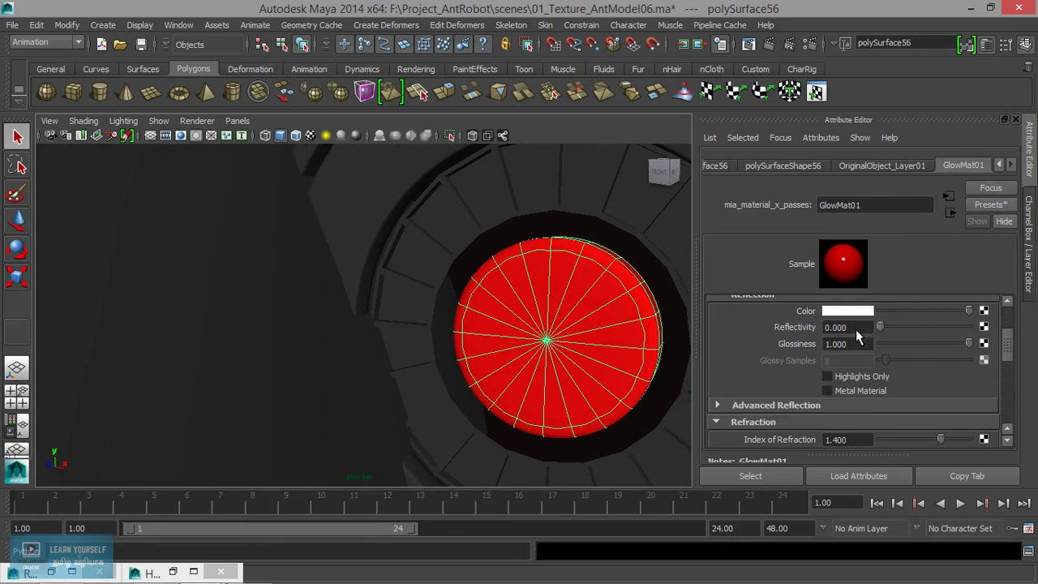
{"action": "left_click_drag", "start_coordinate": [969, 344], "coordinate": [943, 344]}
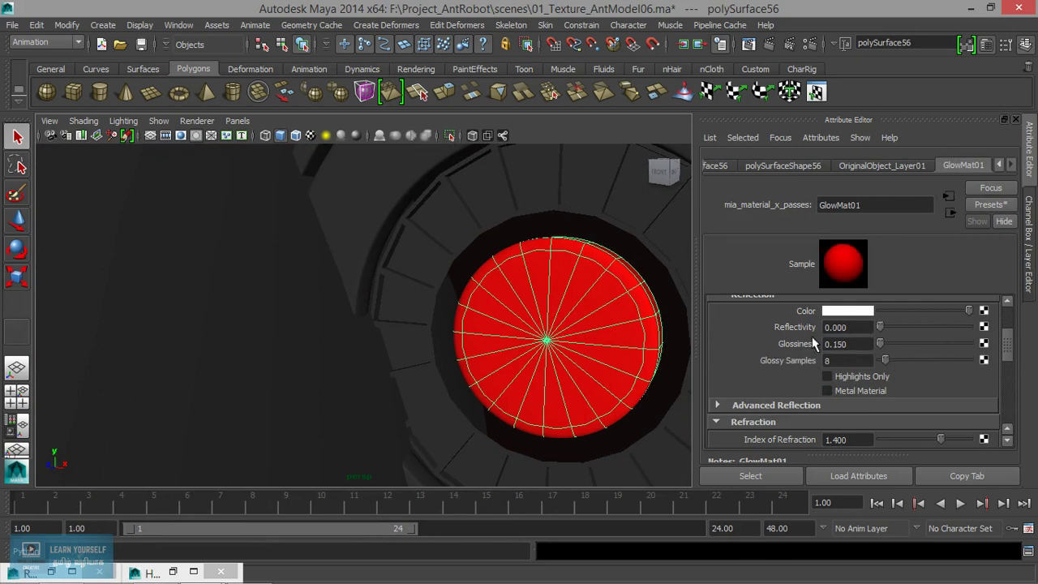
{"action": "left_click_drag", "start_coordinate": [865, 344], "coordinate": [790, 346]}
{"action": "type", "text": "0.000"}
- Set GlowMat01's Advanced Additional Color to bright red
{"action": "scroll", "coordinate": [791, 357], "scroll_direction": "down", "scroll_amount": 3}
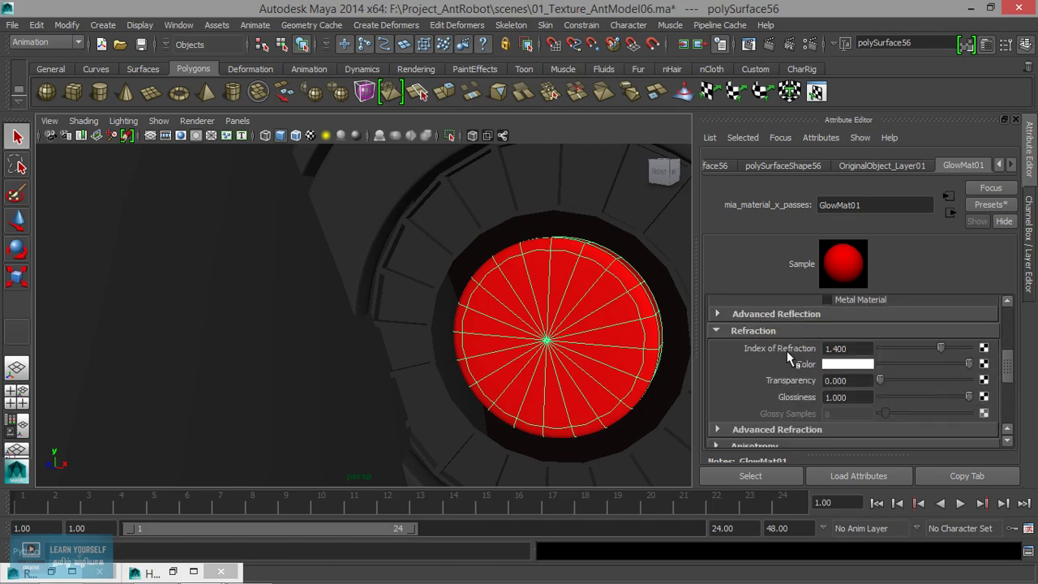
{"action": "scroll", "coordinate": [855, 411], "scroll_direction": "down", "scroll_amount": 2}
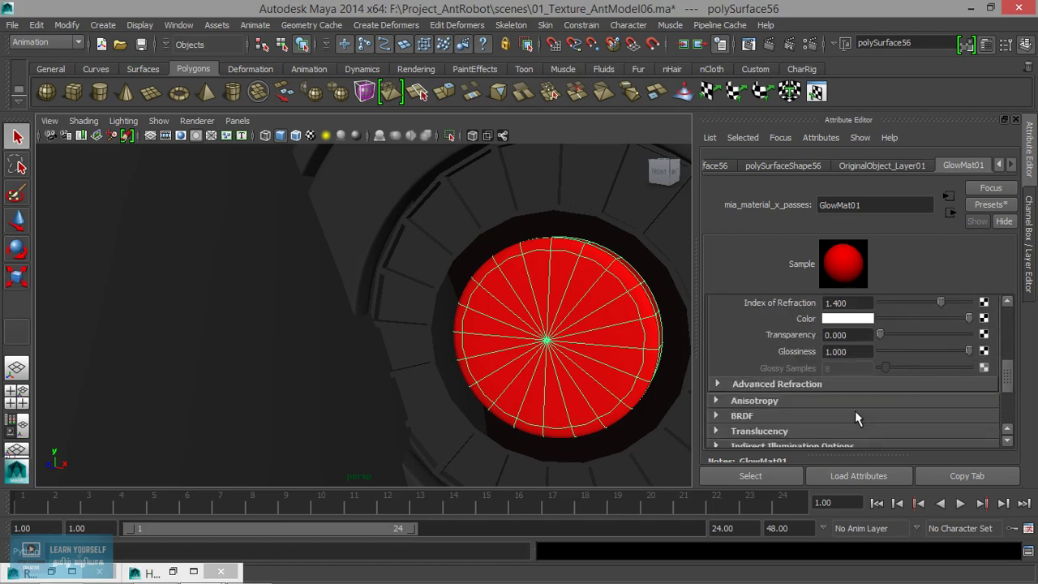
{"action": "left_click", "coordinate": [807, 383]}
{"action": "scroll", "coordinate": [872, 407], "scroll_direction": "down", "scroll_amount": 2}
{"action": "scroll", "coordinate": [876, 410], "scroll_direction": "down", "scroll_amount": 2}
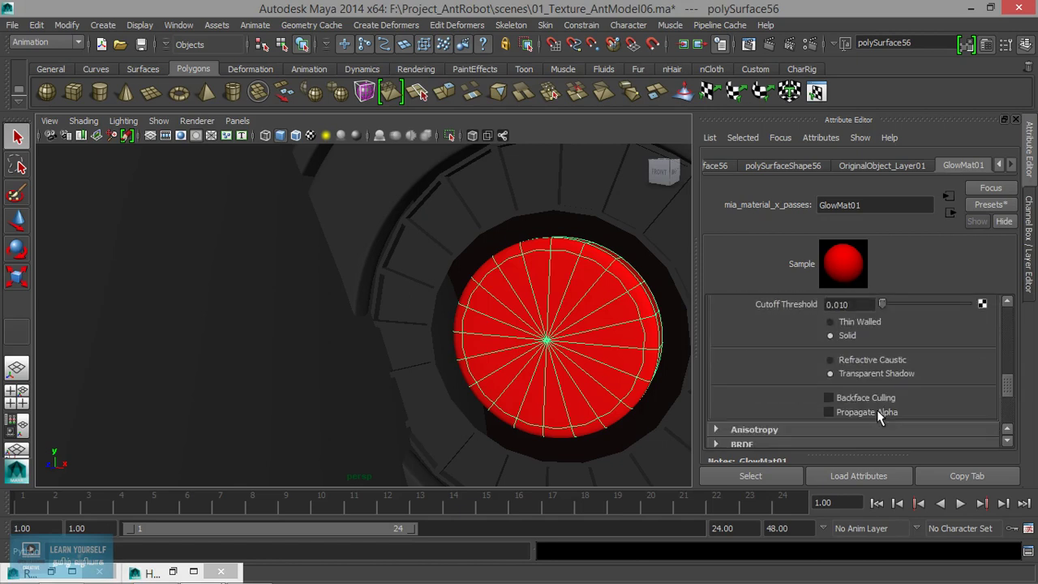
{"action": "scroll", "coordinate": [876, 410], "scroll_direction": "up", "scroll_amount": 1}
{"action": "scroll", "coordinate": [876, 410], "scroll_direction": "up", "scroll_amount": 1}
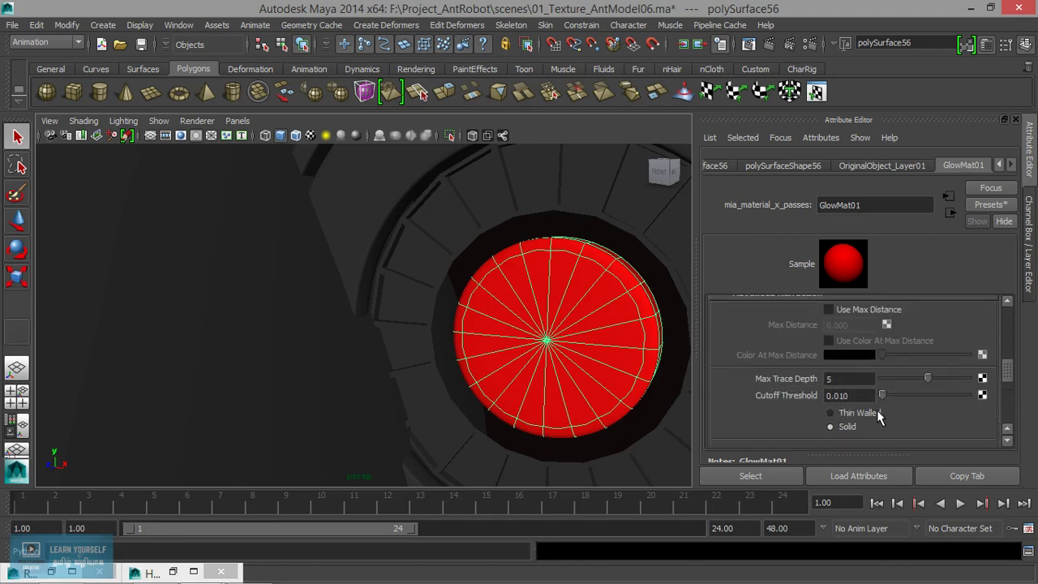
{"action": "scroll", "coordinate": [877, 409], "scroll_direction": "up", "scroll_amount": 1}
{"action": "scroll", "coordinate": [877, 410], "scroll_direction": "down", "scroll_amount": 3}
{"action": "scroll", "coordinate": [877, 410], "scroll_direction": "down", "scroll_amount": 2}
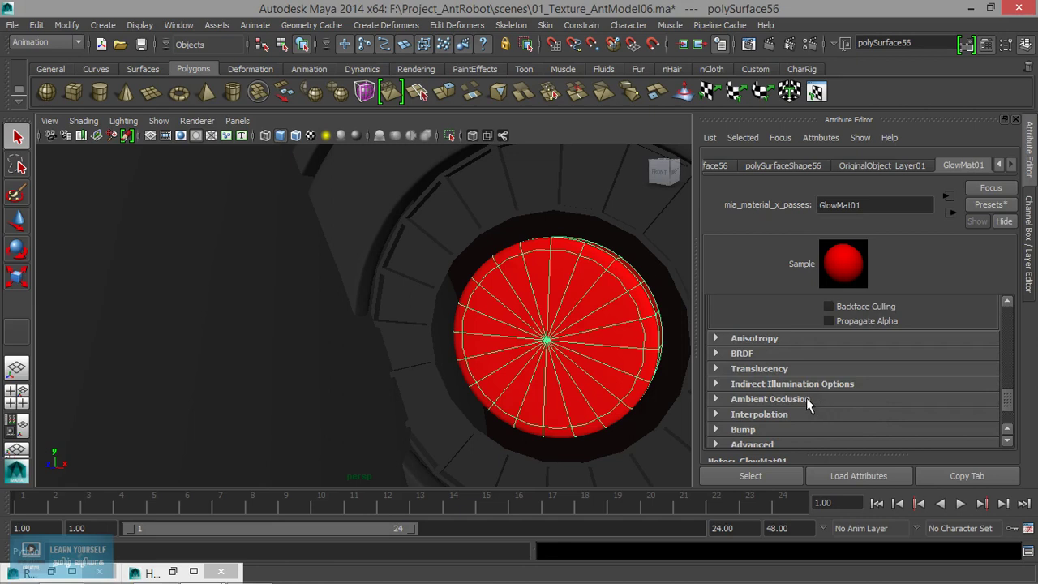
{"action": "left_click", "coordinate": [780, 442]}
{"action": "scroll", "coordinate": [800, 432], "scroll_direction": "down", "scroll_amount": 1}
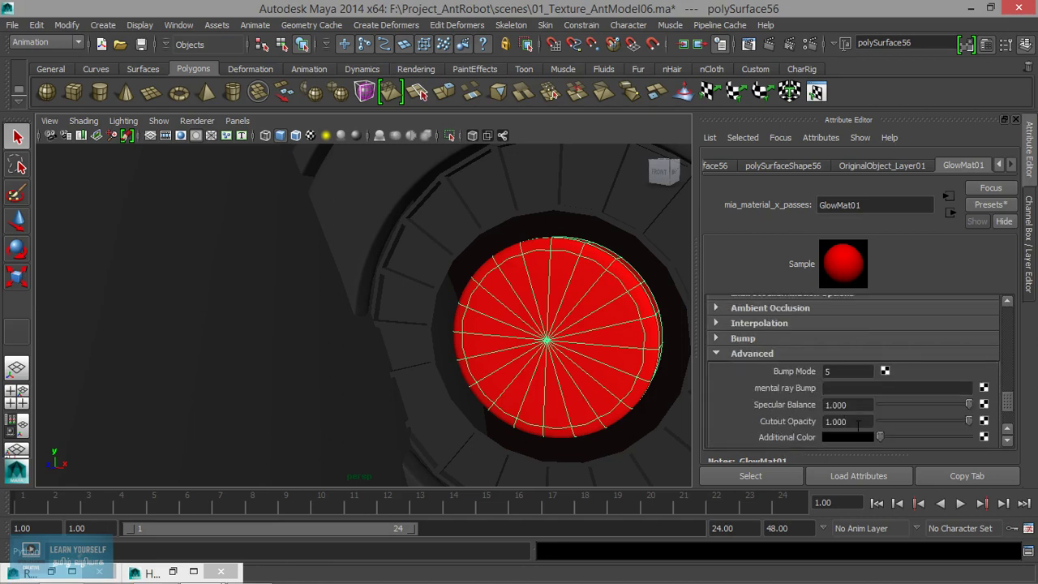
{"action": "scroll", "coordinate": [858, 425], "scroll_direction": "down", "scroll_amount": 1}
{"action": "scroll", "coordinate": [834, 423], "scroll_direction": "up", "scroll_amount": 1}
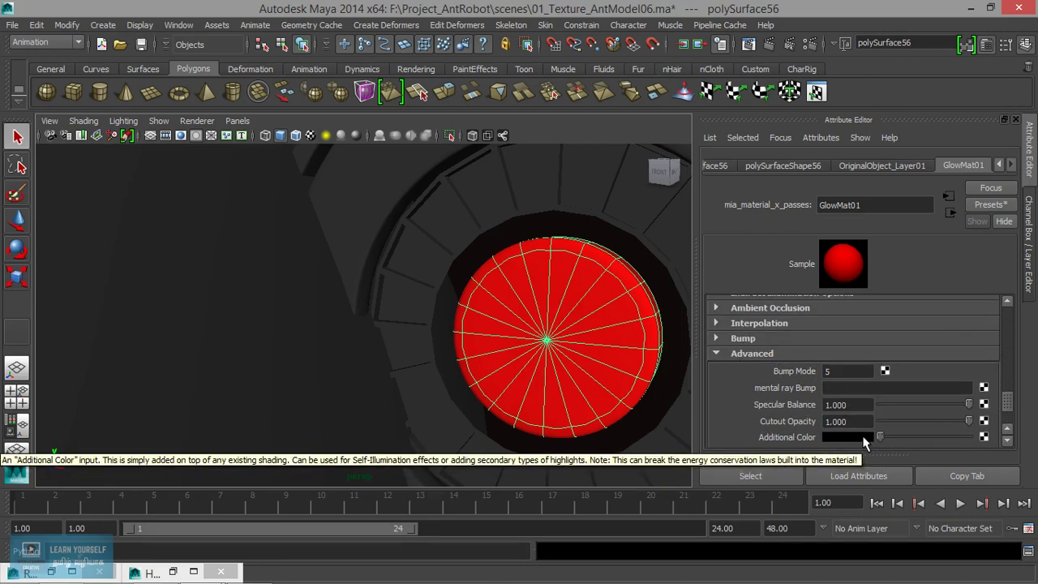
{"action": "left_click", "coordinate": [868, 438]}
{"action": "left_click", "coordinate": [765, 427]}
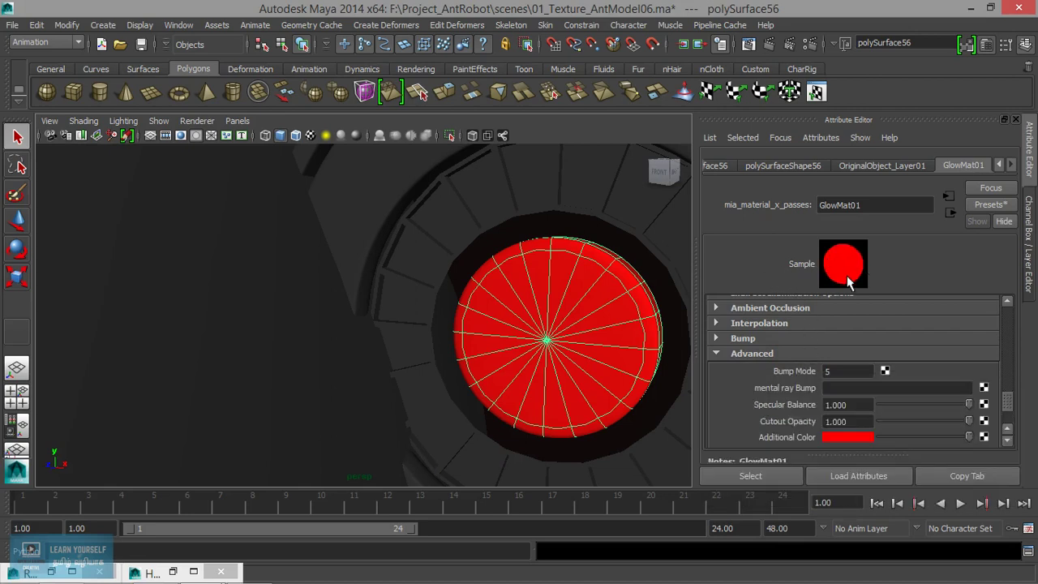
{"action": "scroll", "coordinate": [865, 434], "scroll_direction": "down", "scroll_amount": 2}
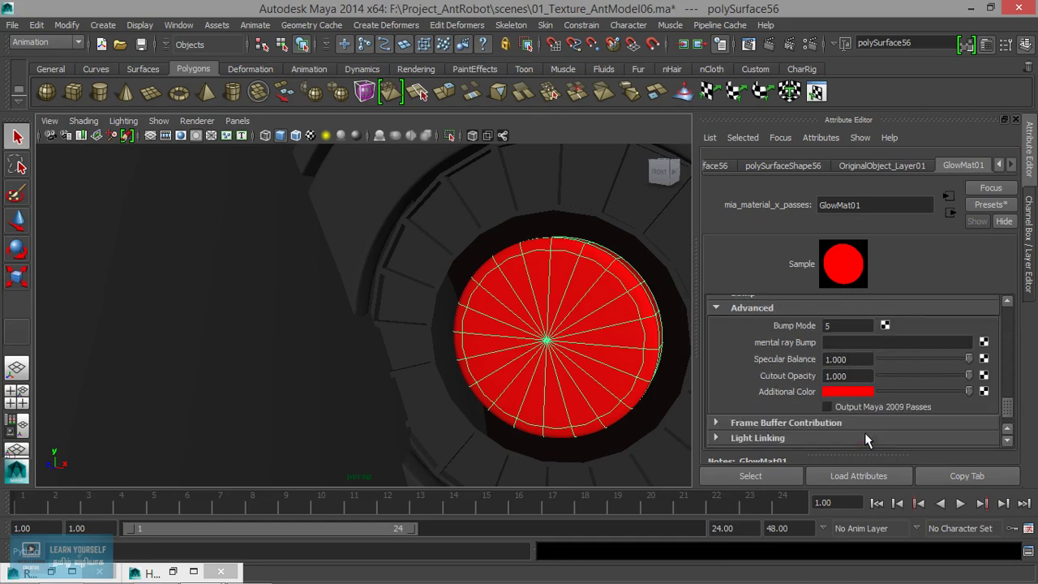
- Render a mental ray region around the red eye in Render View
{"action": "left_click", "coordinate": [748, 45]}
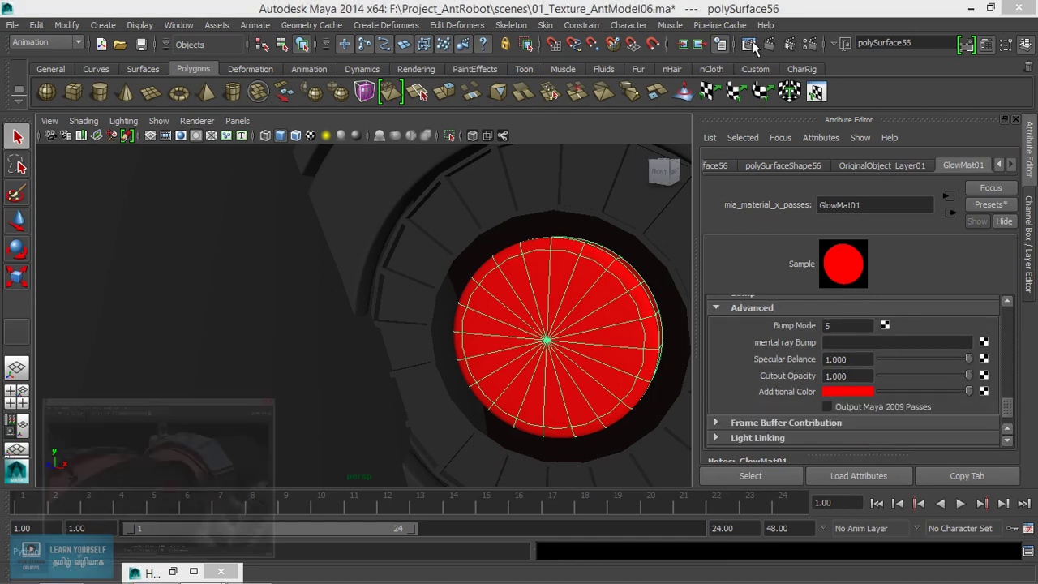
{"action": "left_click_drag", "start_coordinate": [498, 278], "coordinate": [573, 350]}
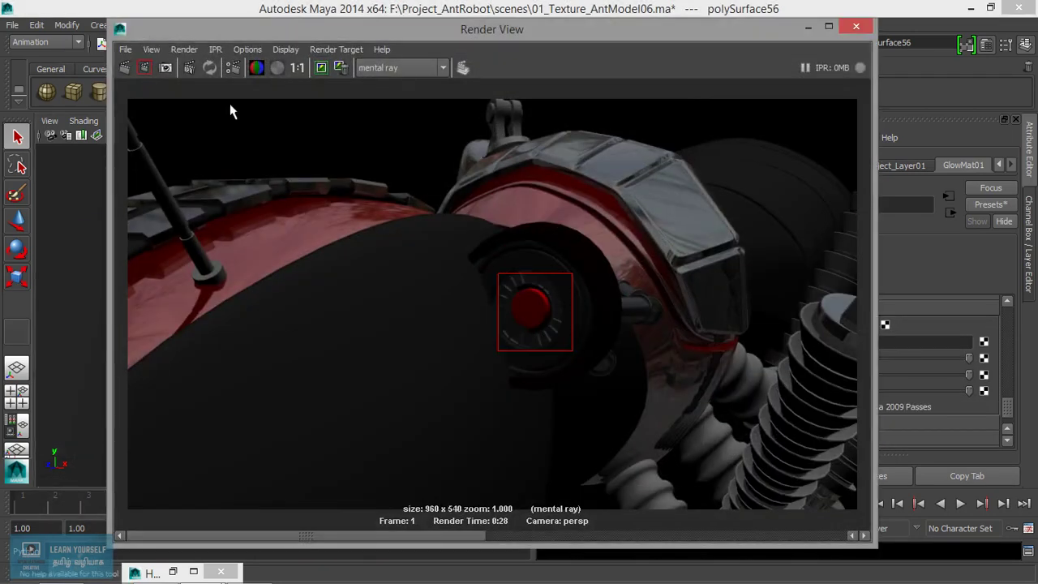
{"action": "left_click", "coordinate": [144, 67]}
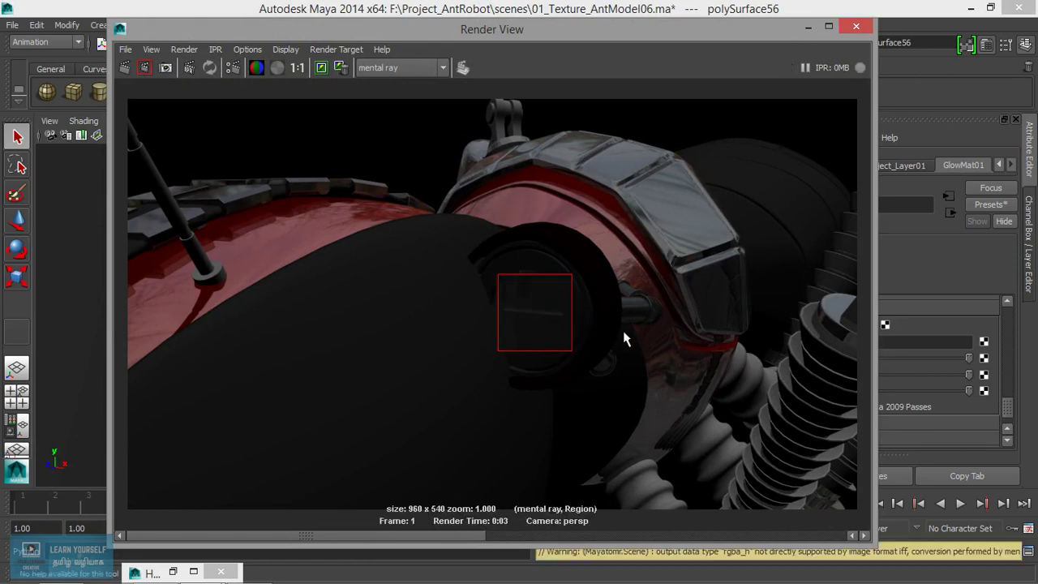
{"action": "left_click", "coordinate": [808, 27]}
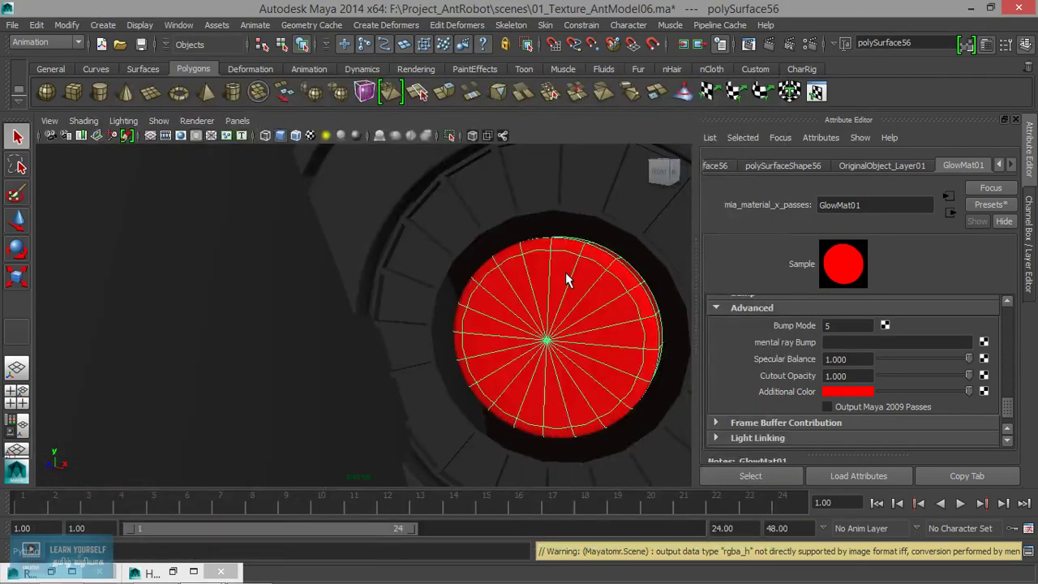
- Take a wireframe snapshot and re-render the eye region, then return to the viewport
{"action": "scroll", "coordinate": [532, 343], "scroll_direction": "down", "scroll_amount": 5}
{"action": "scroll", "coordinate": [532, 343], "scroll_direction": "down", "scroll_amount": 5}
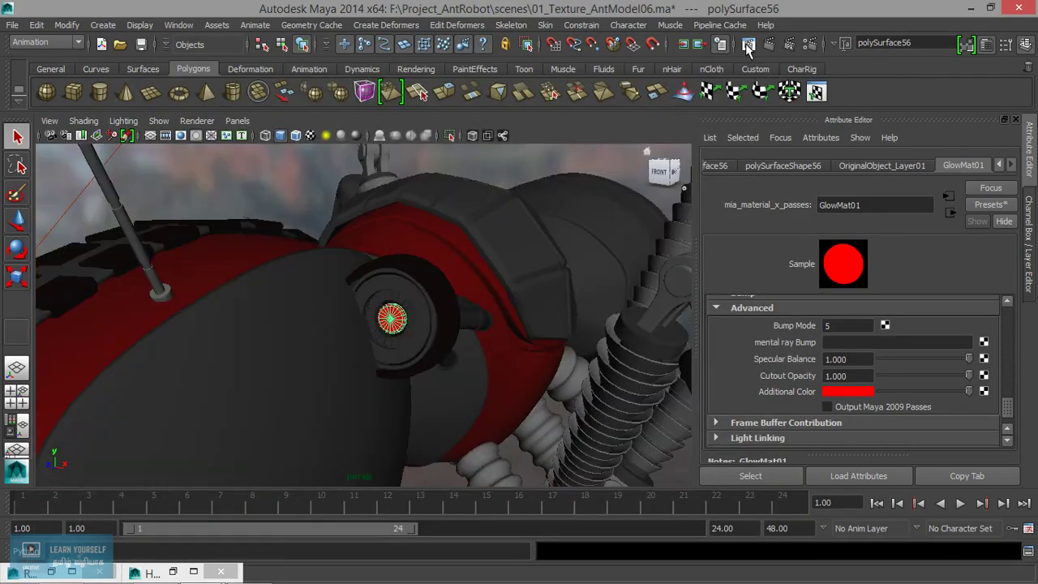
{"action": "left_click", "coordinate": [748, 45]}
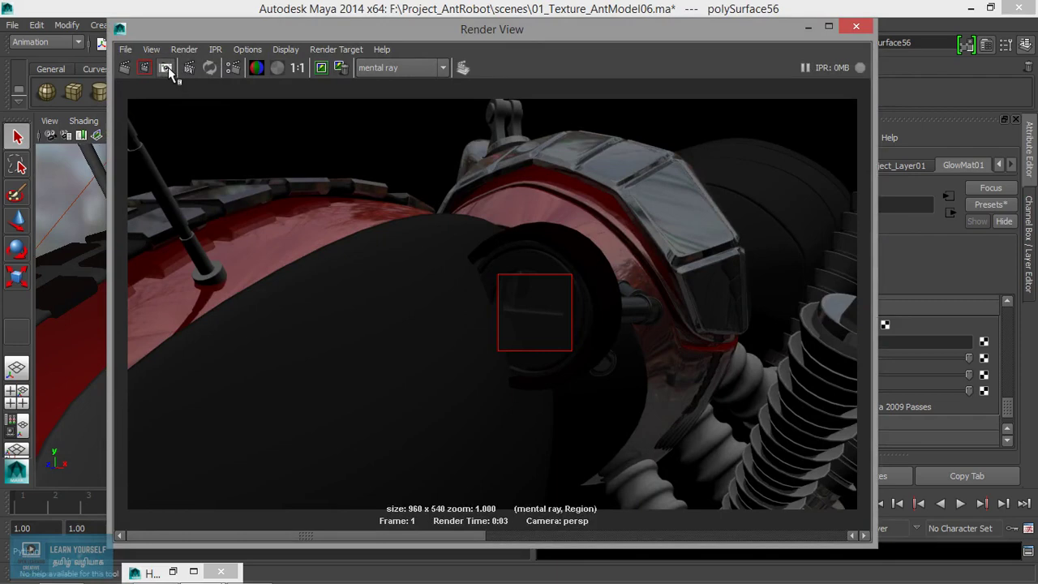
{"action": "left_click", "coordinate": [165, 67]}
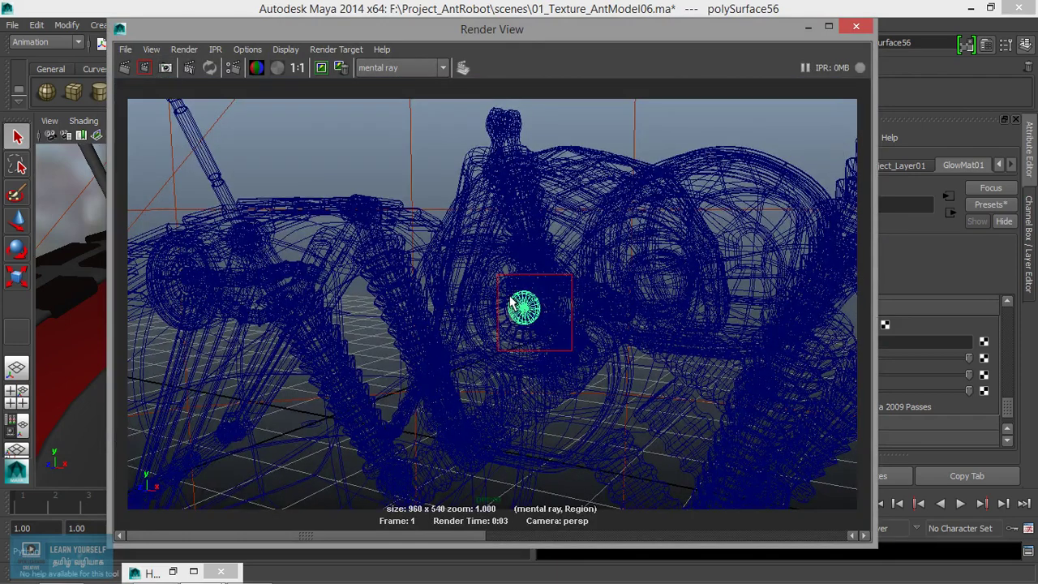
{"action": "left_click", "coordinate": [145, 68]}
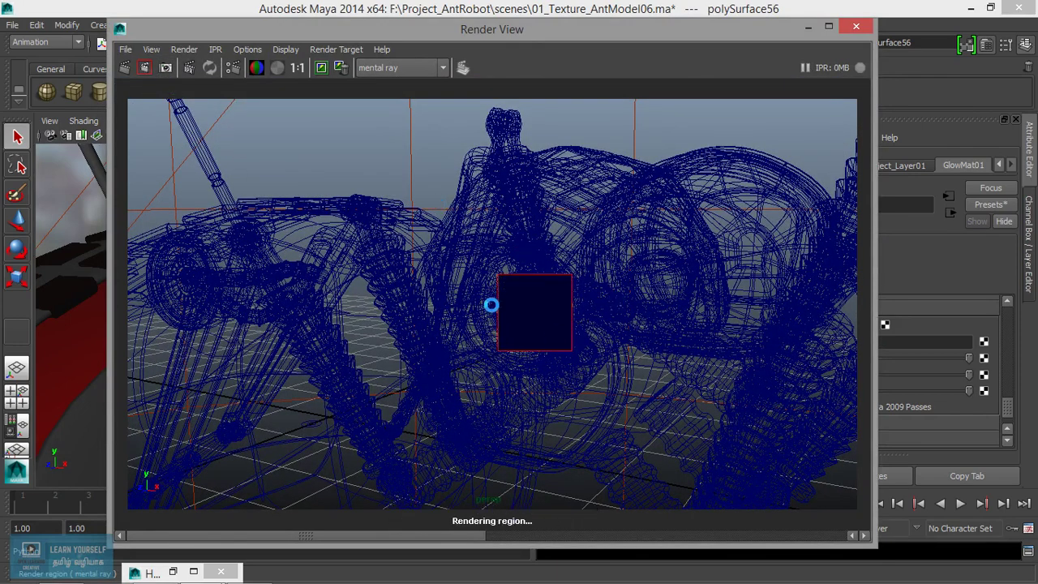
{"action": "left_click", "coordinate": [809, 27]}
- Orbit to the robot's front and bring Render View back for a new render
{"action": "scroll", "coordinate": [465, 350], "scroll_direction": "down", "scroll_amount": 5}
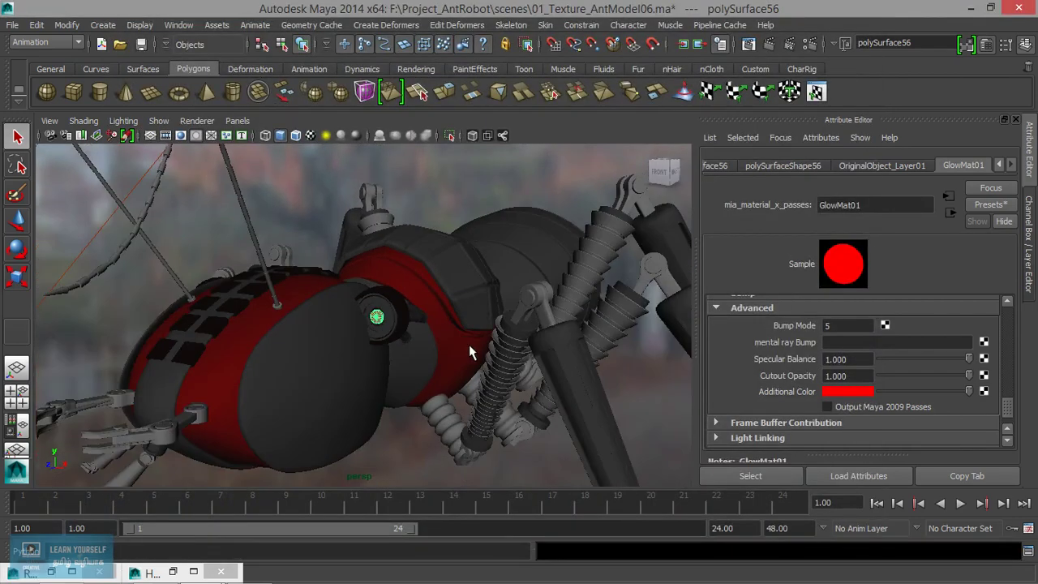
{"action": "mouse_move", "coordinate": [476, 348]}
{"action": "left_mouse_down", "text": "alt"}
{"action": "mouse_move", "coordinate": [497, 364]}
{"action": "mouse_move", "coordinate": [440, 364]}
{"action": "mouse_move", "coordinate": [464, 336]}
{"action": "mouse_move", "coordinate": [493, 258]}
{"action": "mouse_move", "coordinate": [454, 292]}
{"action": "mouse_move", "coordinate": [444, 305]}
{"action": "mouse_move", "coordinate": [466, 284]}
{"action": "mouse_move", "coordinate": [502, 288]}
{"action": "mouse_move", "coordinate": [472, 249]}
{"action": "mouse_move", "coordinate": [482, 241]}
{"action": "mouse_move", "coordinate": [493, 283]}
{"action": "mouse_move", "coordinate": [447, 285]}
{"action": "mouse_move", "coordinate": [421, 327]}
{"action": "left_mouse_up", "text": "alt"}
{"action": "left_click", "coordinate": [747, 45]}
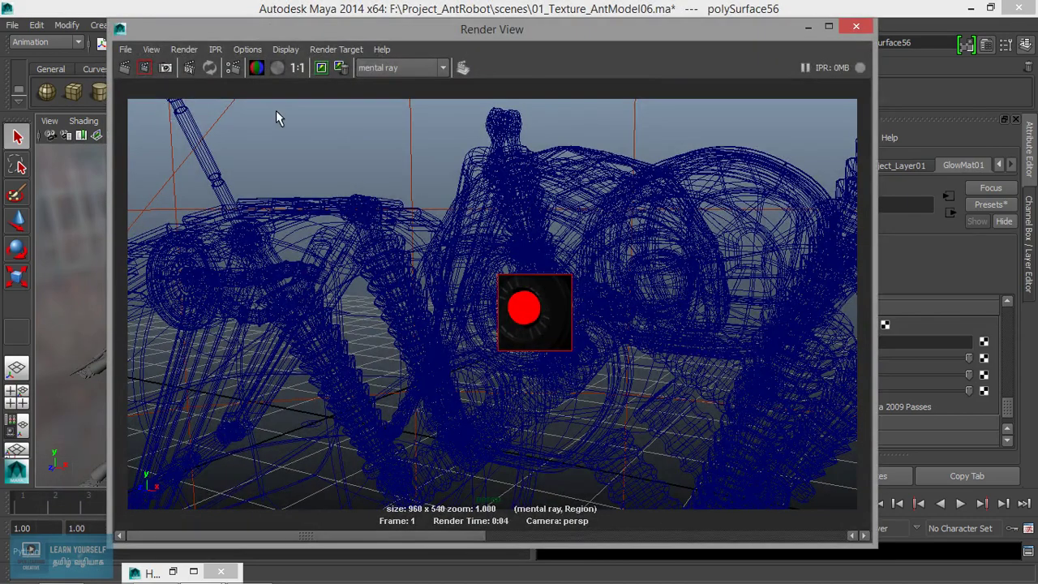